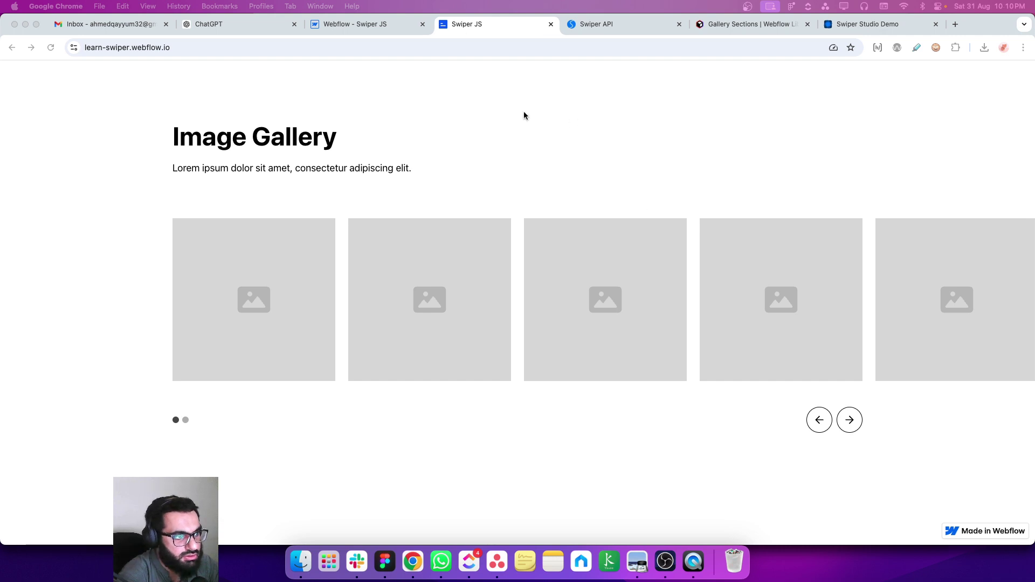
- Switch to the Webflow Designer and open the CMS Collections panel
left_click(507, 111)
key("super+alt+Left")
left_click(10, 233)
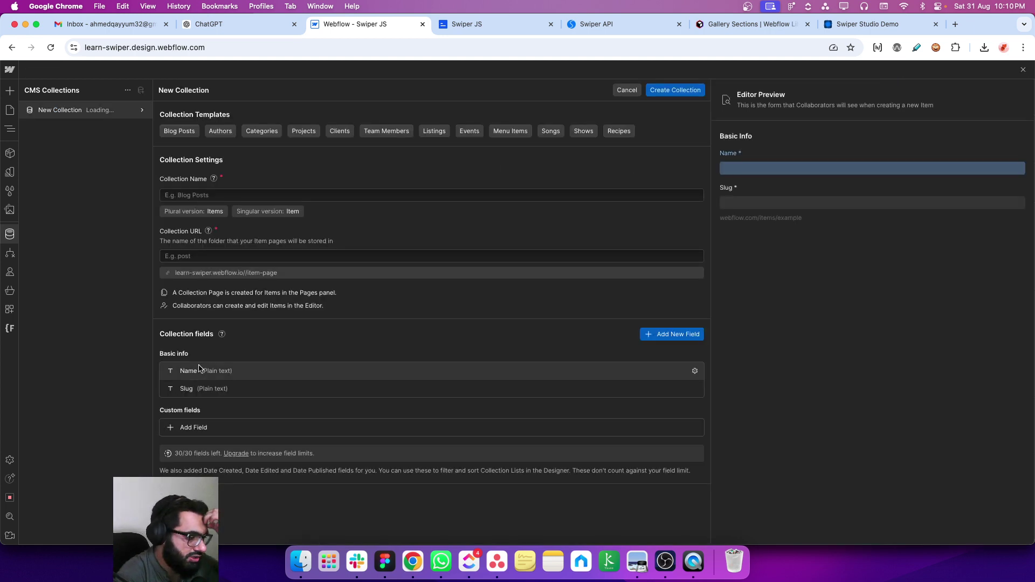
- Add a plain-text custom field labelled Brief to the new collection and save it
left_click(225, 431)
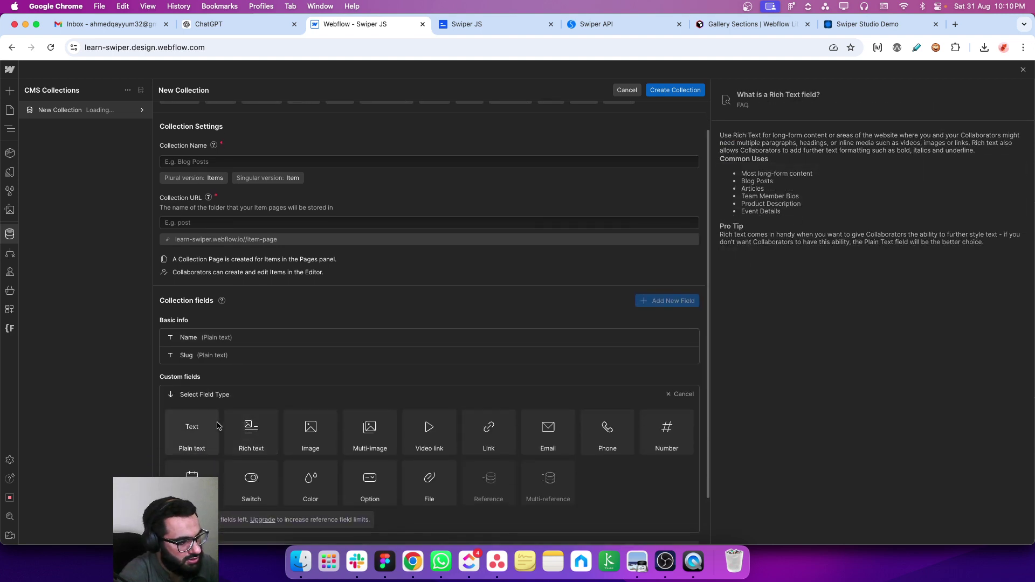
left_click(215, 423)
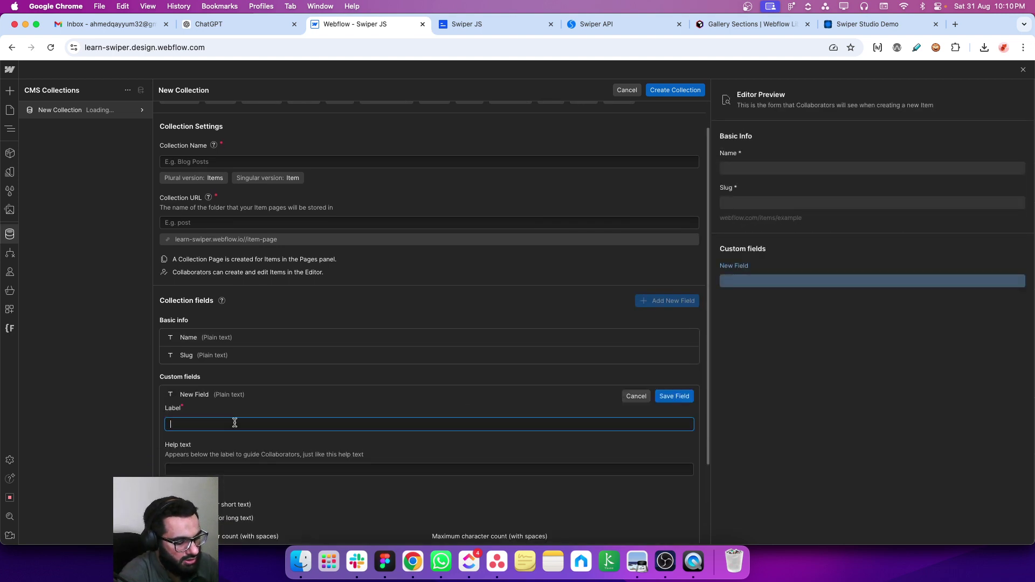
type("Brief")
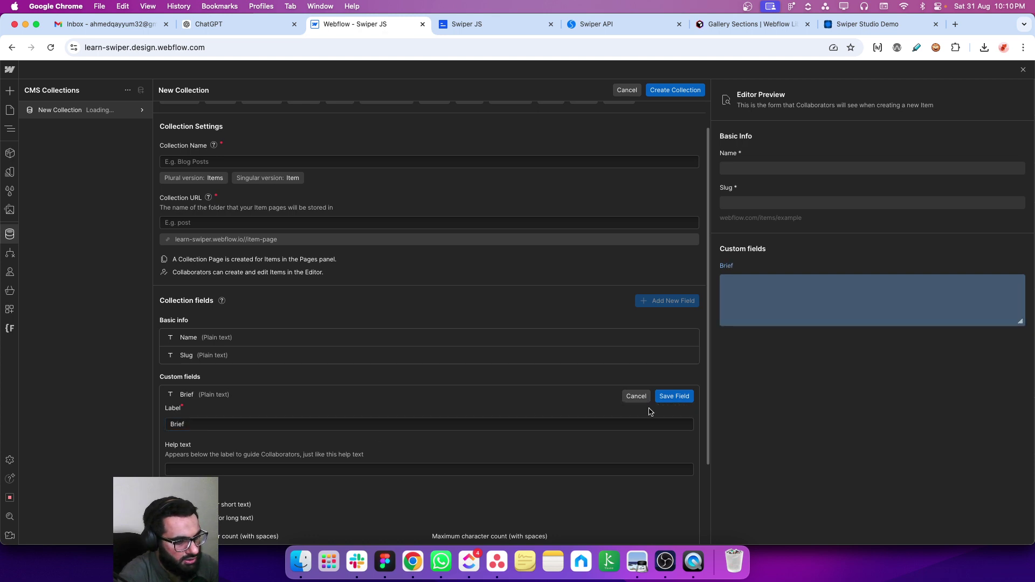
left_click(668, 397)
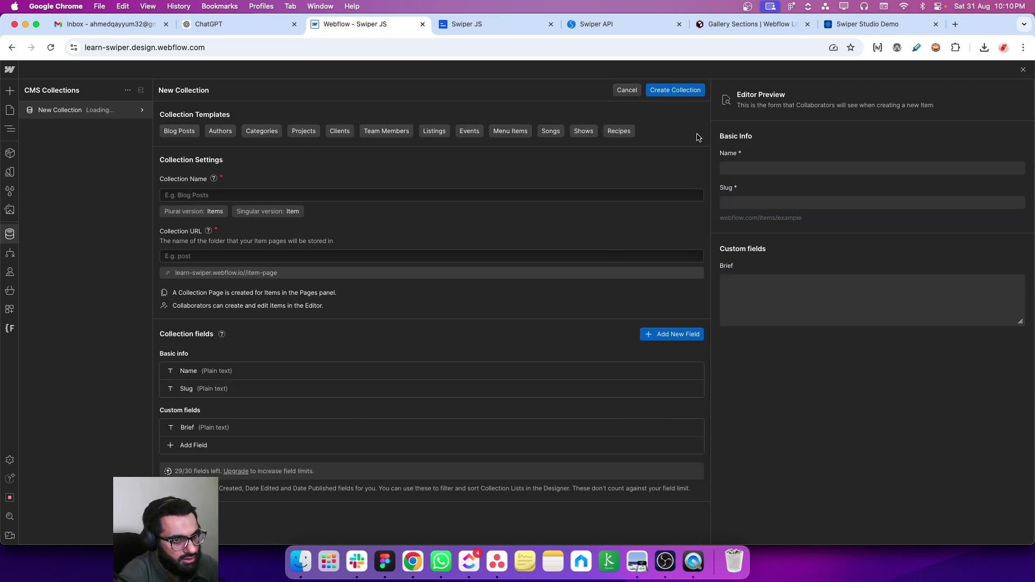
- Name the collection Slides, create it, and save the unsaved changes
left_click(682, 92)
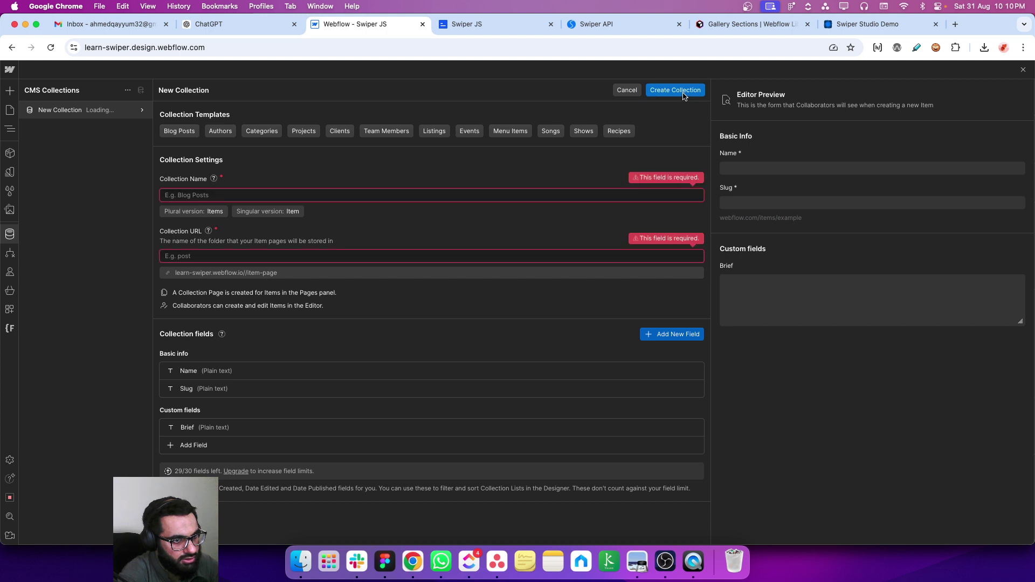
left_click(331, 194)
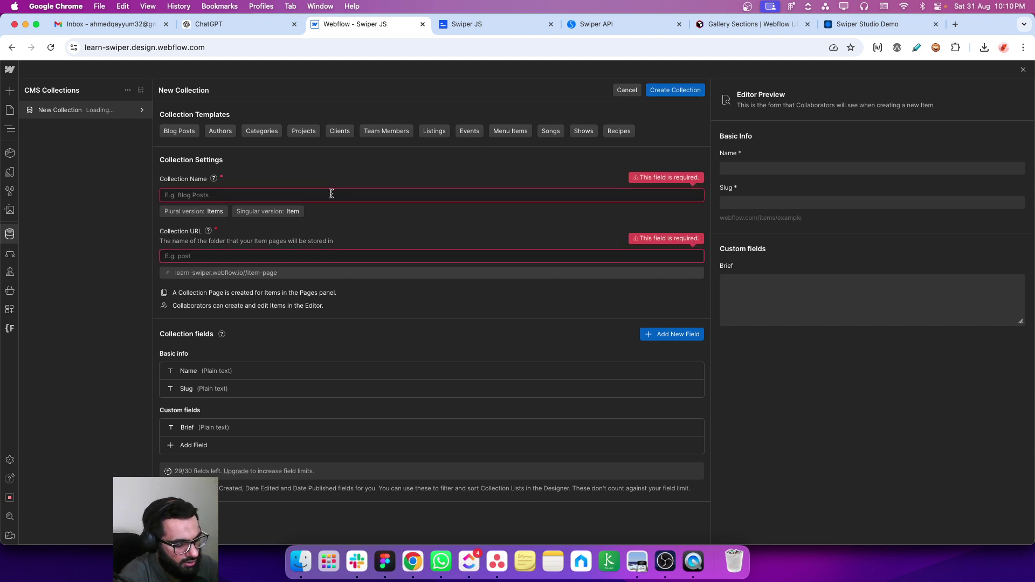
type("Slider")
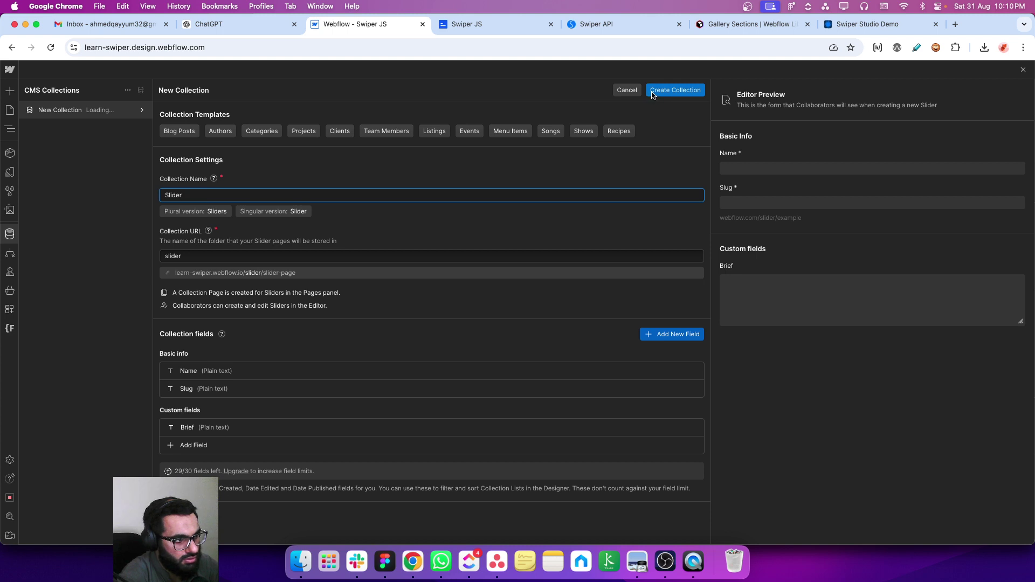
key("BackSpace")
type("s")
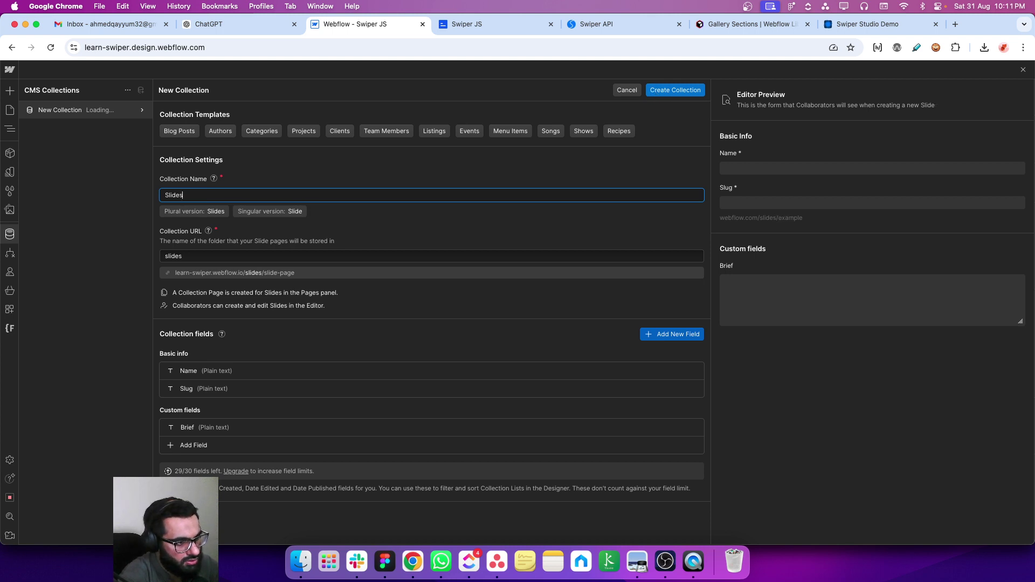
key("BackSpace")
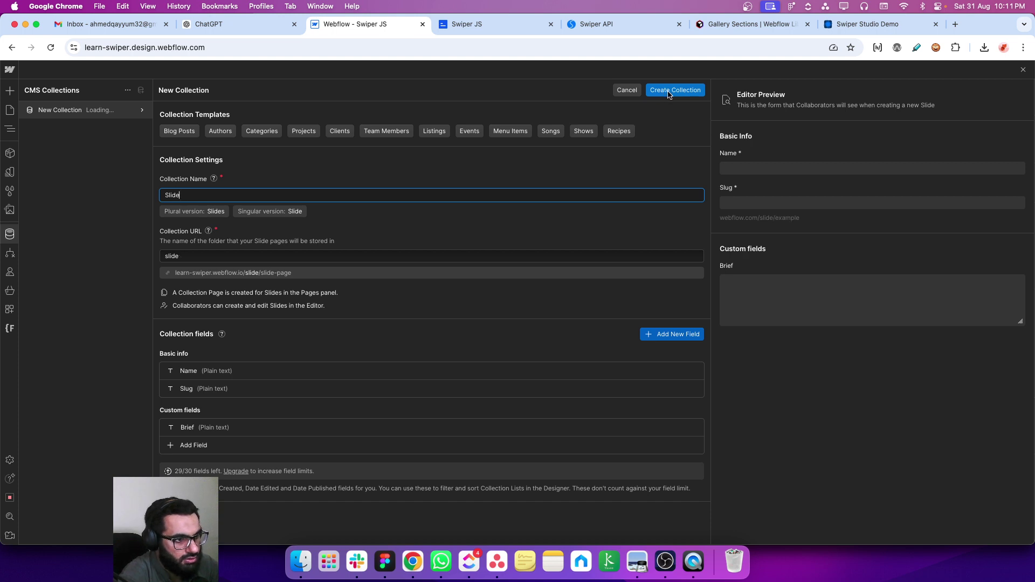
left_click(668, 92)
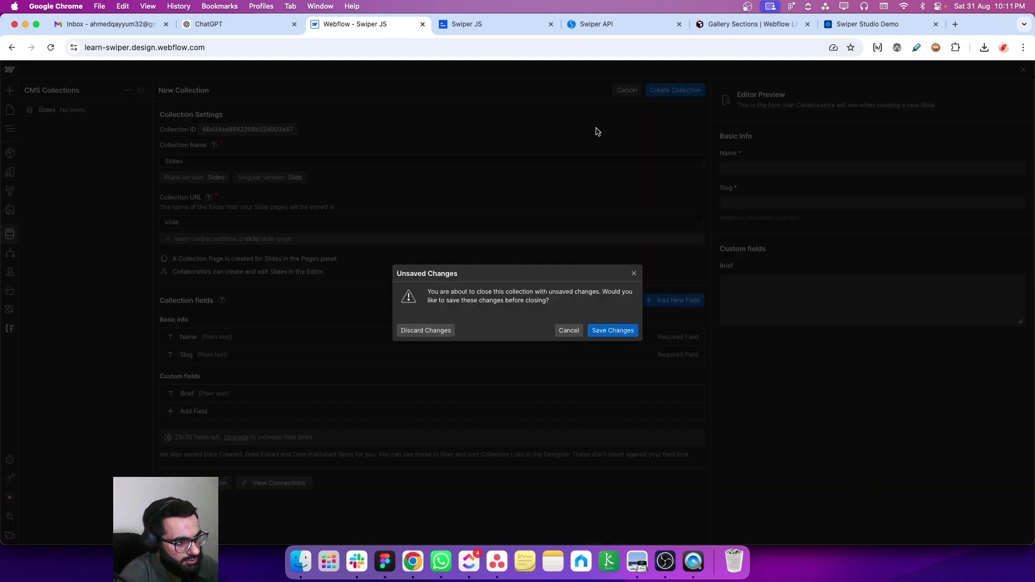
left_click(613, 331)
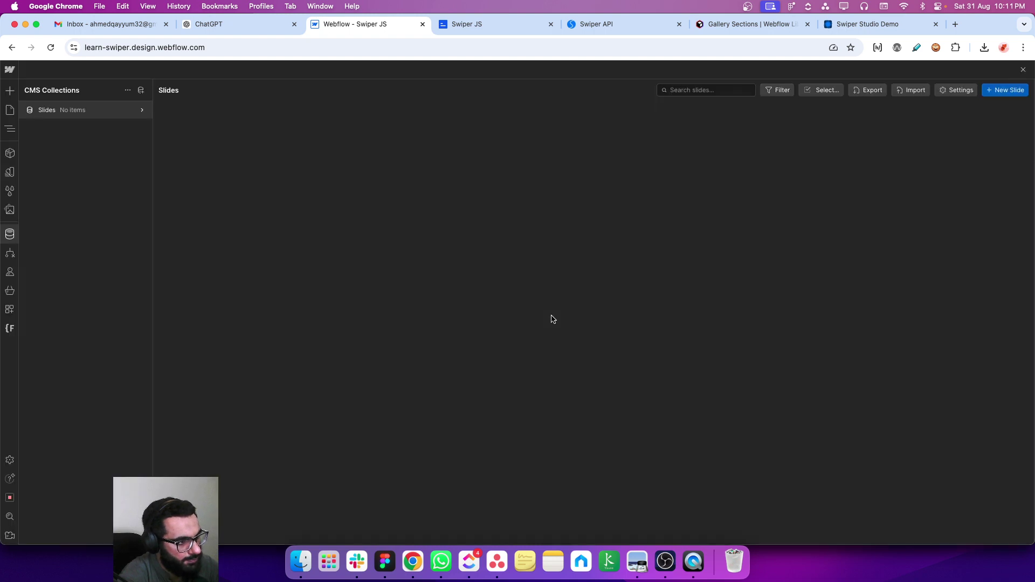
- Start a new Slides item, then search Google for lorem ipsum and open lipsum.com
left_click(992, 95)
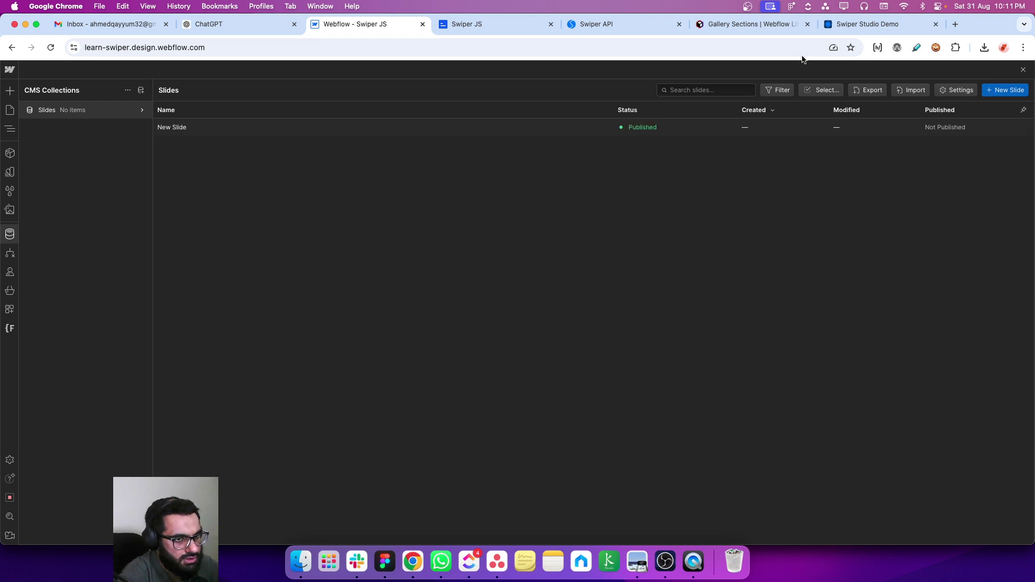
left_click(954, 25)
type("l")
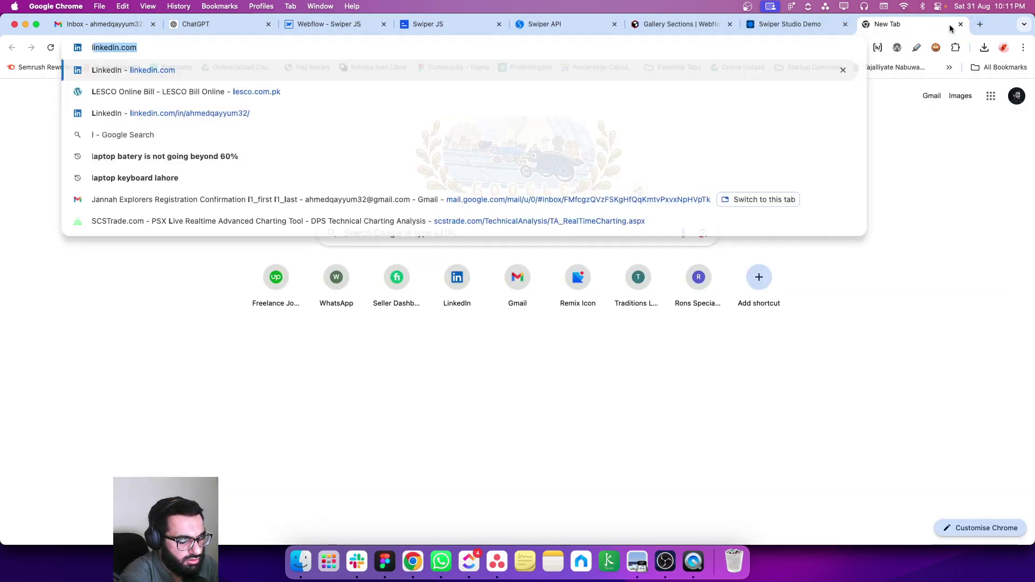
type("orem ipsum")
key("Return")
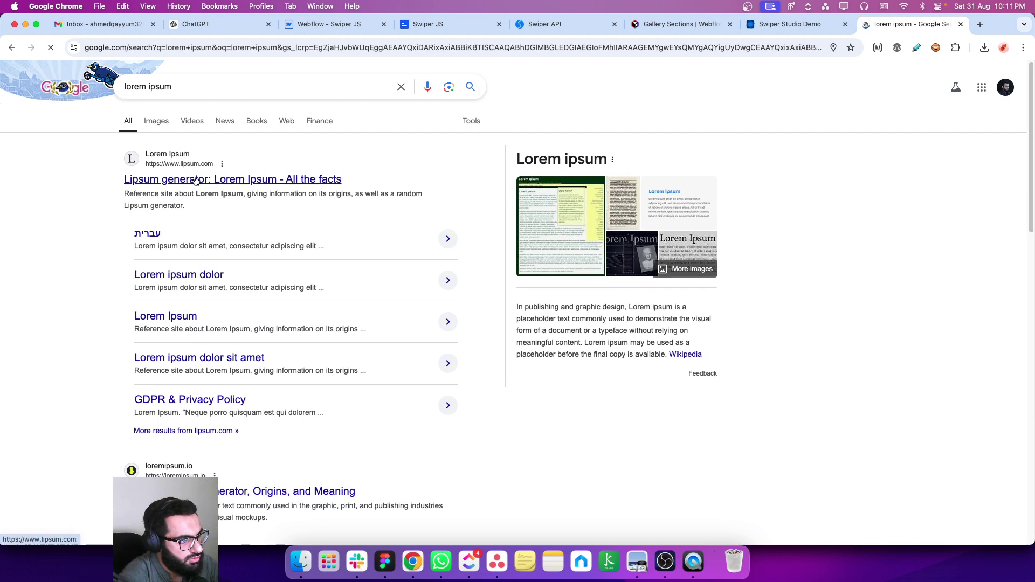
left_click(196, 181)
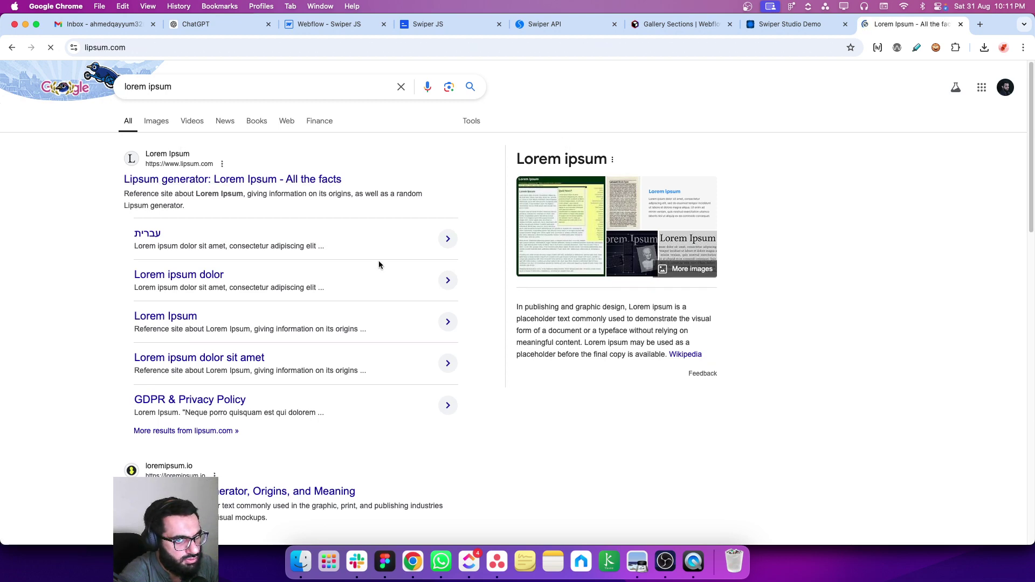
- Select the first sentence of the standard Lorem Ipsum passage on lipsum.com
left_click_drag(911, 24, 431, 25)
scroll(214, 295, "down", 15)
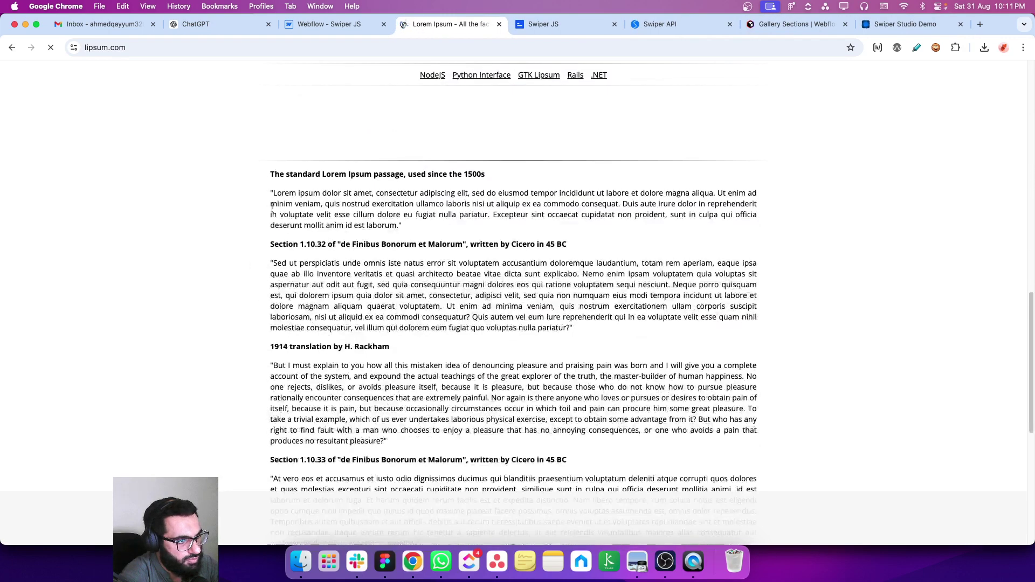
left_click_drag(275, 197, 717, 192)
key("super+c")
- Create the Slide 1 item with the pasted lorem ipsum sentence as its Brief
left_click(361, 27)
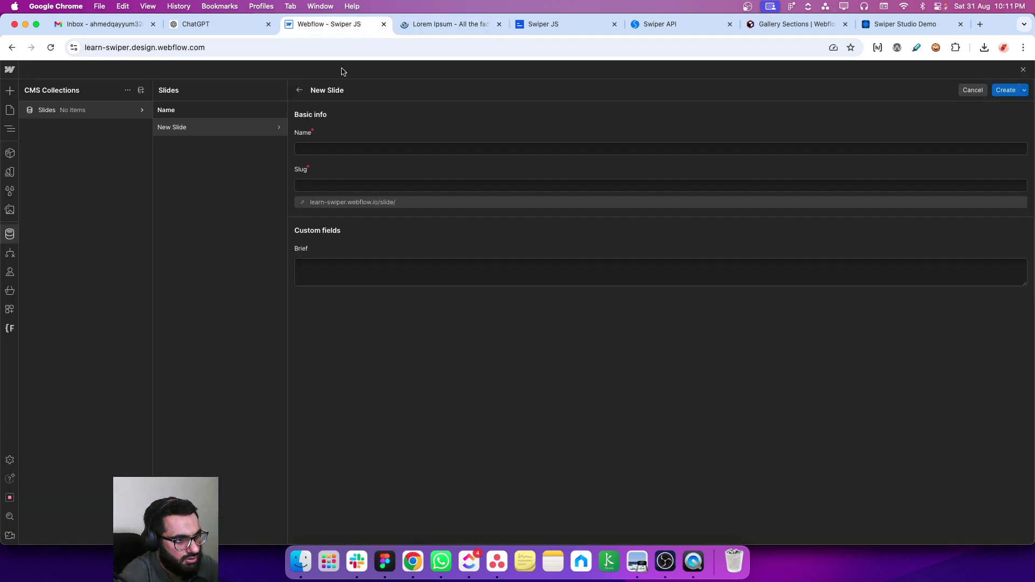
left_click(390, 276)
key("super+v")
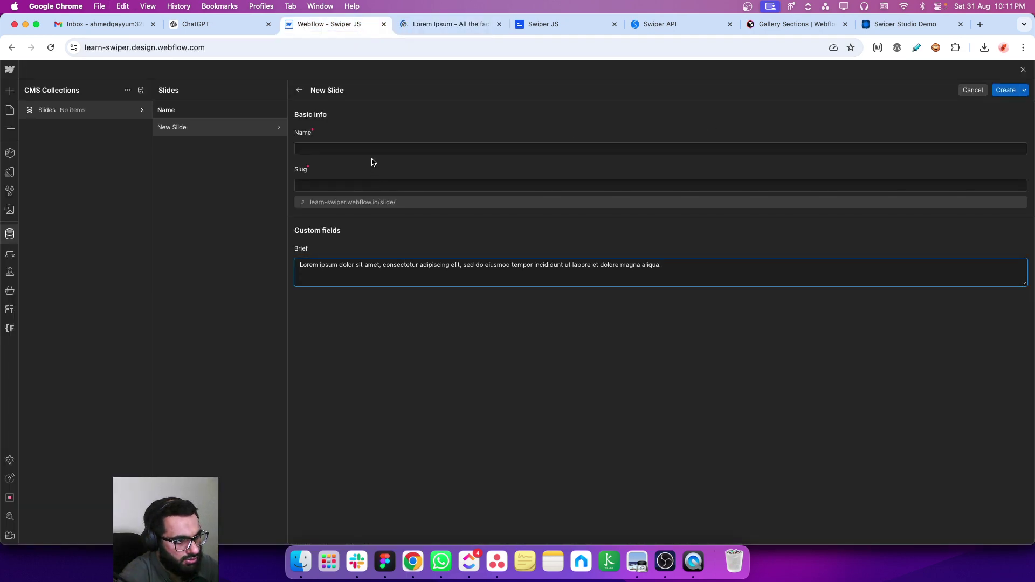
left_click(370, 152)
type("Slide 1")
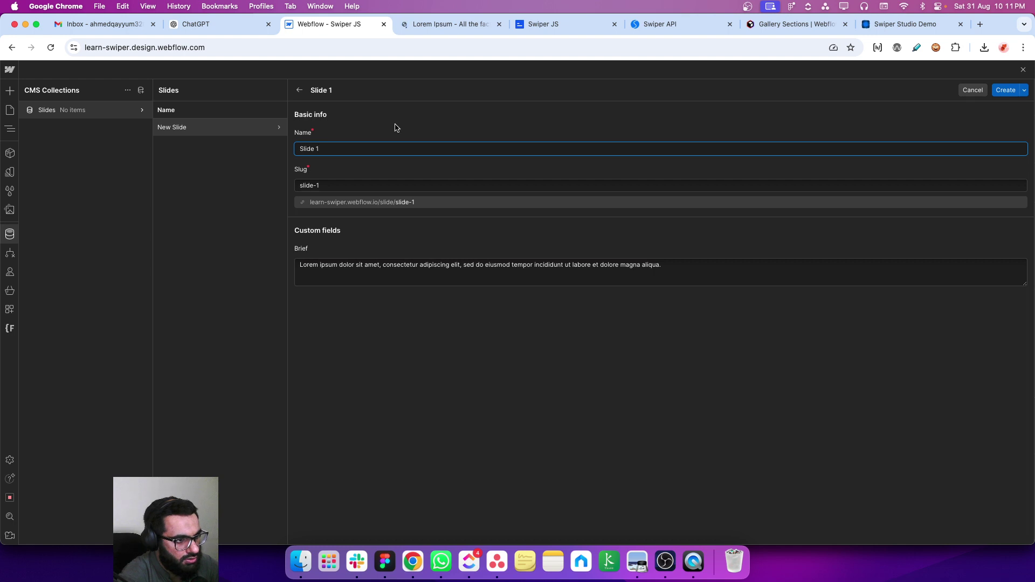
left_click(397, 127)
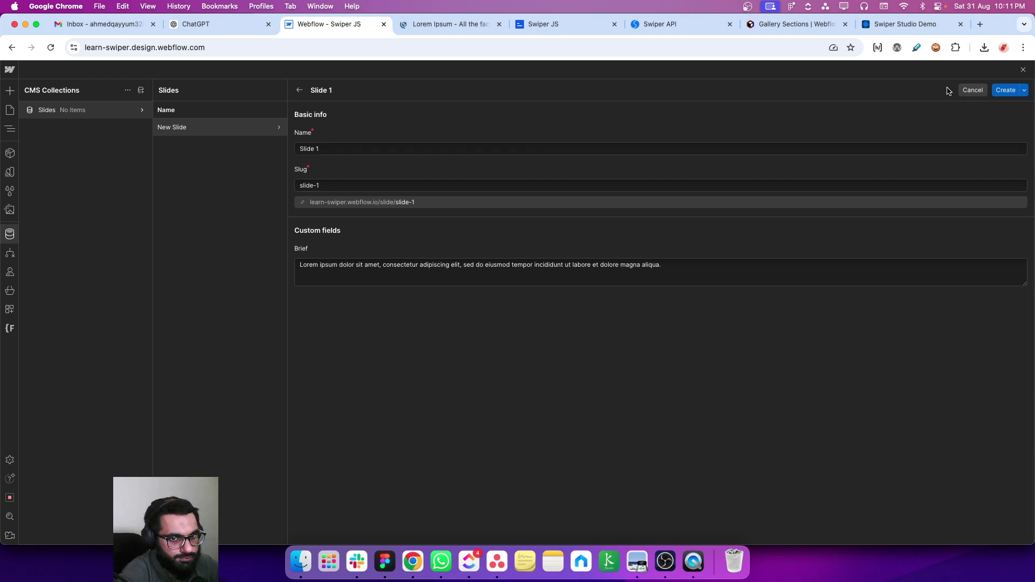
left_click(1003, 90)
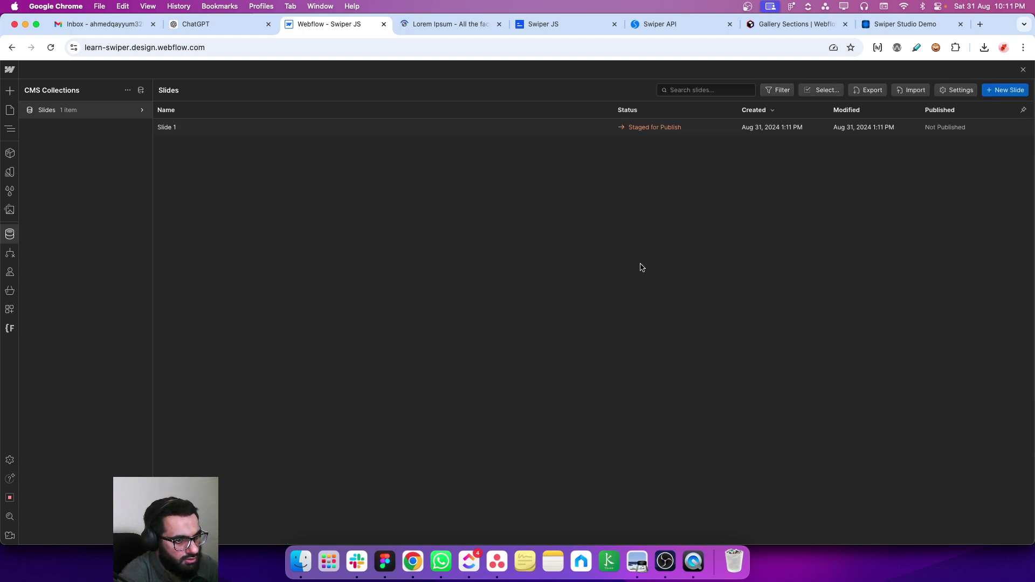
- Duplicate Slide 1 into Slide 2, then duplicate Slide 2 into Slide 3
left_click(581, 130)
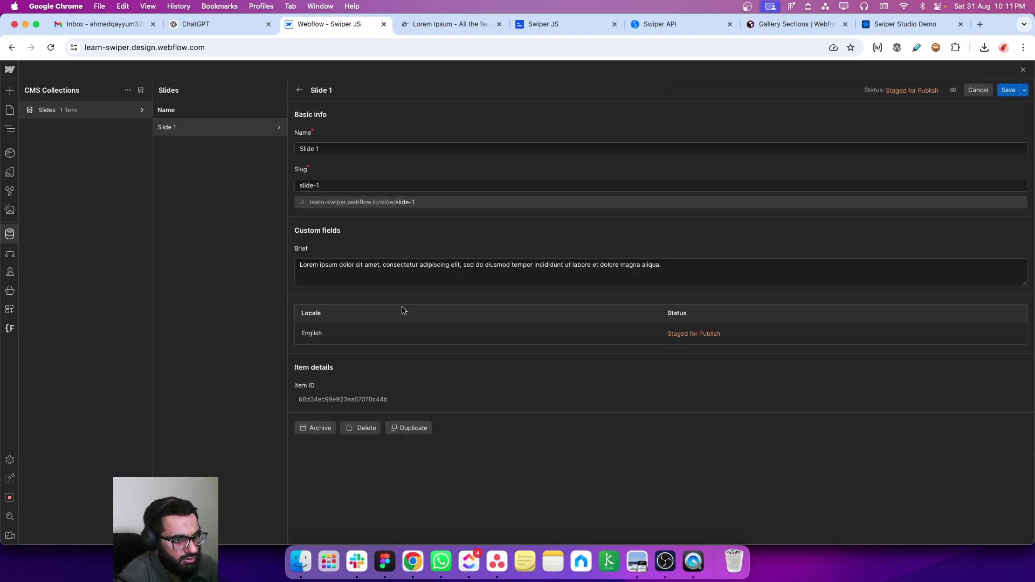
left_click(411, 428)
key("BackSpace")
key("BackSpace")
key("BackSpace")
key("BackSpace")
key("BackSpace")
key("BackSpace")
type("2")
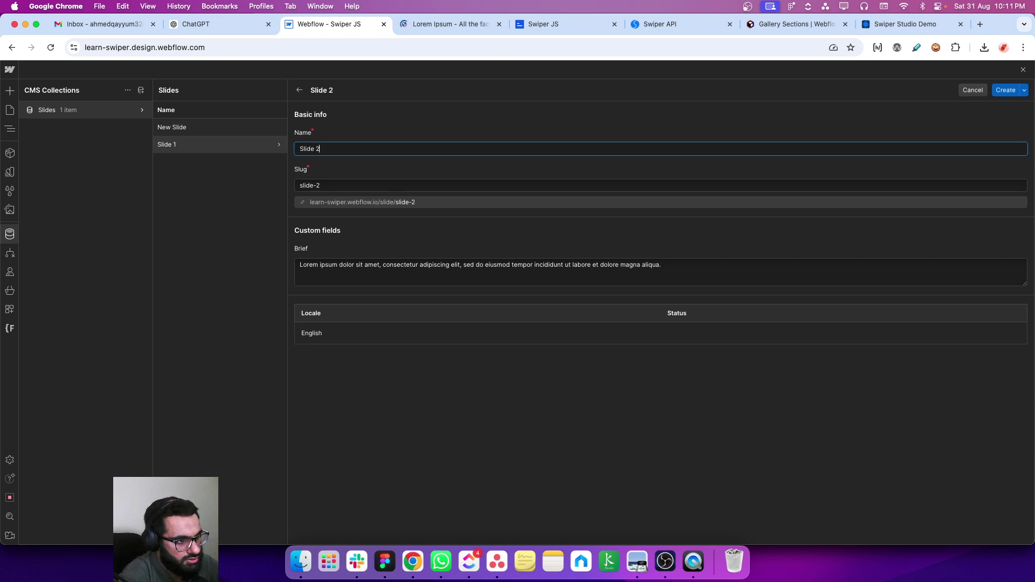
left_click(1005, 90)
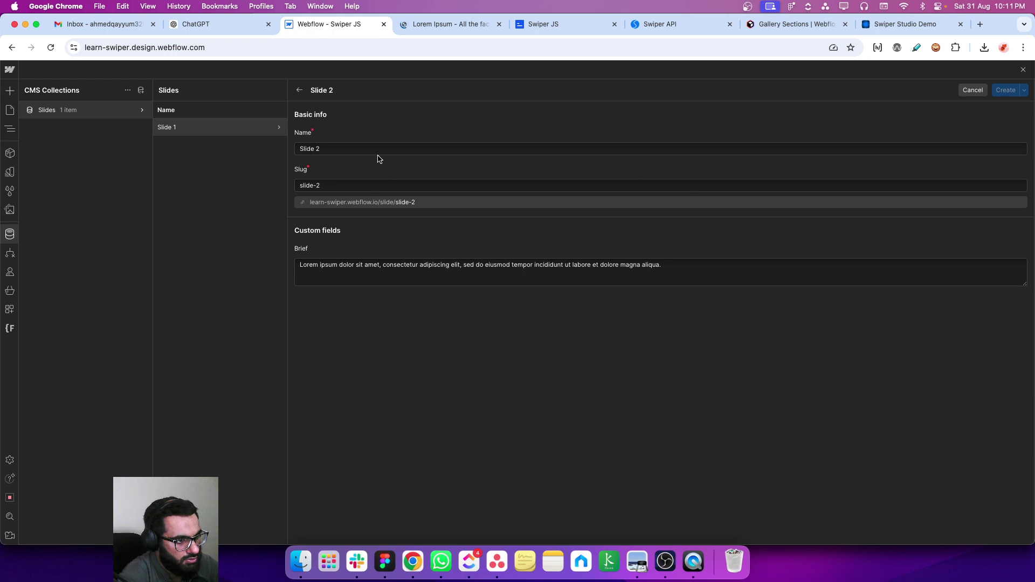
left_click(360, 129)
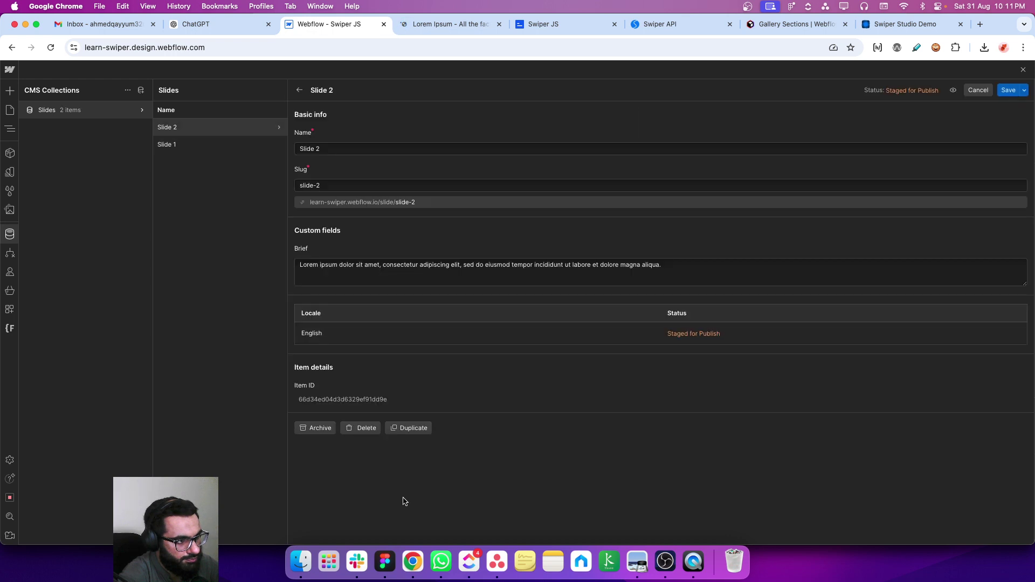
left_click(406, 429)
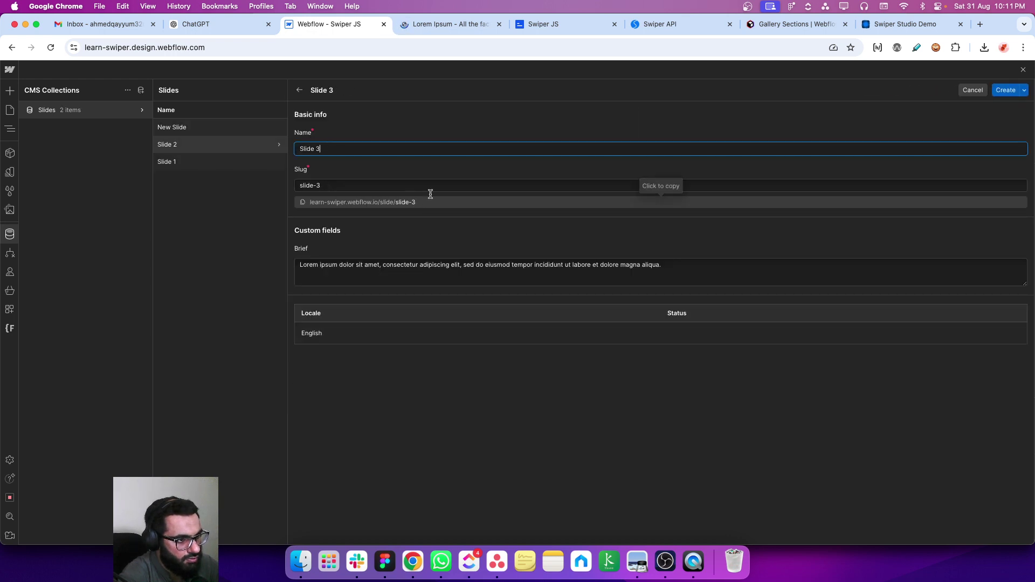
left_click(1004, 91)
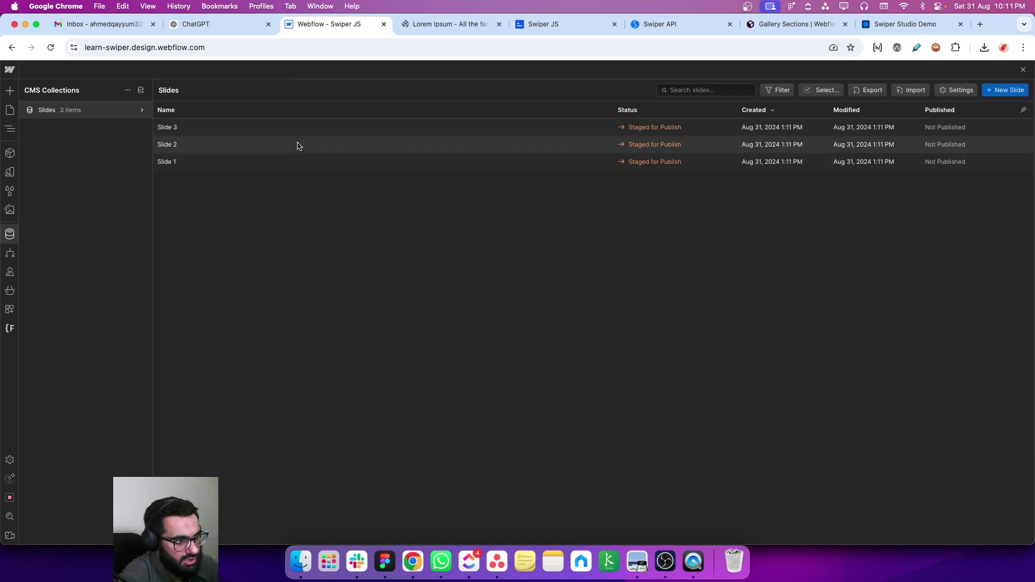
- Duplicate Slide 3 and create it as Slide 4
left_click(296, 143)
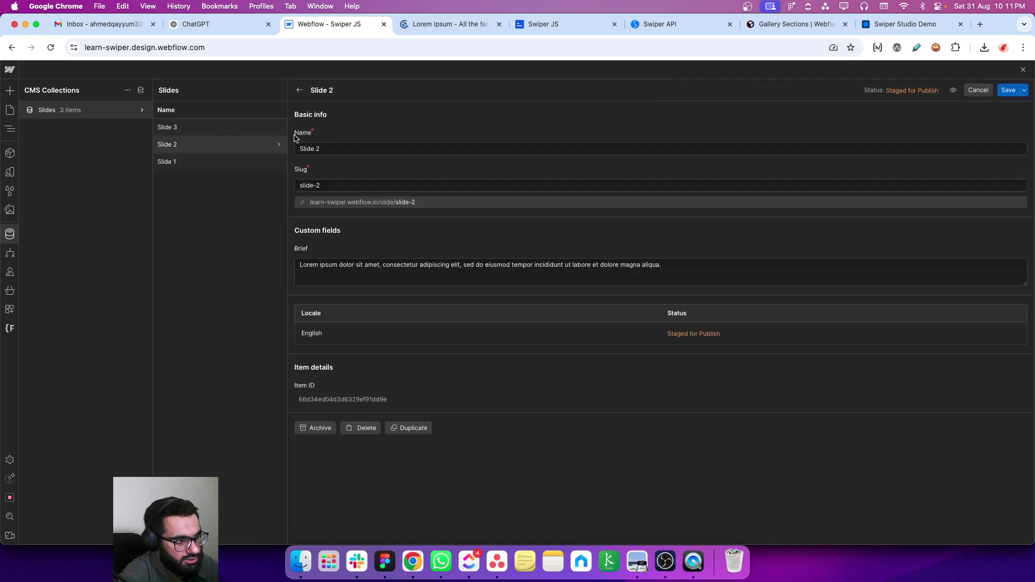
left_click(187, 129)
left_click(420, 427)
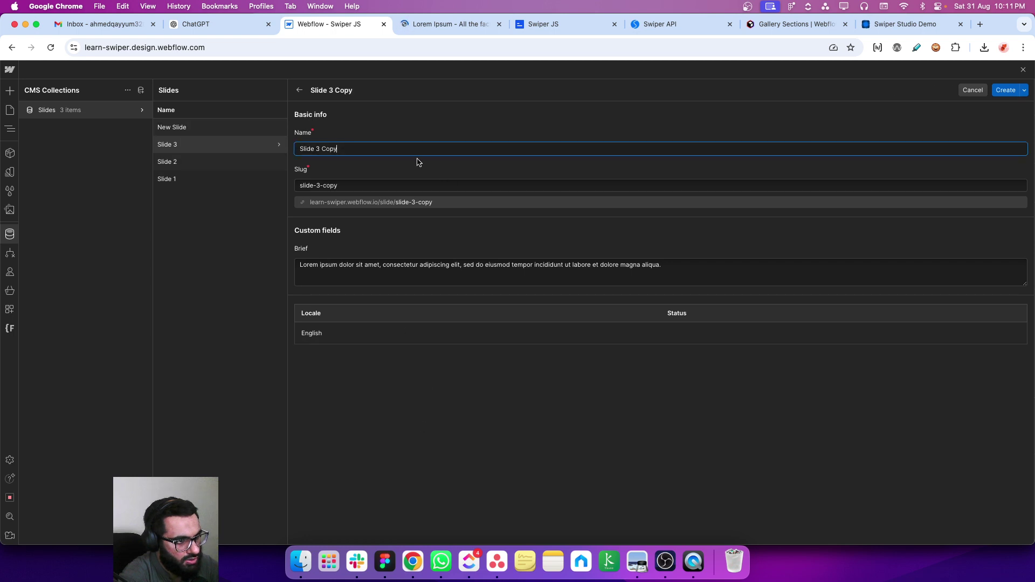
key("BackSpace")
key("BackSpace")
key("BackSpace")
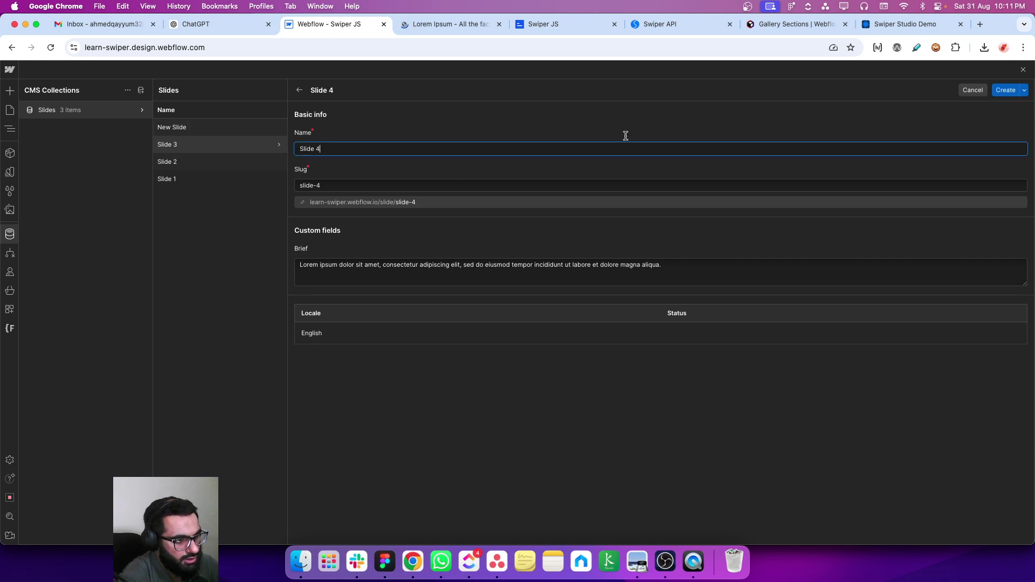
left_click(1002, 91)
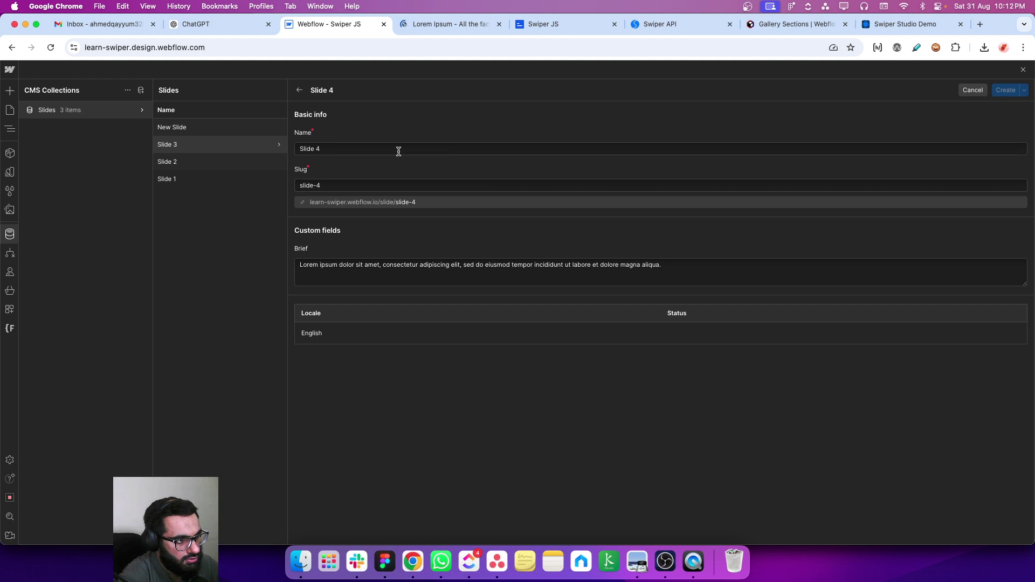
- Duplicate Slide 4, renumber it Slide 5, and create it
left_click(254, 129)
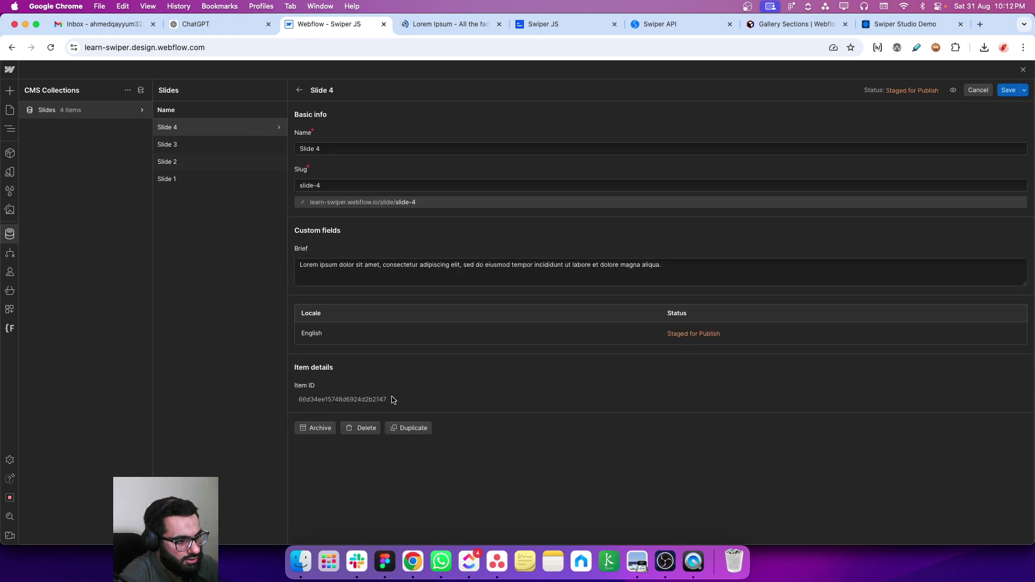
left_click(401, 428)
key("BackSpace")
key("BackSpace")
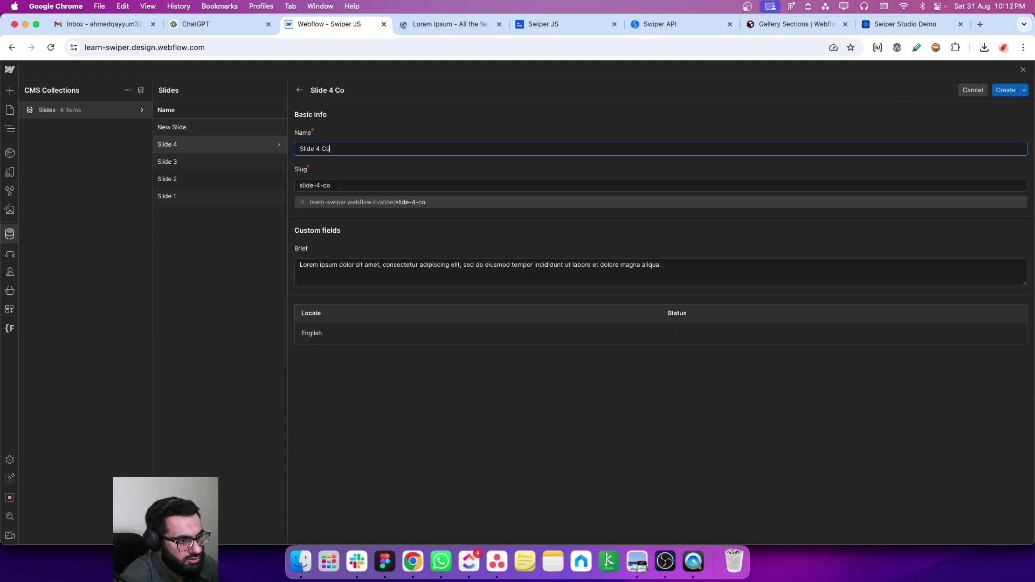
key("BackSpace")
type("5")
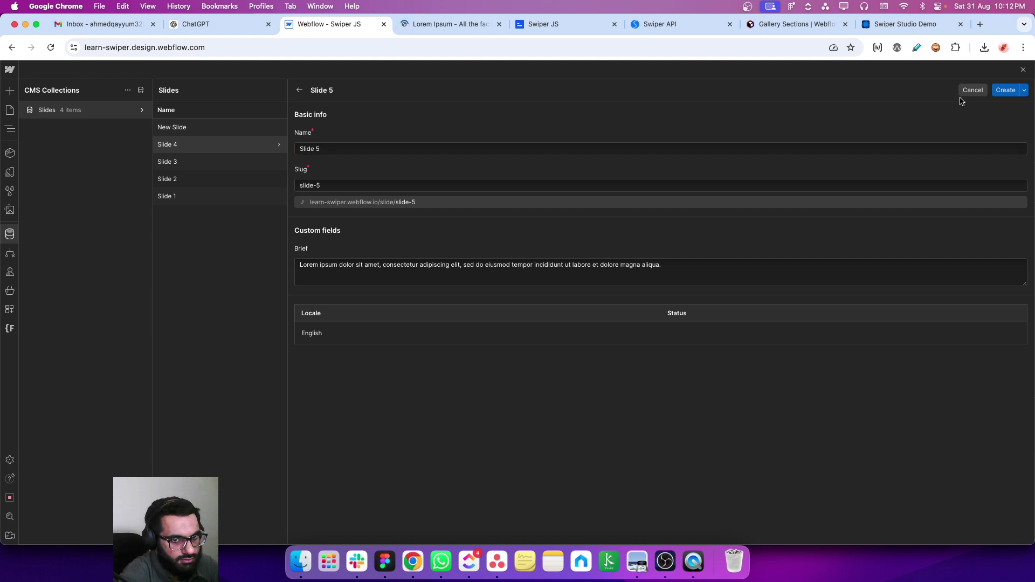
left_click(1005, 90)
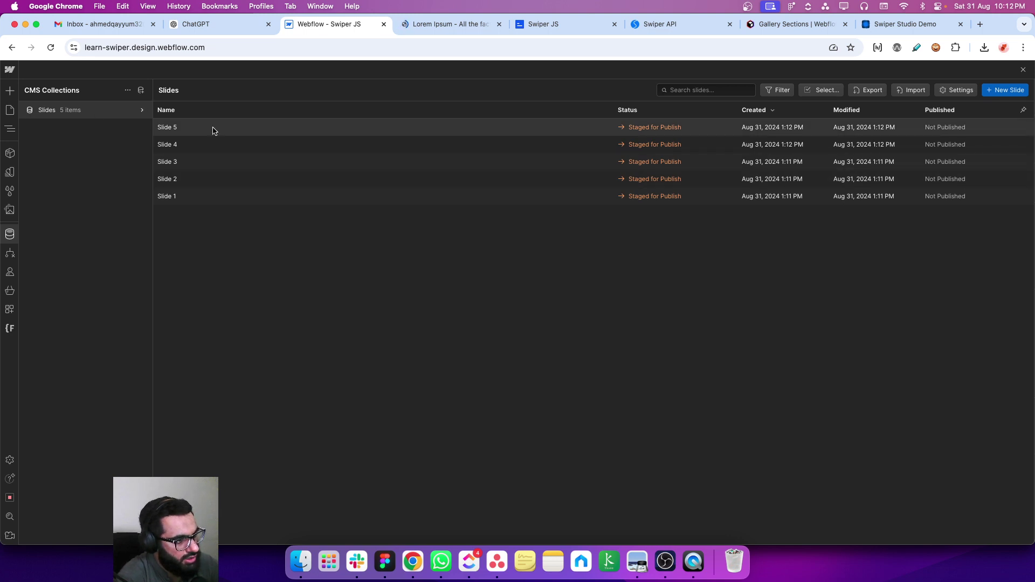
- Save the pending CMS changes and return to the Designer canvas
left_click(9, 237)
left_click(605, 337)
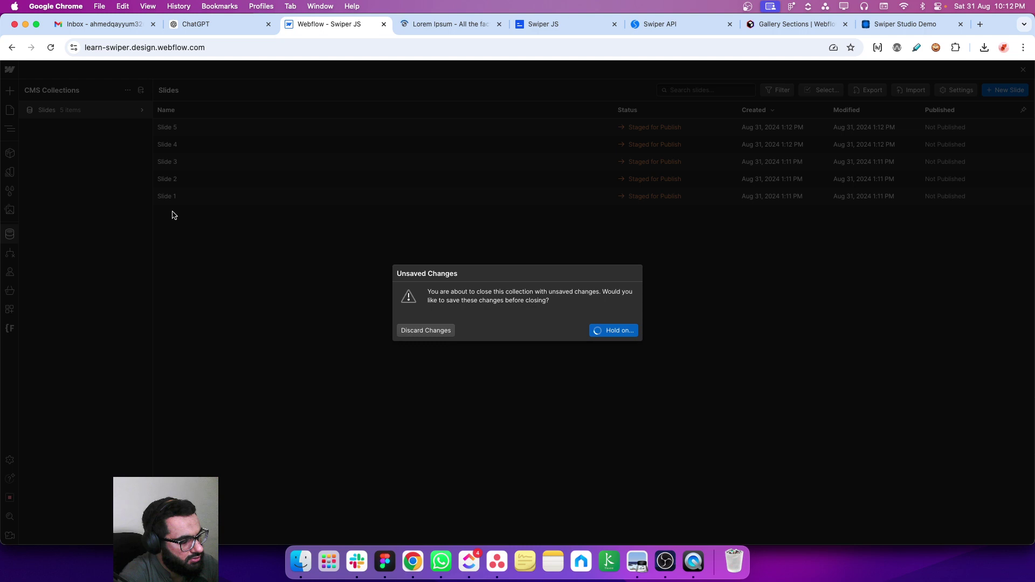
scroll(251, 267, "down", 5)
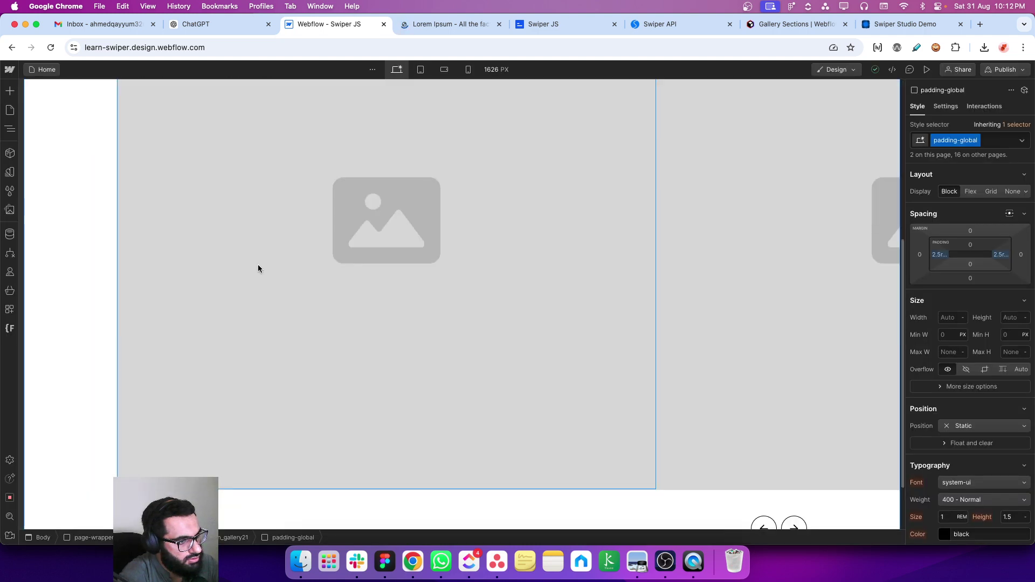
scroll(258, 264, "down", 2)
scroll(258, 263, "up", 5)
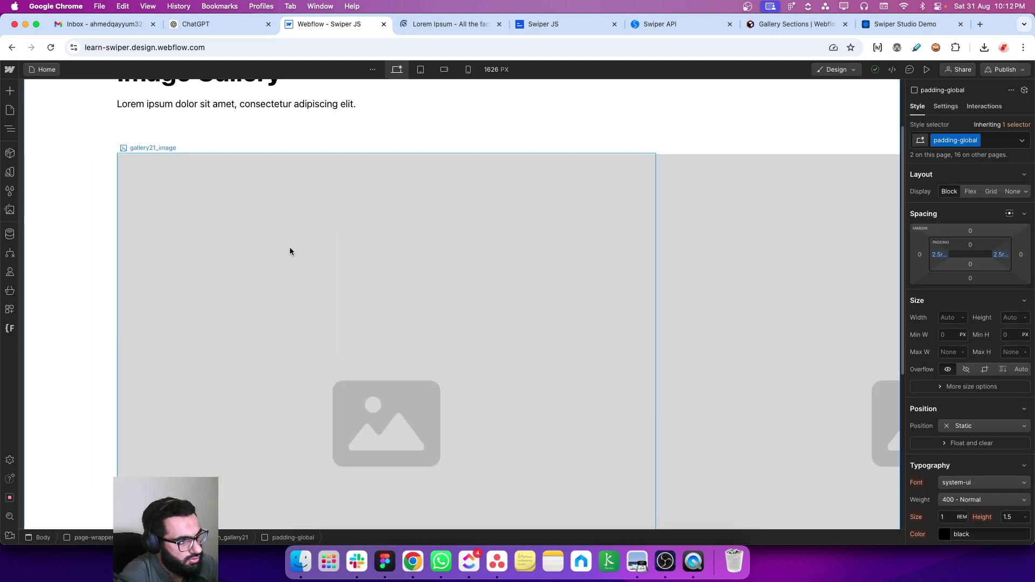
- Delete the extra swiper slides and the lightbox link, leaving one empty slide
left_click(212, 208)
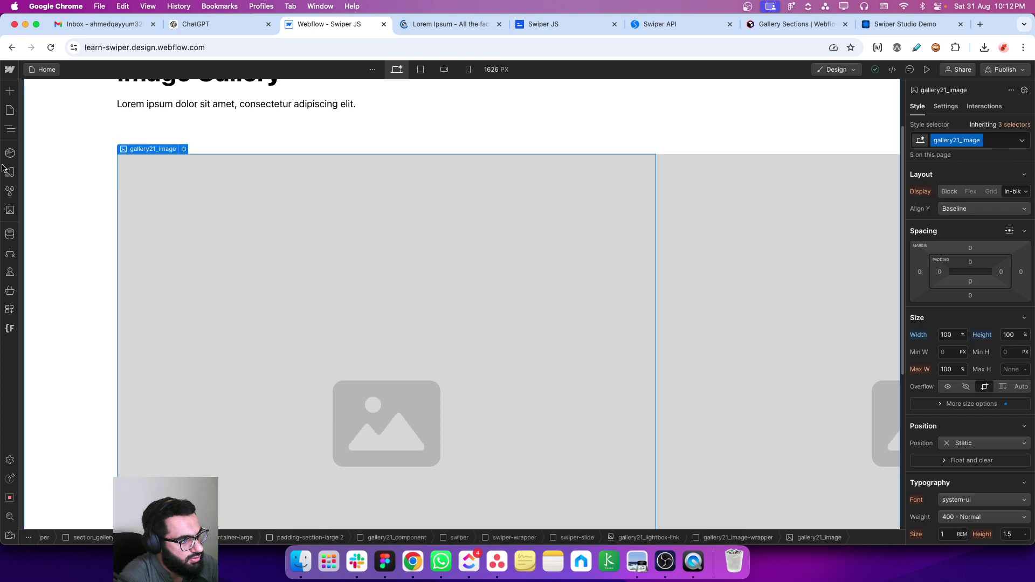
left_click(13, 128)
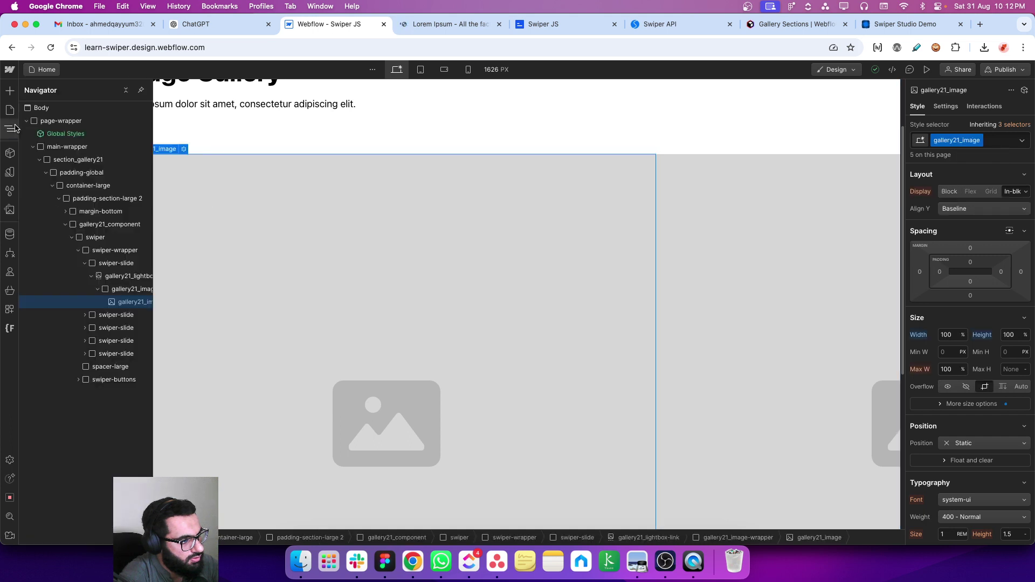
left_click(91, 276)
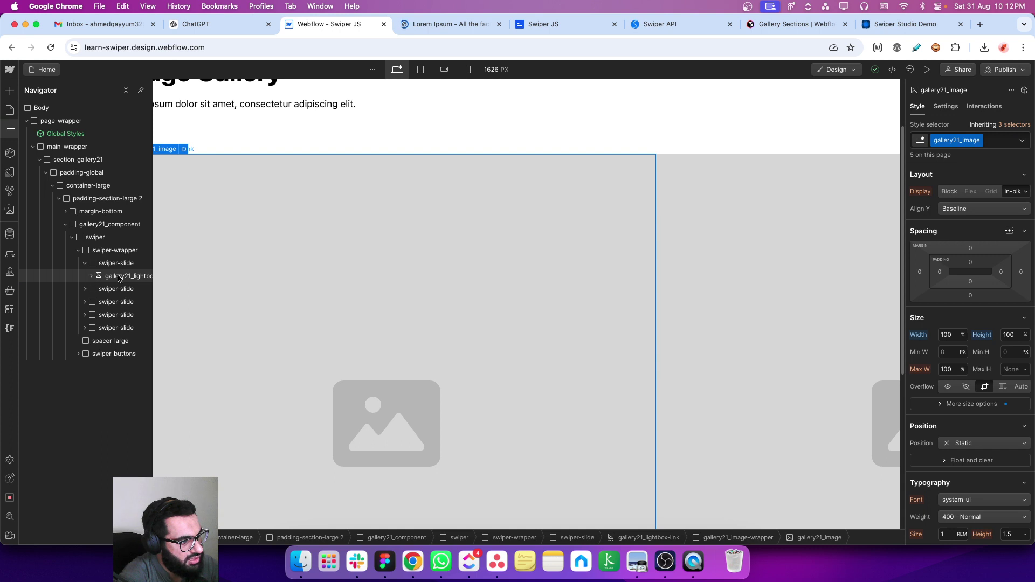
left_click(88, 265)
left_click(100, 276)
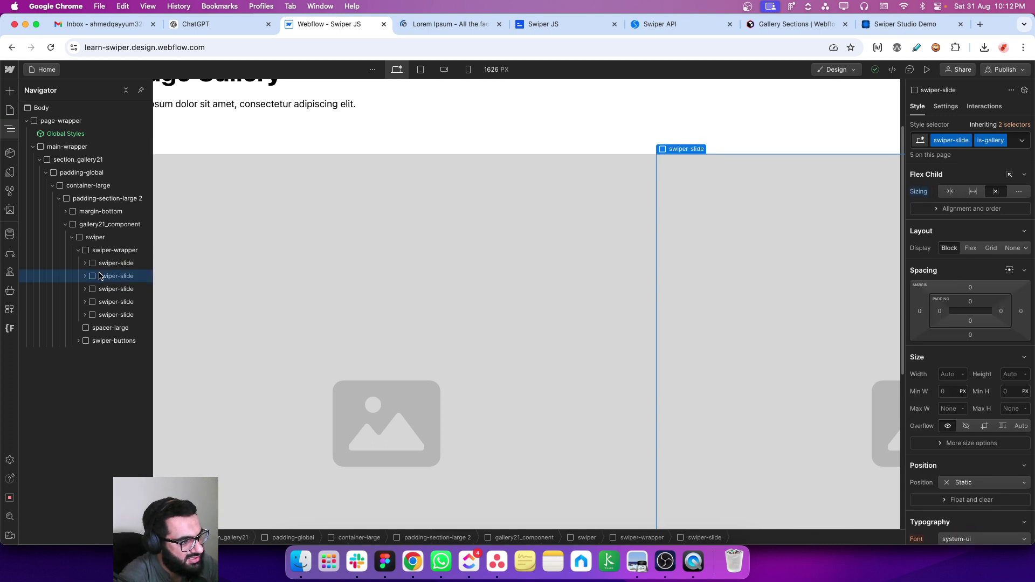
key("Delete")
key("Delete")
key("Delete")
key("Delete")
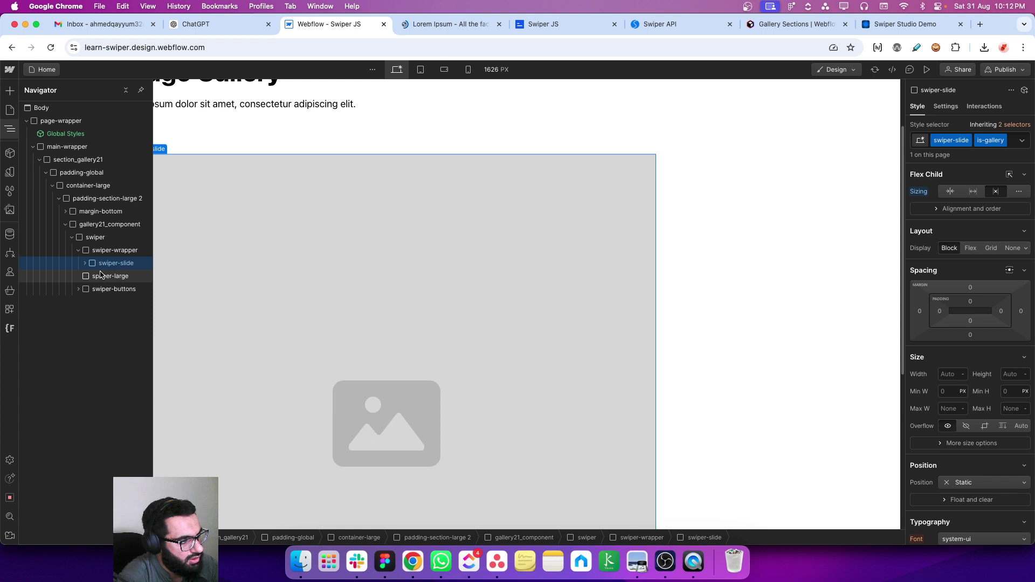
left_click(85, 263)
left_click(101, 276)
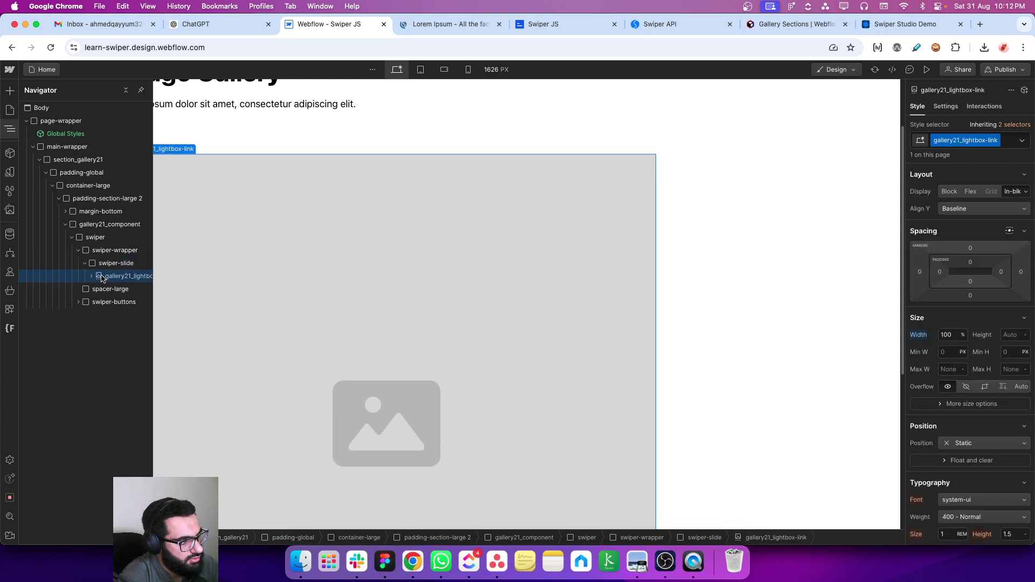
key("Delete")
- Add a Heading 2 and a Paragraph to the remaining swiper slide
left_click(101, 269)
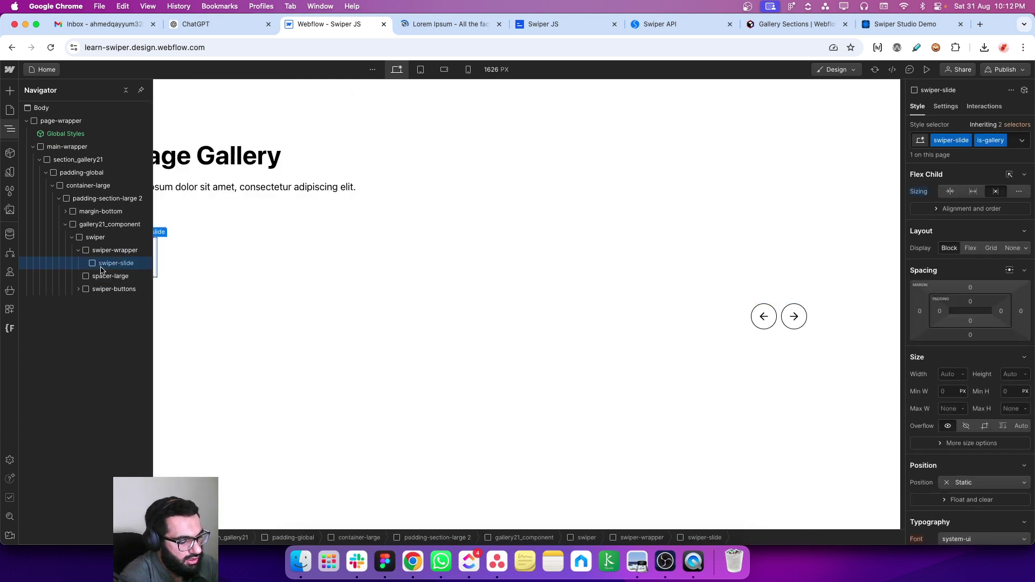
key("super+k")
type("heading")
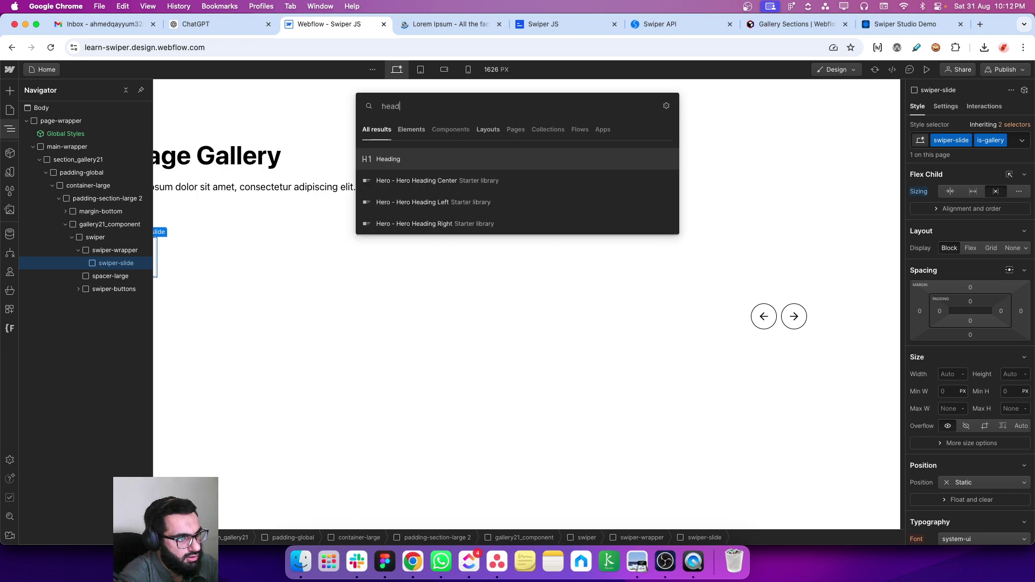
key("Return")
left_click(173, 308)
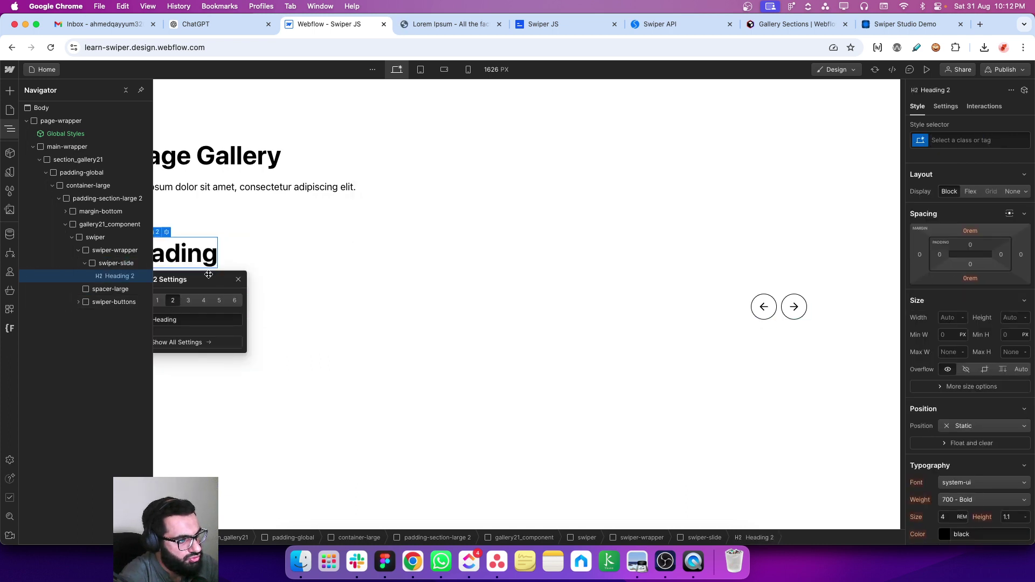
left_click(113, 281)
key("super+k")
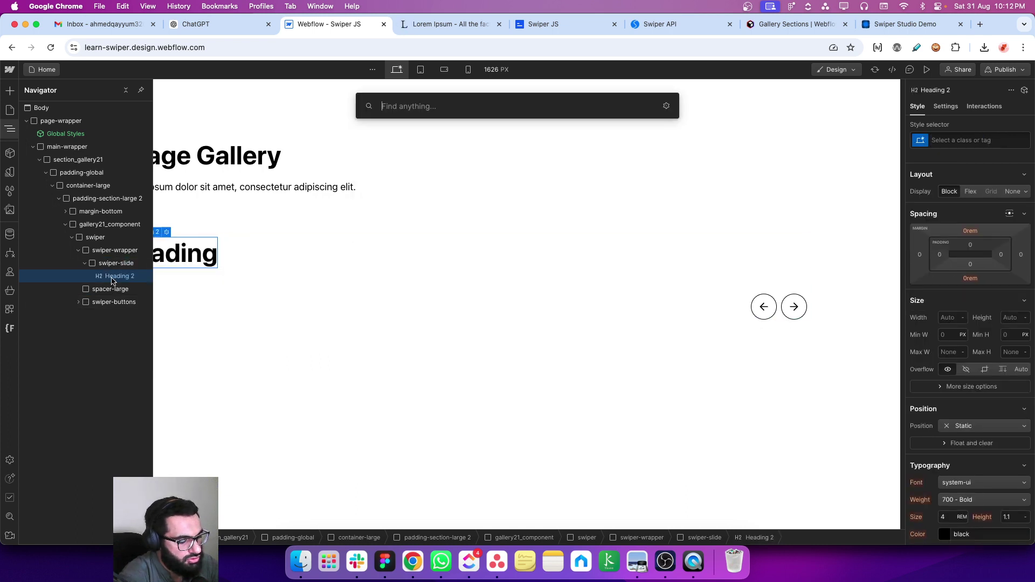
type("para")
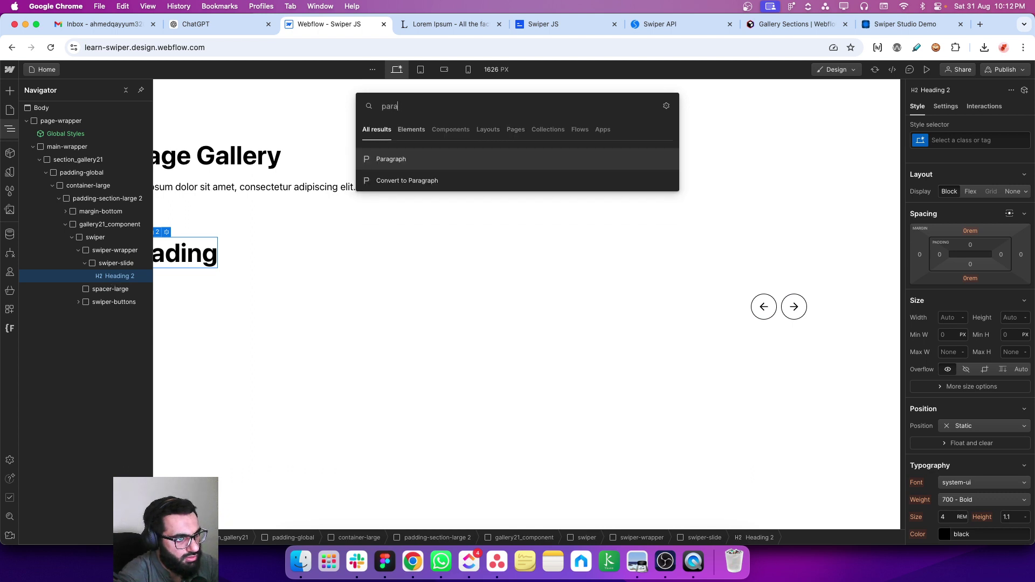
key("Return")
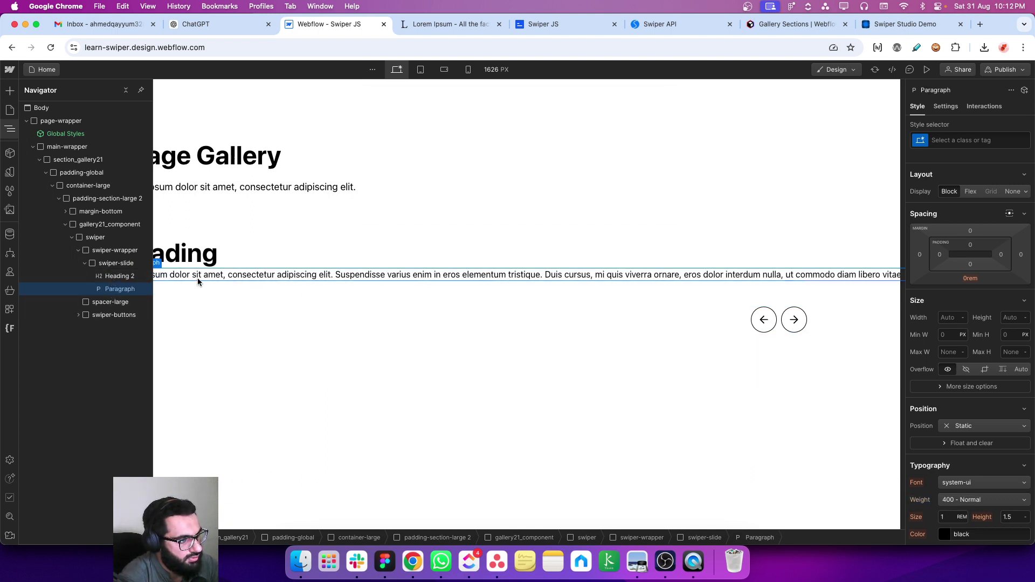
- Insert a Div Block with class spacer-small between the heading and paragraph
left_click(120, 276)
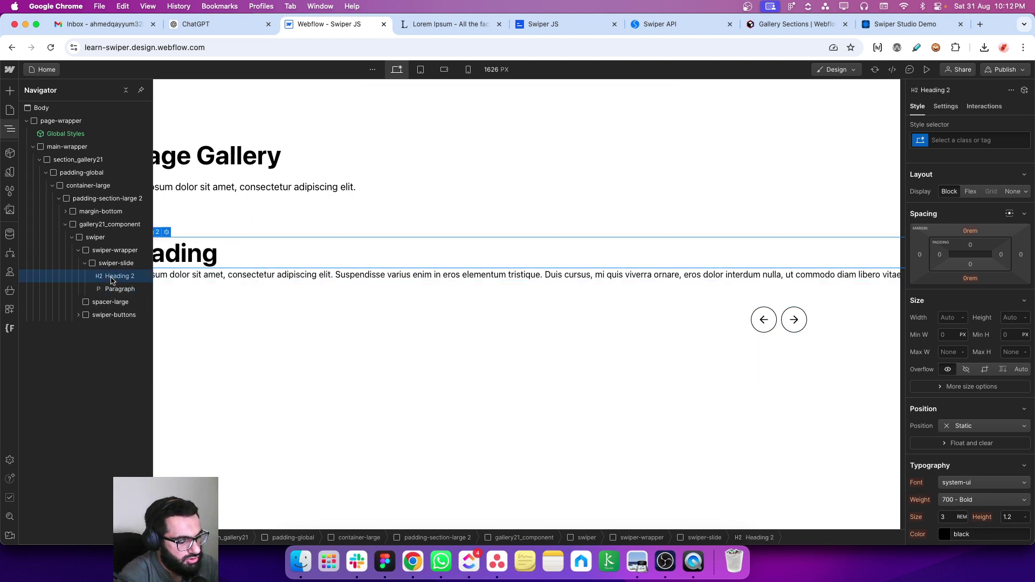
key("super+k")
type("d")
key("Return")
key("super+Return")
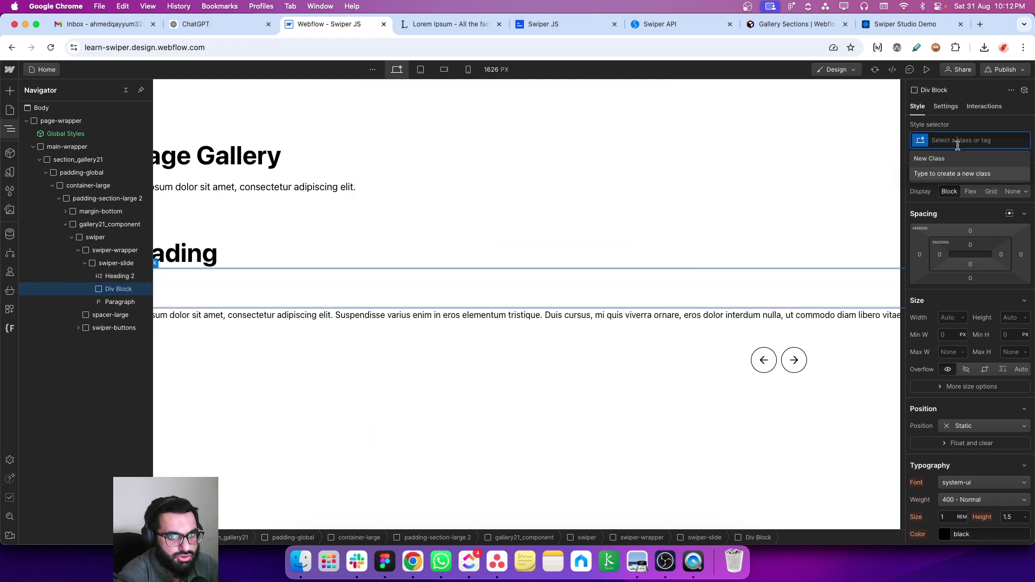
type("spacemsla")
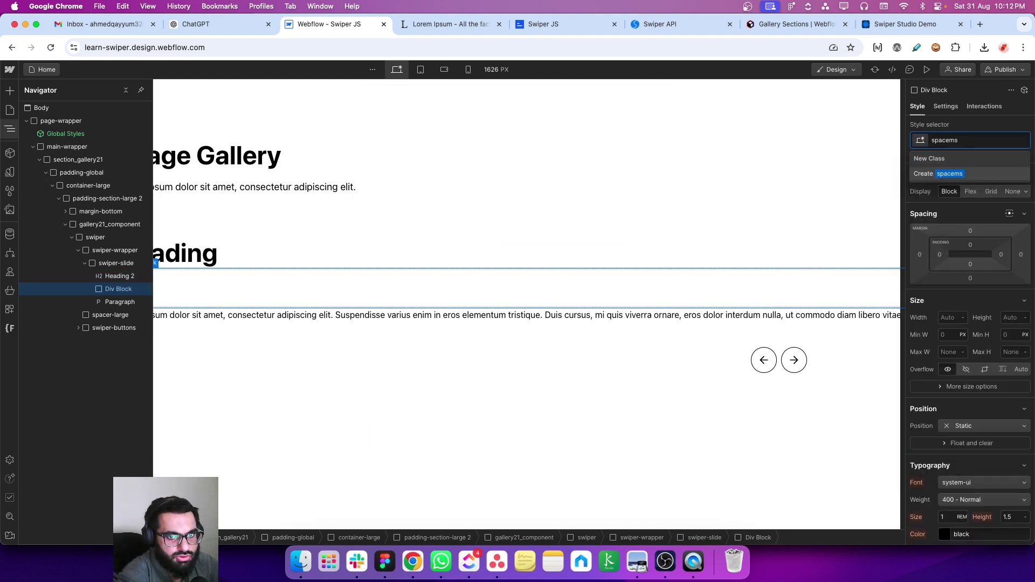
key("BackSpace")
key("BackSpace")
type("r-sm")
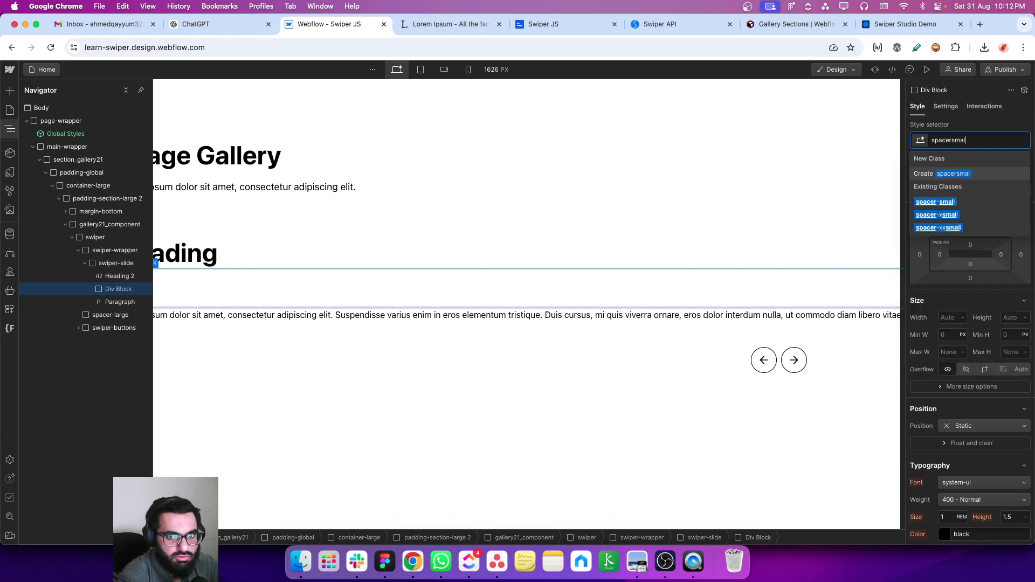
key("Down")
key("Return")
left_click(277, 224)
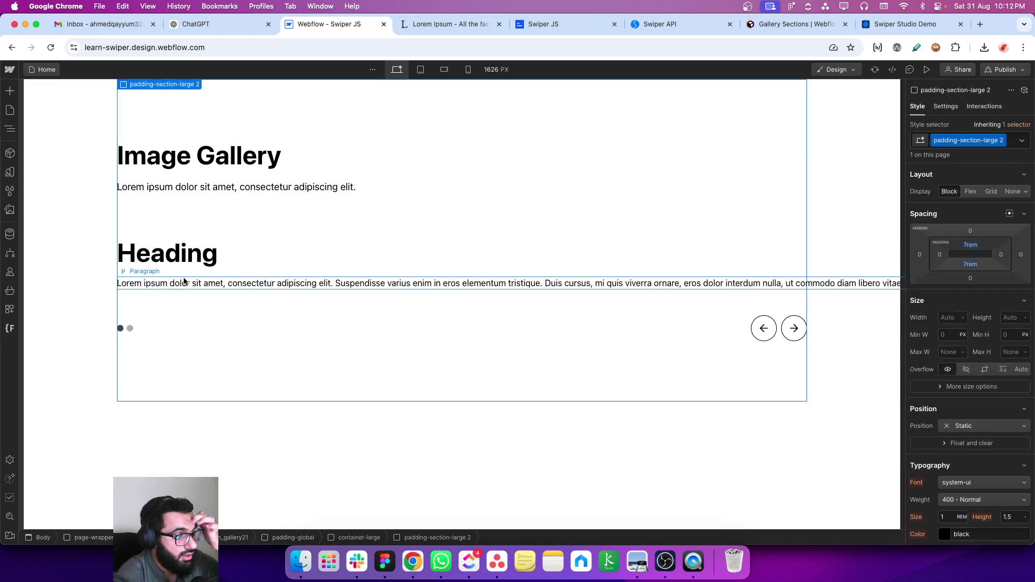
- Open the Navigator and select the swiper-slide element, folding its children away
left_click(10, 128)
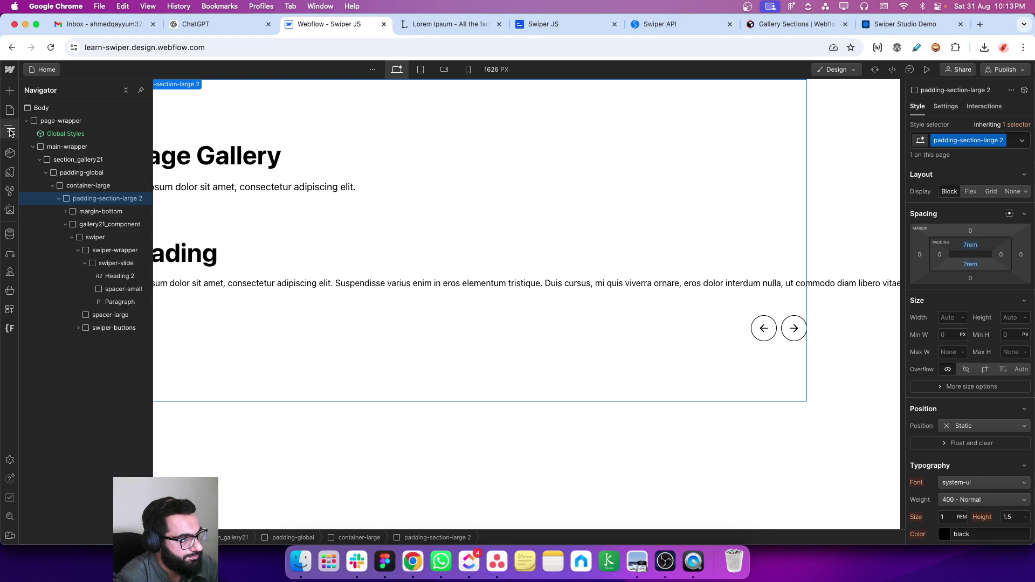
left_click(114, 264)
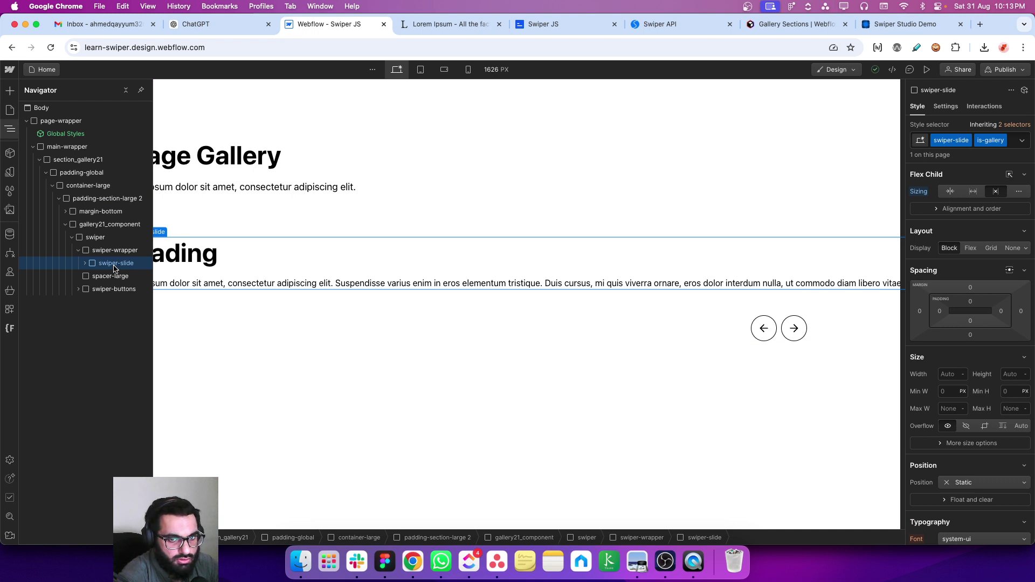
- Remove the breakpoints block from the Home page's before-body Swiper script, leaving a new line
left_click(9, 110)
left_click(138, 150)
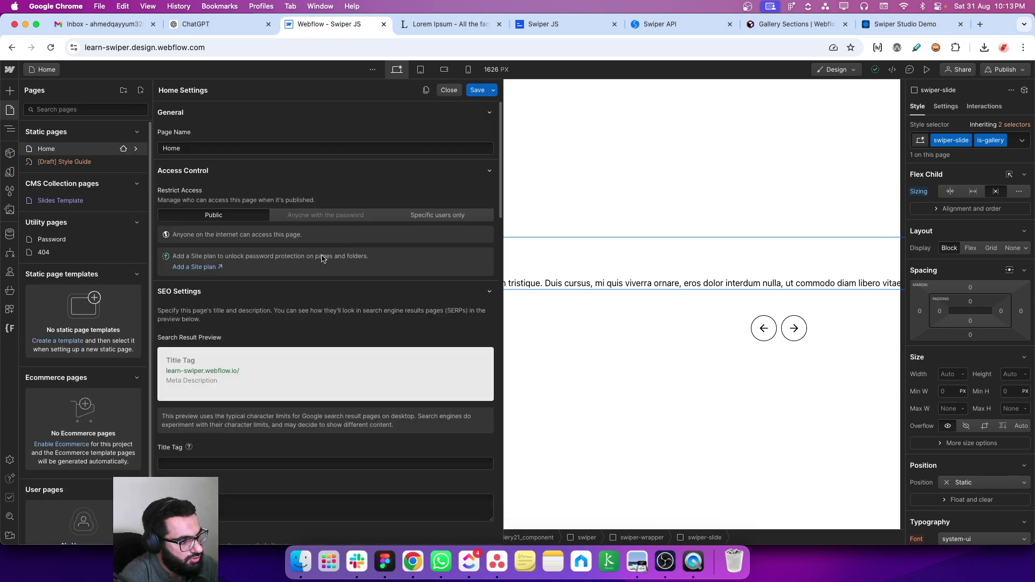
scroll(288, 254, "down", 10)
scroll(288, 254, "down", 3)
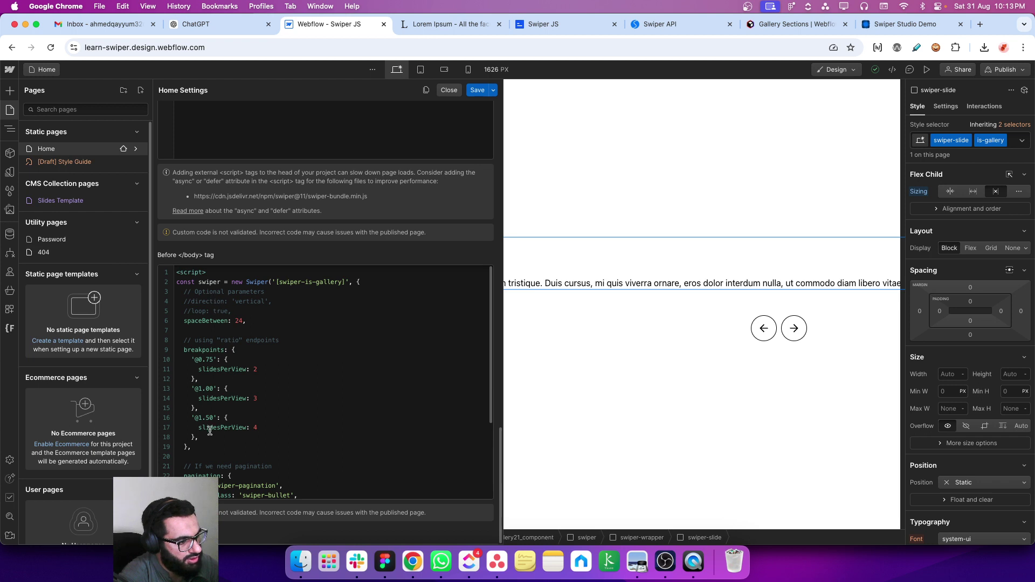
left_click_drag(192, 447, 184, 330)
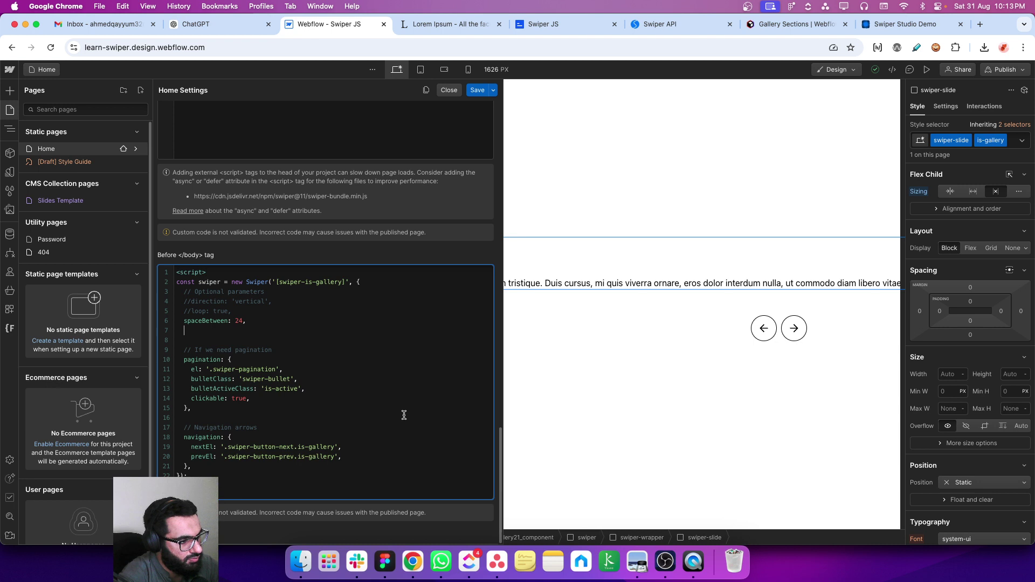
key("Return")
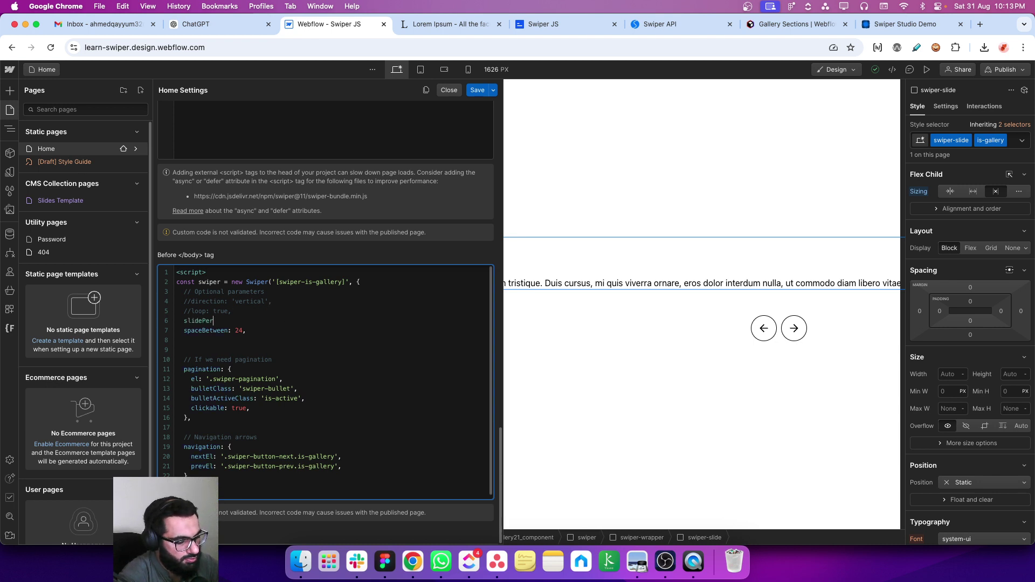
- Copy the slidesPerView option name from the Swiper API documentation
left_click(555, 25)
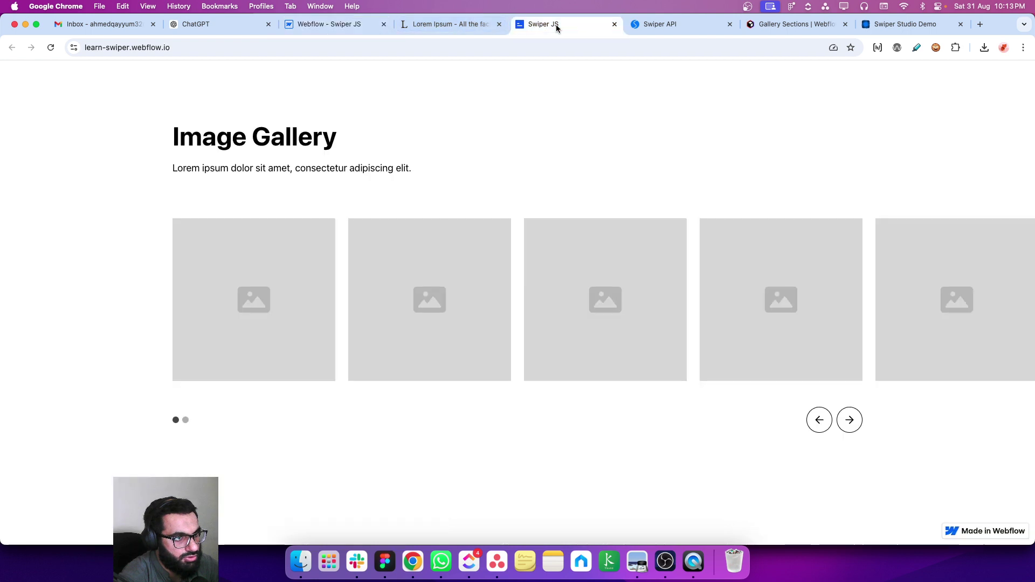
left_click(659, 26)
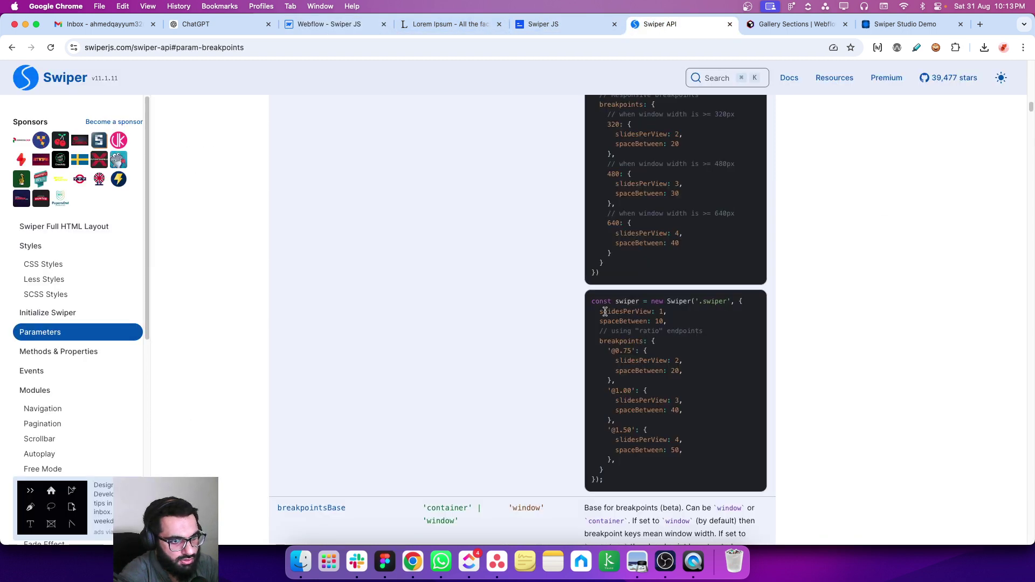
left_click_drag(599, 313, 653, 311)
key("cmd+c")
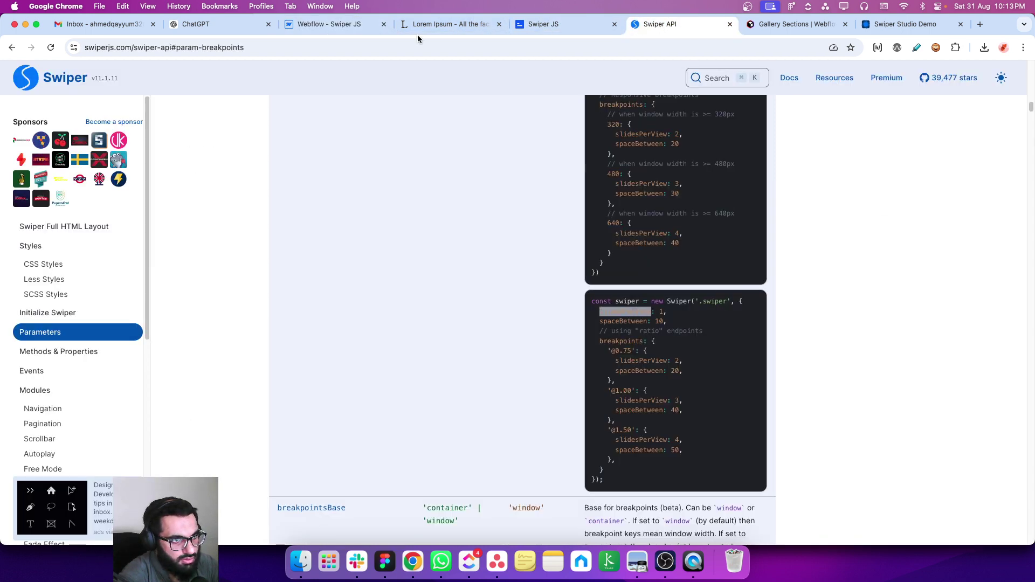
left_click(330, 24)
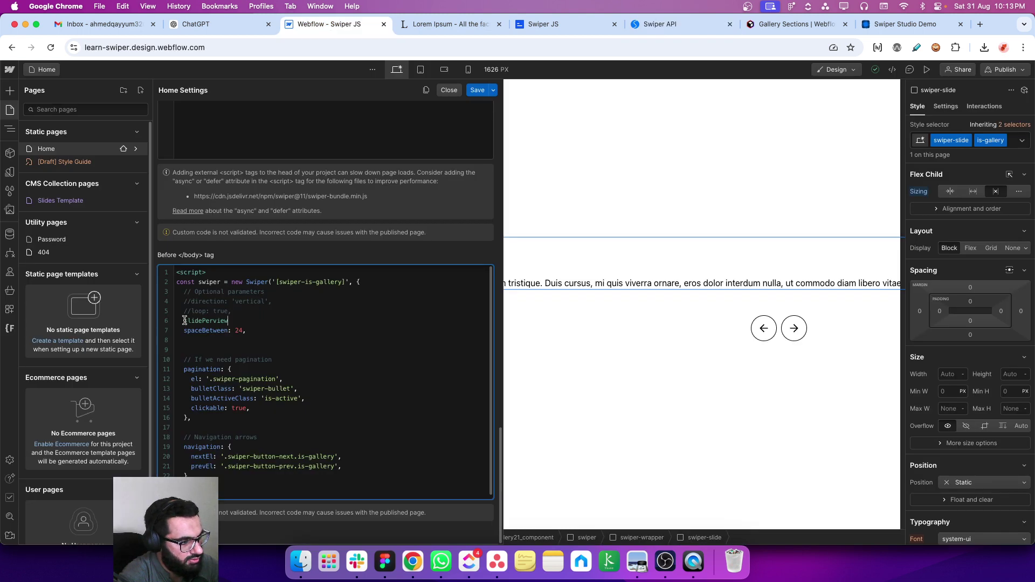
- Replace the misspelled option with slidesPerView: 3 and save the Home page settings
left_click_drag(183, 321, 232, 321)
key("cmd+v")
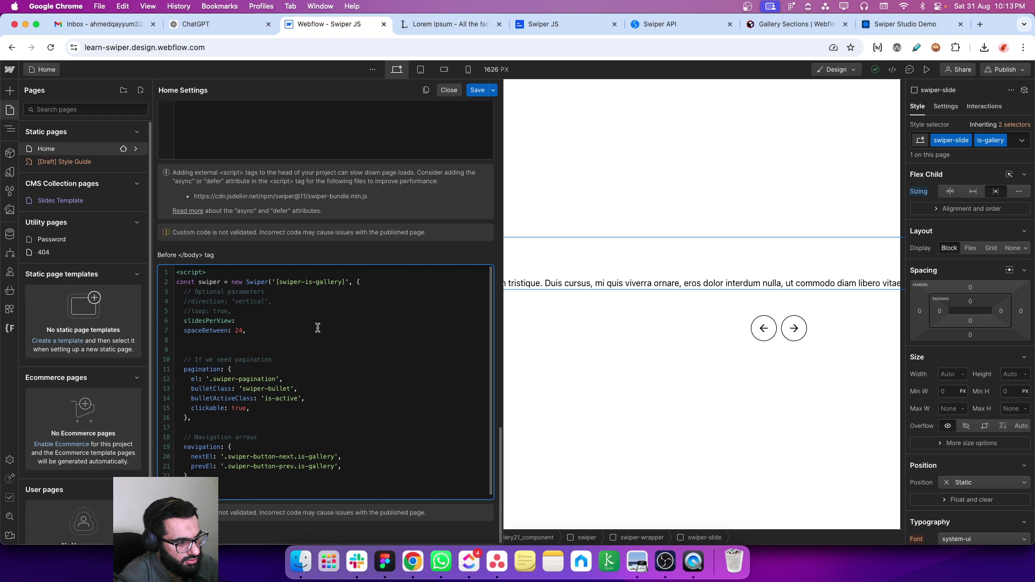
type("3,")
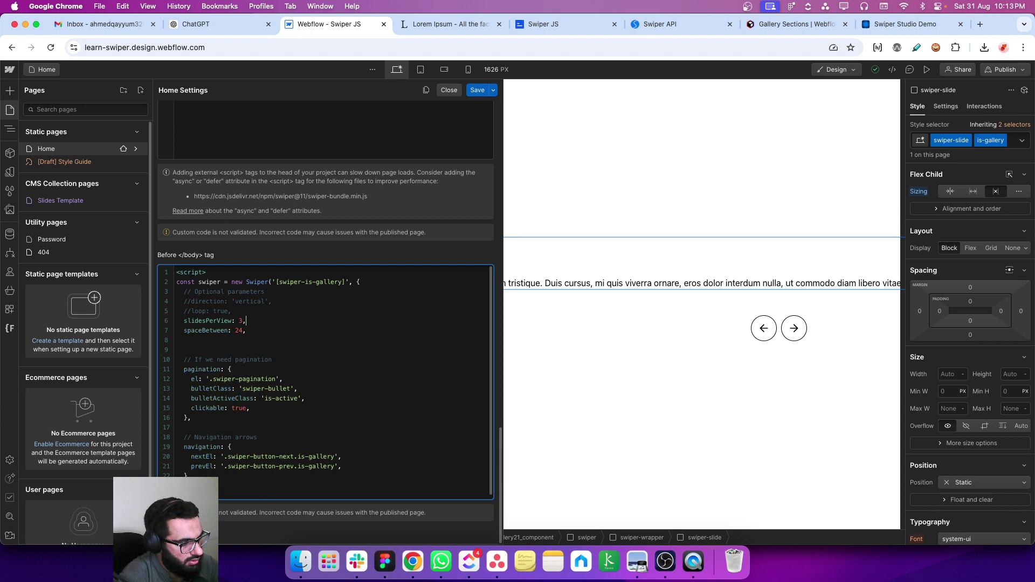
scroll(383, 347, "down", 1)
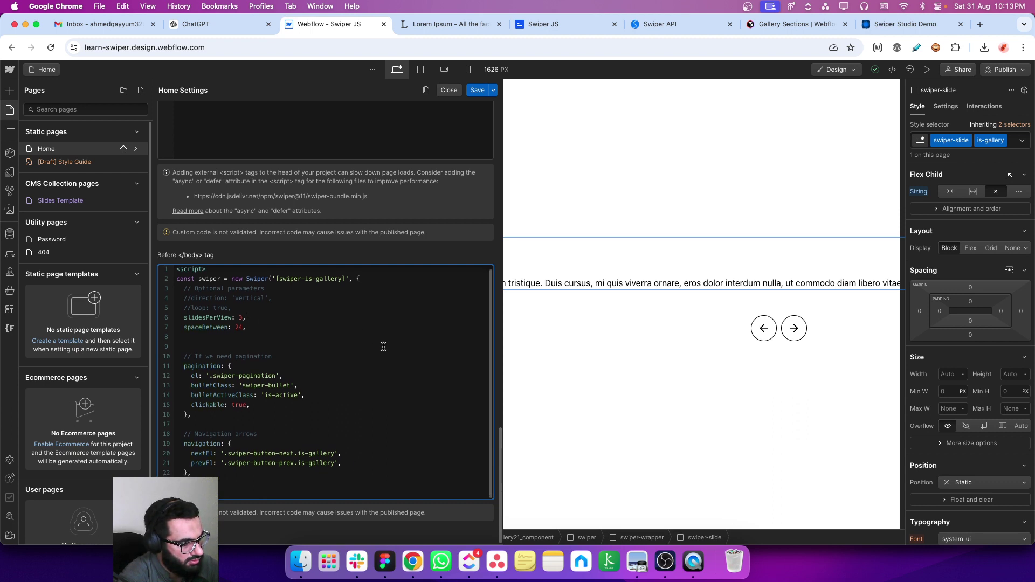
left_click(481, 91)
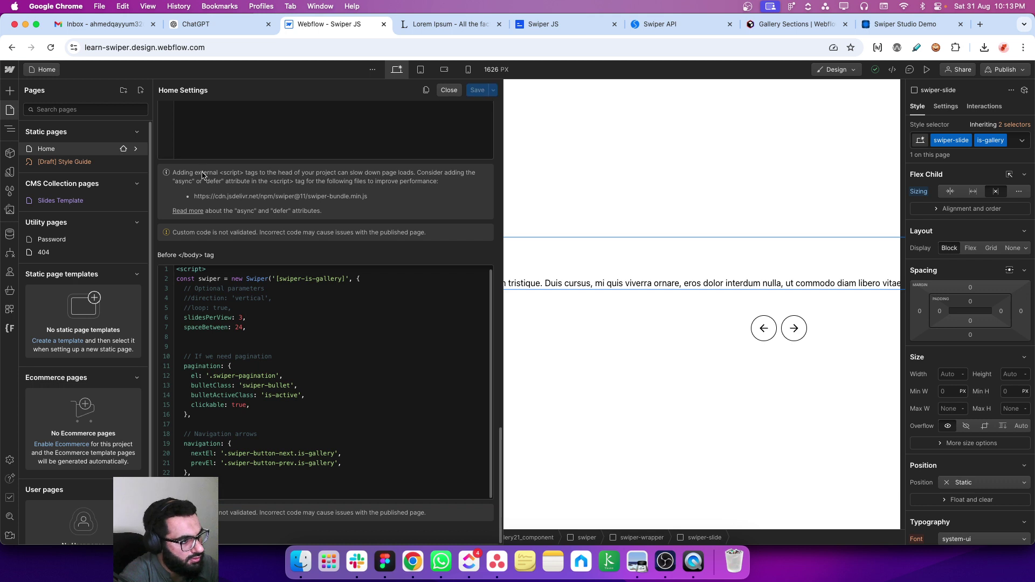
left_click(5, 111)
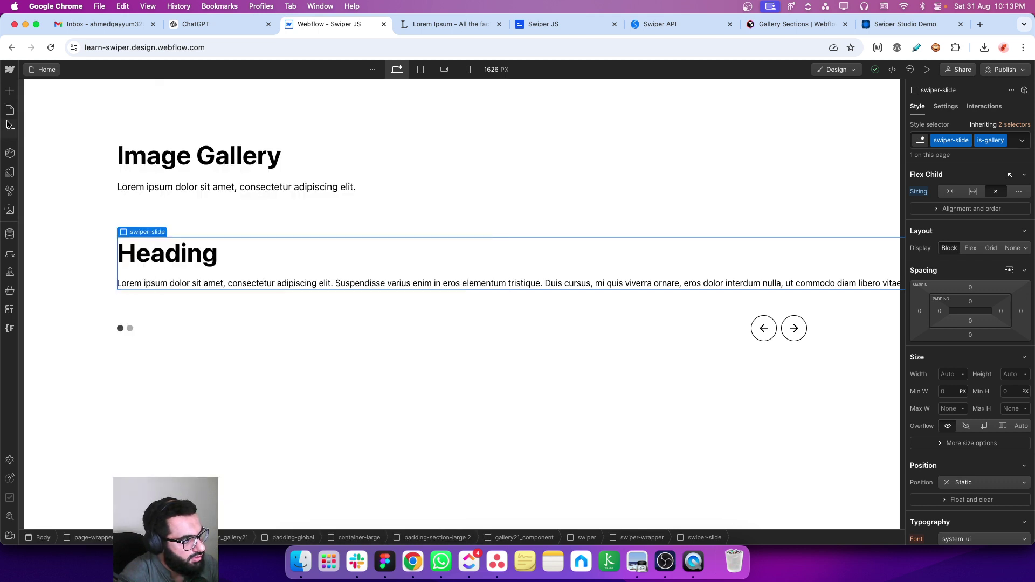
left_click(9, 127)
left_click(10, 109)
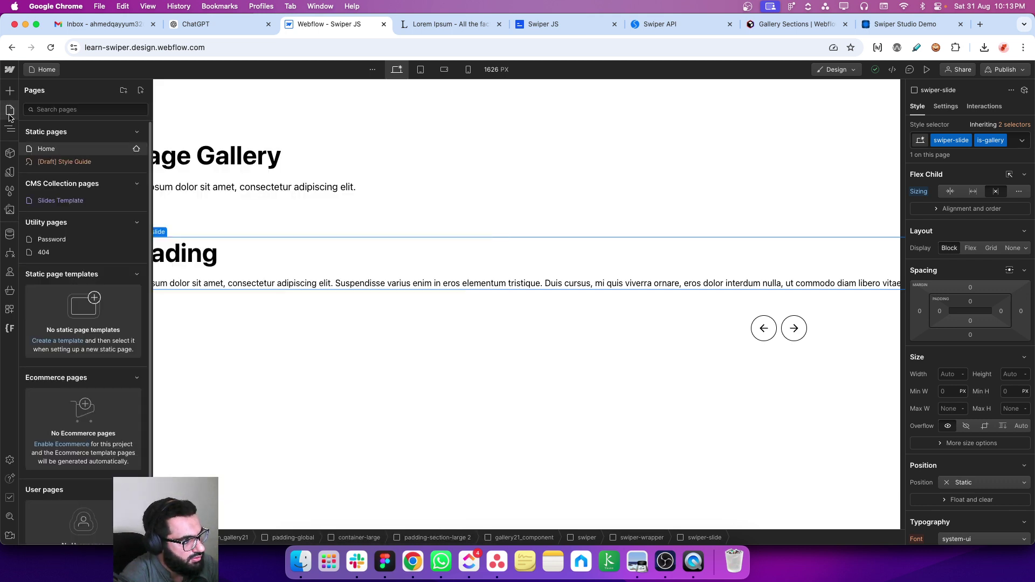
left_click(135, 148)
scroll(282, 336, "down", 10)
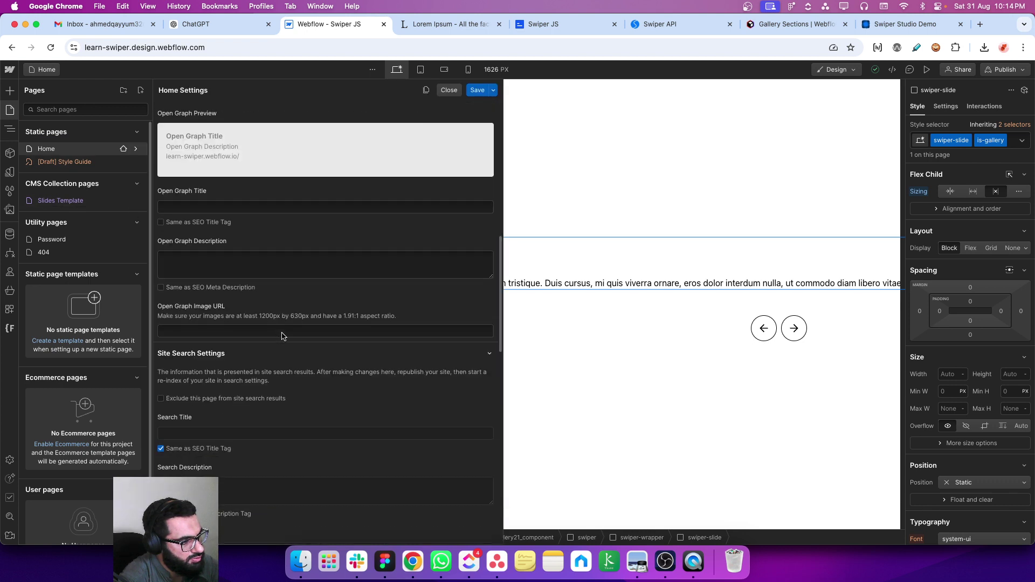
left_click(7, 108)
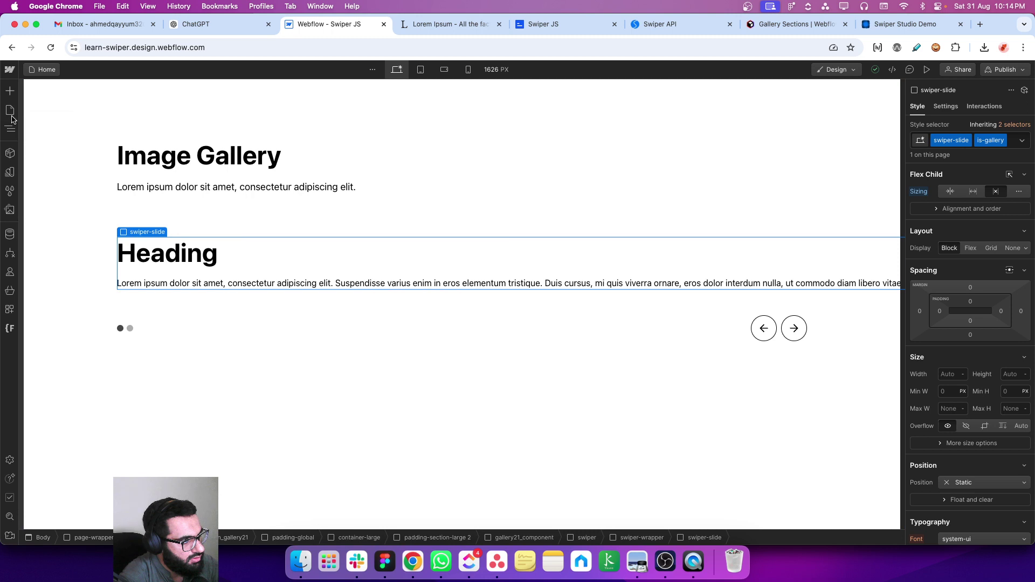
- Set the swiper slide's width to 40% and its padding to 1.5rem on all sides
left_click(950, 373)
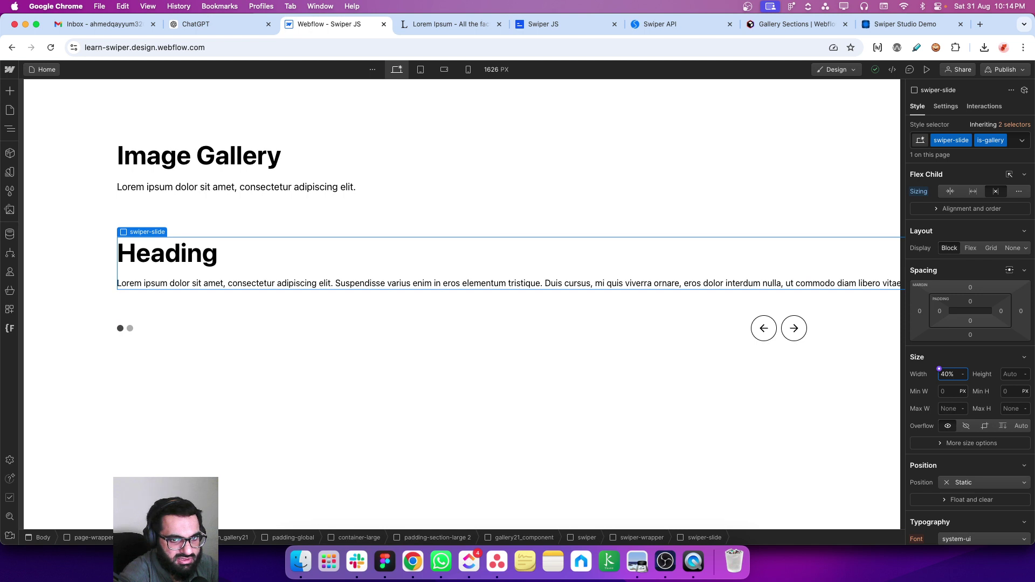
type("40%")
key("Return")
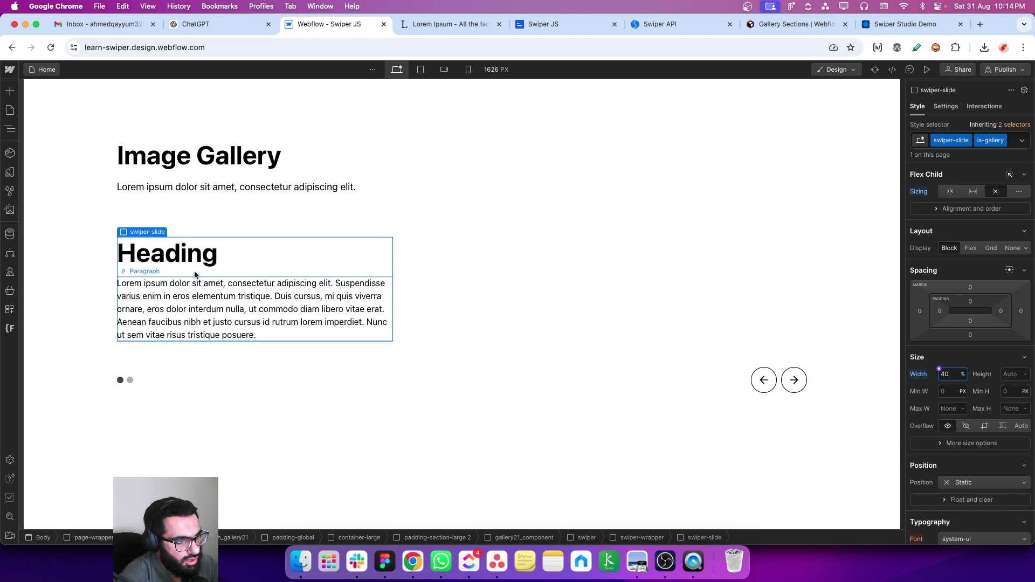
left_click_drag(970, 301, 1001, 309)
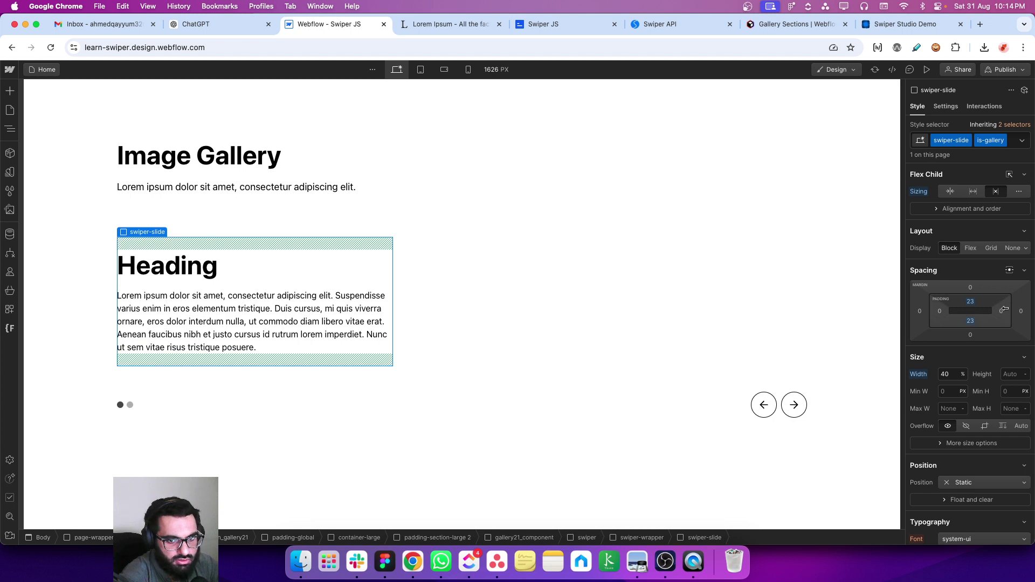
left_click(1002, 310)
type("1.5")
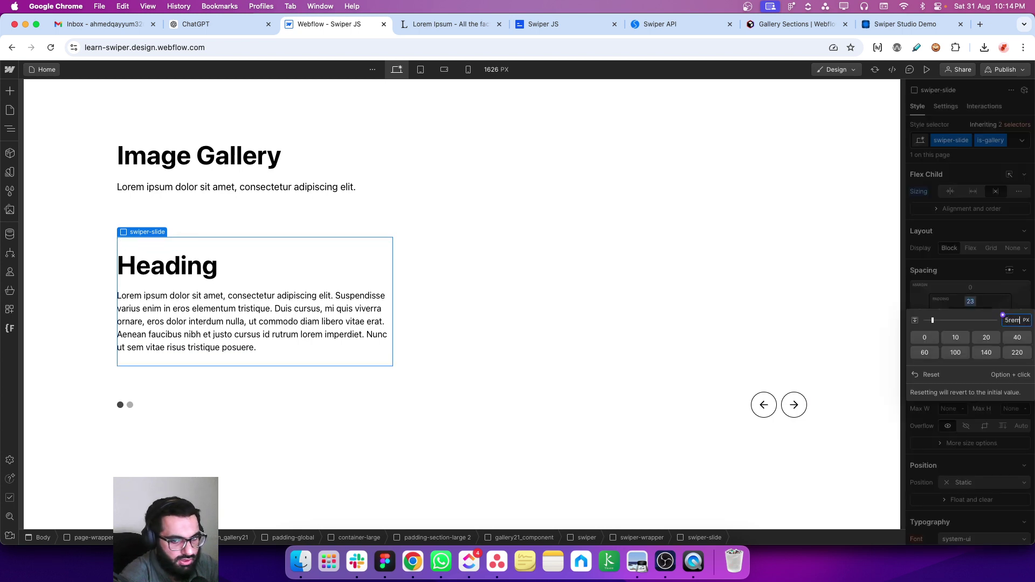
key("Return")
left_click(938, 312)
type("1.")
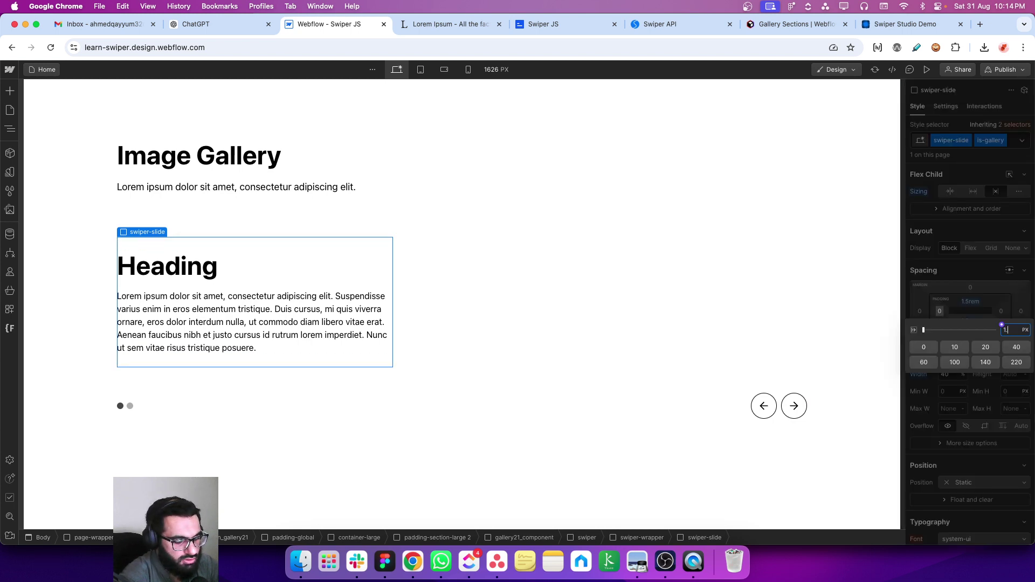
type("5r...")
key("Return")
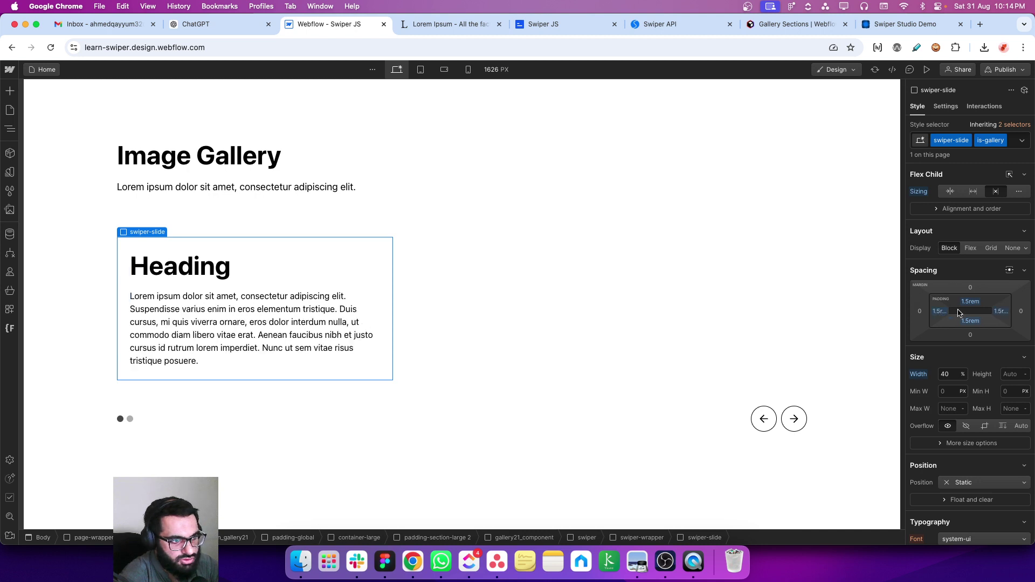
- Give the swiper slide a 1px solid border
scroll(988, 342, "down", 6)
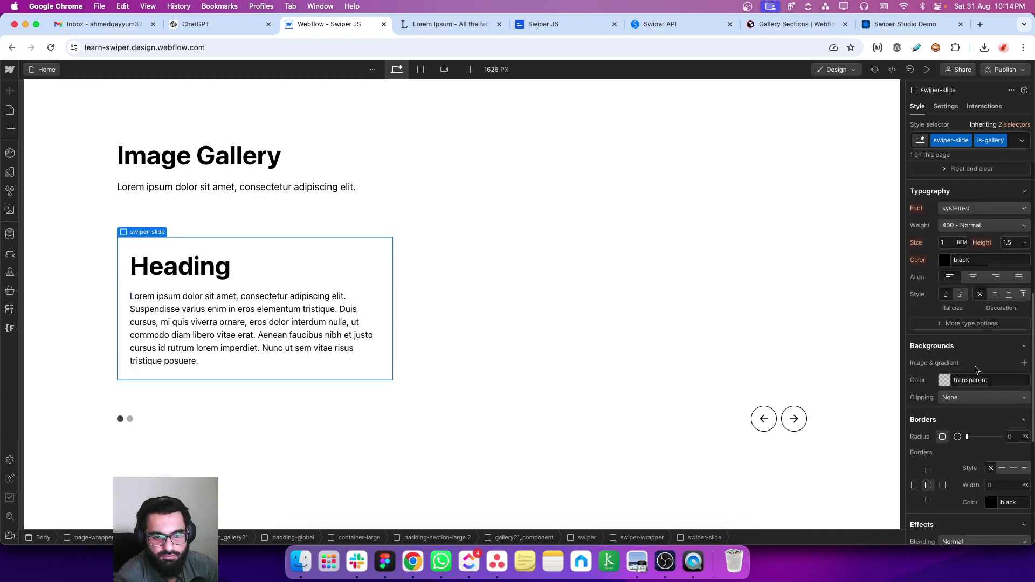
scroll(1002, 416, "down", 3)
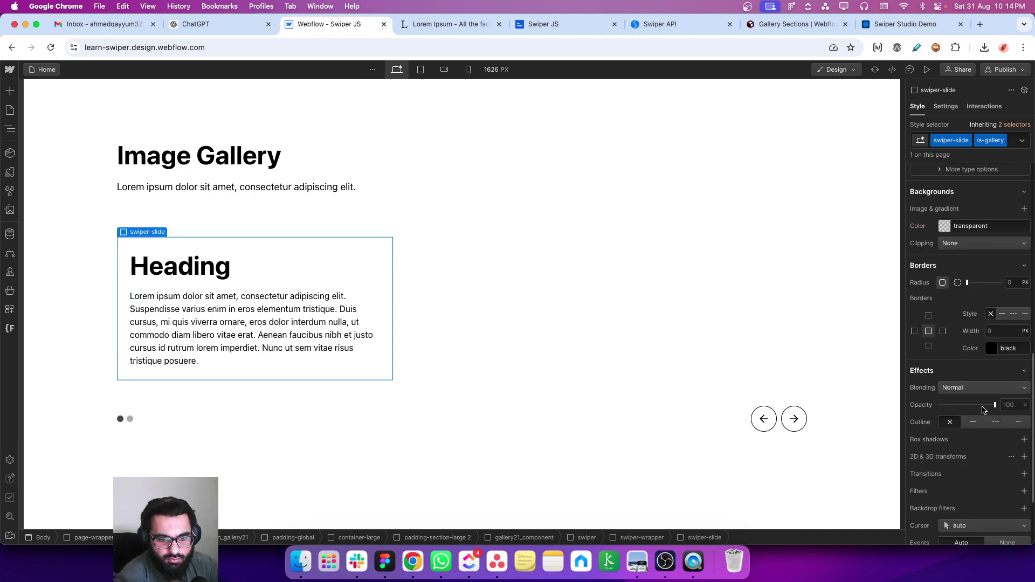
left_click(1002, 314)
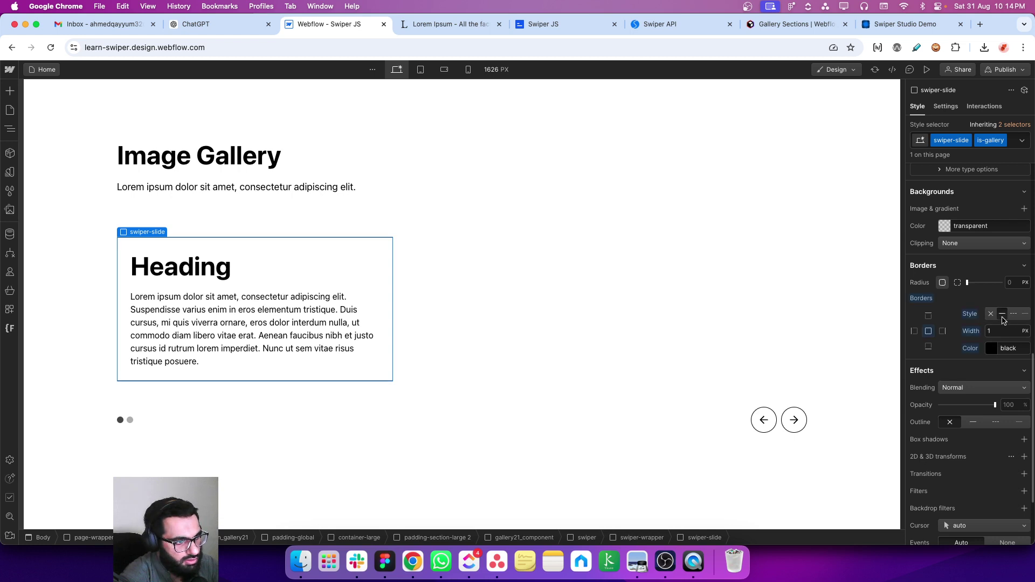
left_click(220, 161)
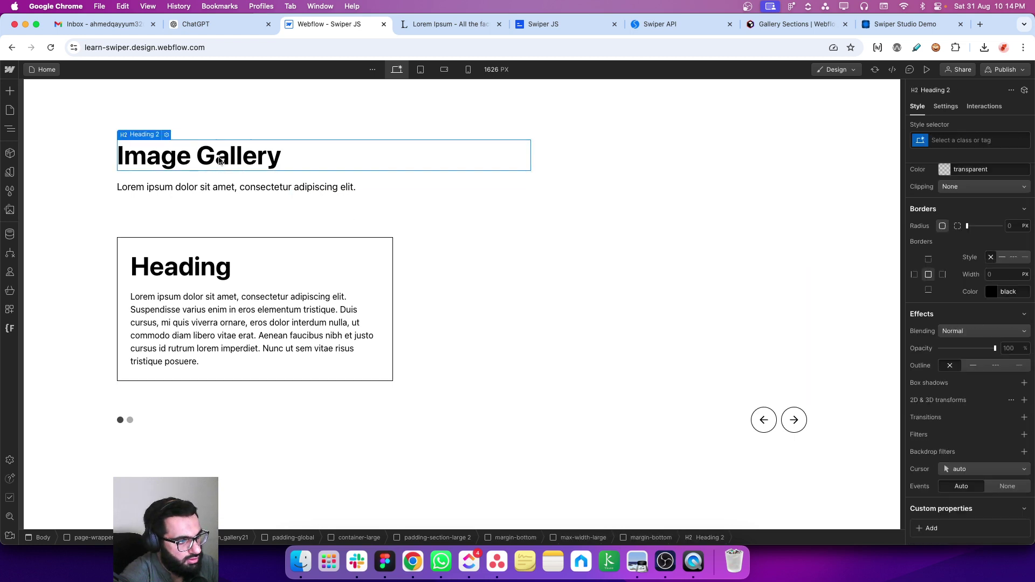
left_click(385, 259)
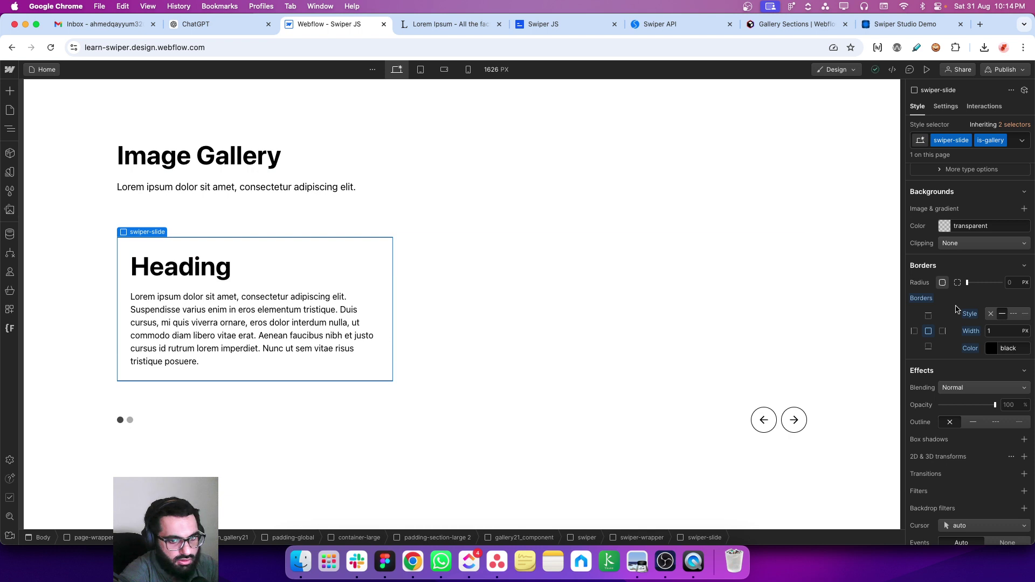
- Increase the swiper slide's padding to 2.5rem on all sides
scroll(982, 317, "up", 10)
left_click(976, 301)
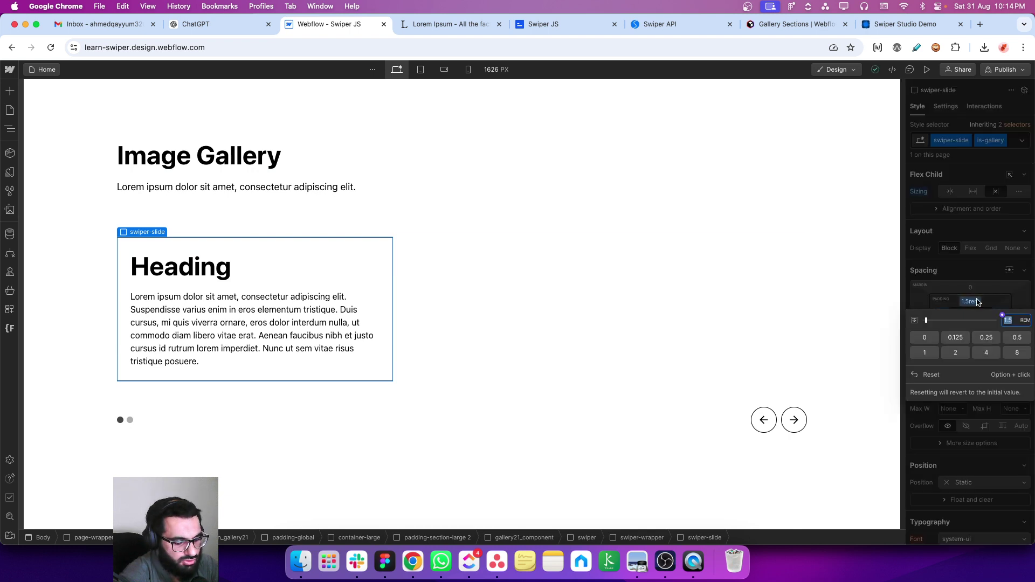
type("2.5")
key("Return")
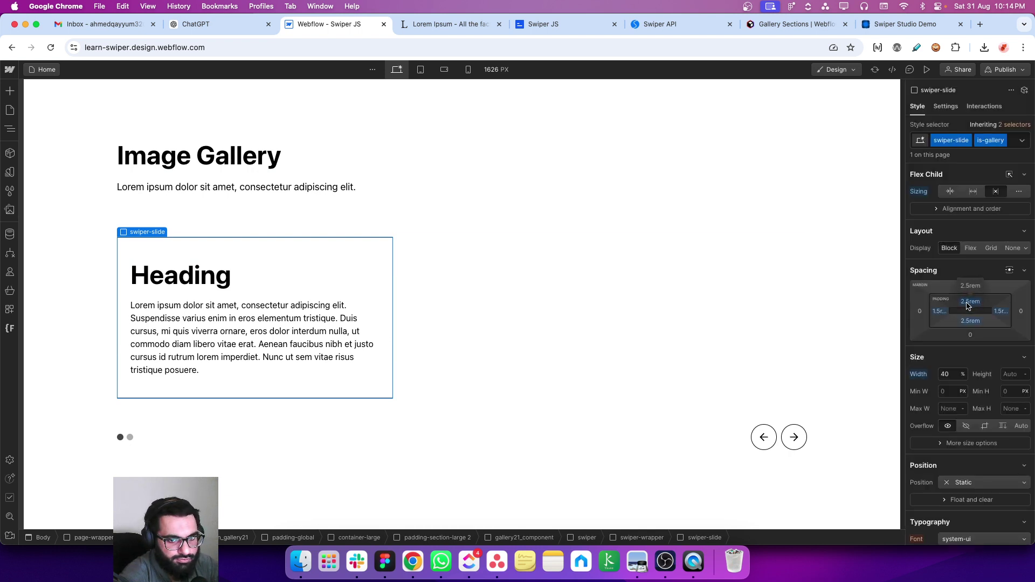
left_click(968, 302)
type("2.")
type("5rem")
key("Return")
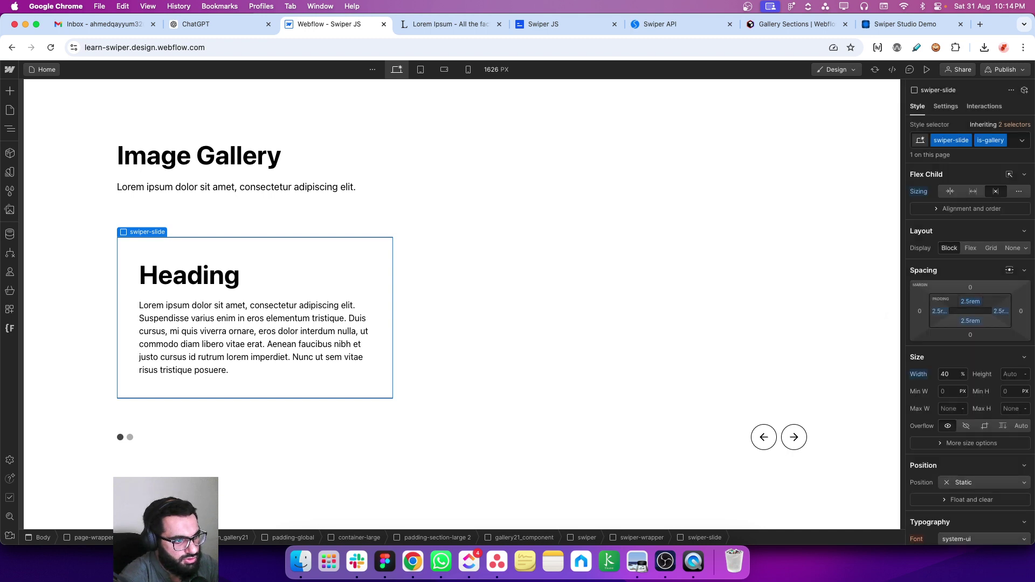
left_click(232, 161)
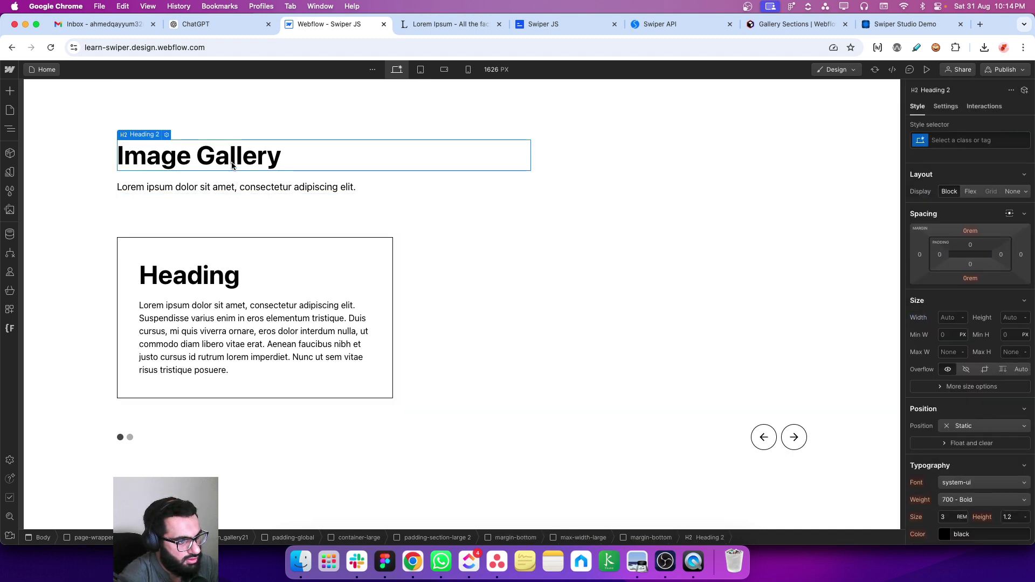
- Add a Collection List to gallery21_component, place it above the swiper, and expand its Collection Item
left_click(369, 250)
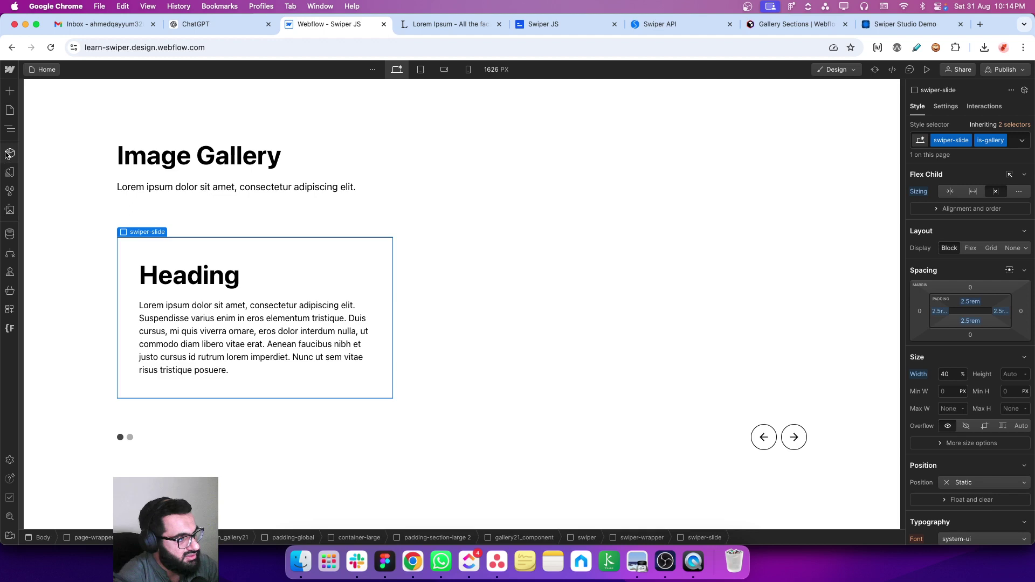
left_click(9, 129)
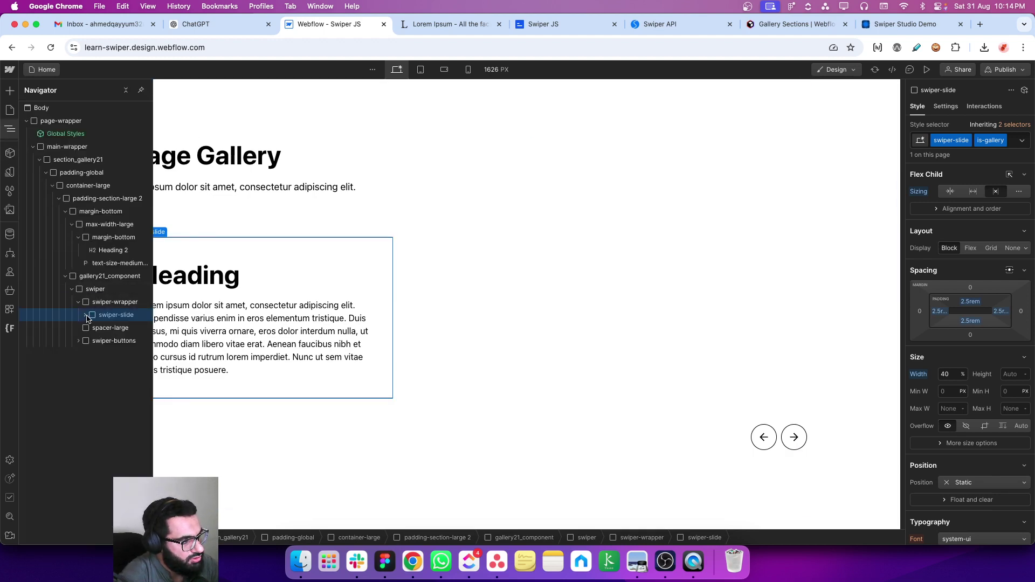
left_click(71, 289)
left_click(96, 277)
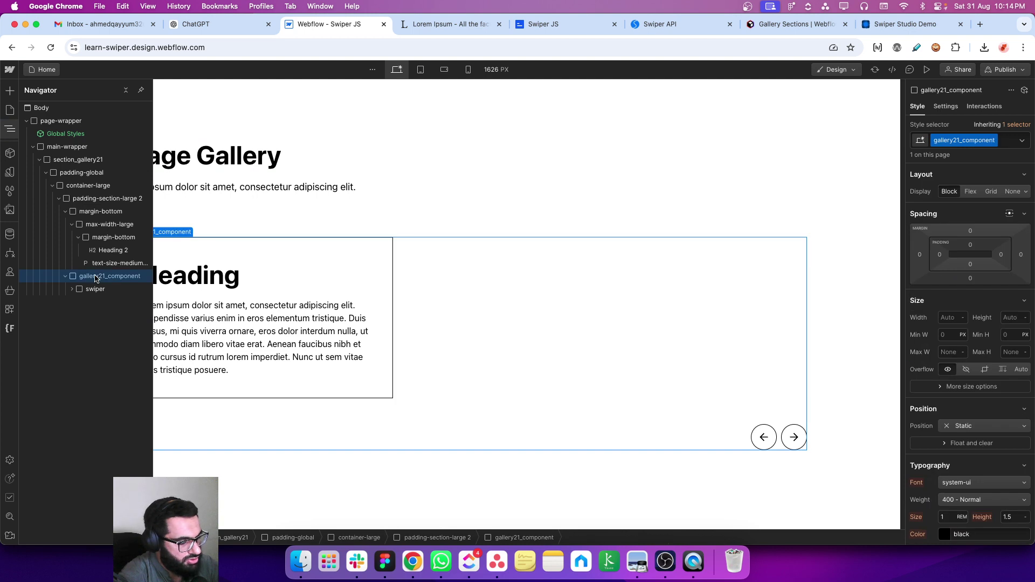
key("super+k")
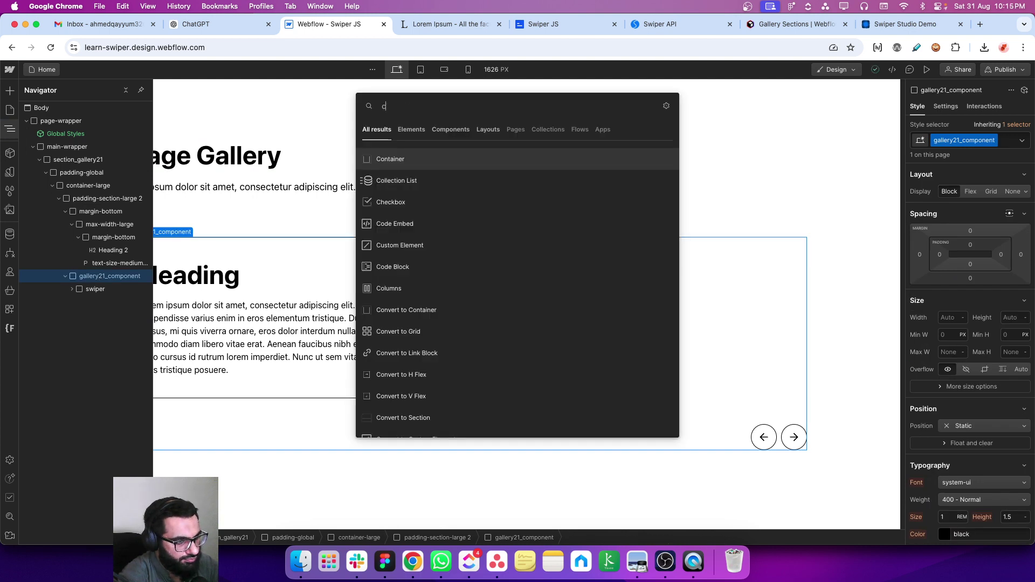
type("collec")
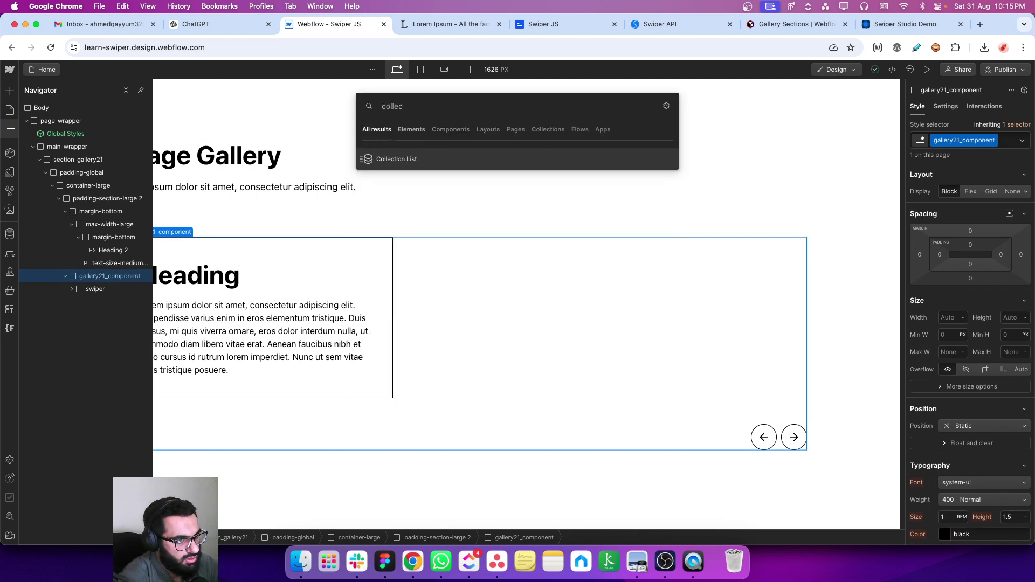
key("Return")
left_click_drag(86, 302, 84, 293)
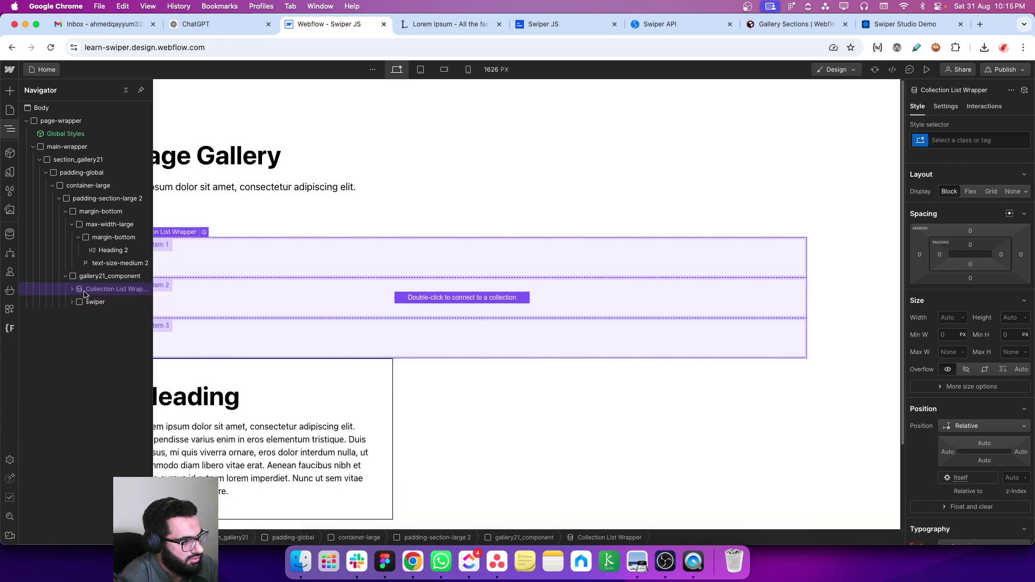
left_click(72, 289)
left_click(71, 328)
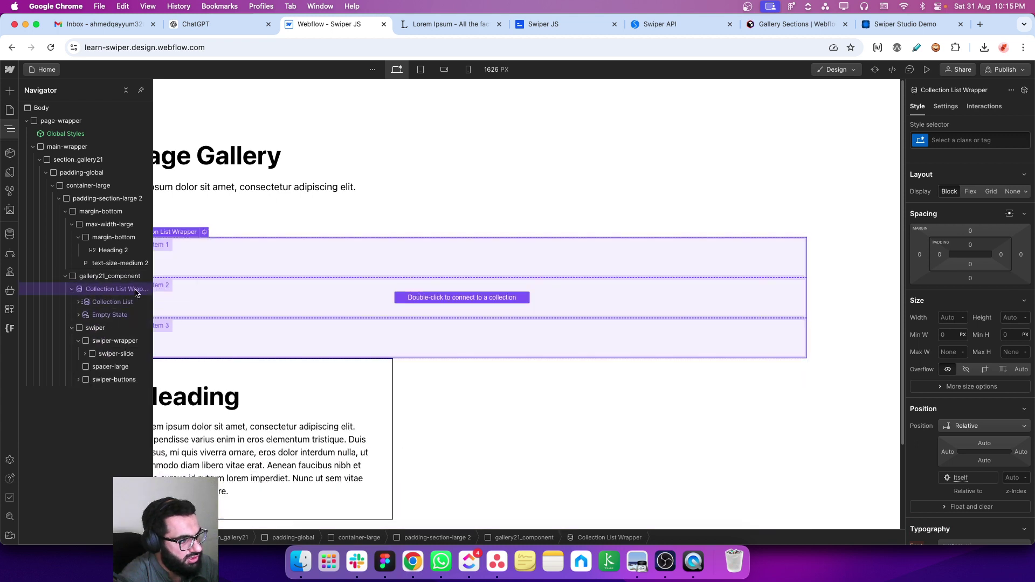
left_click(79, 303)
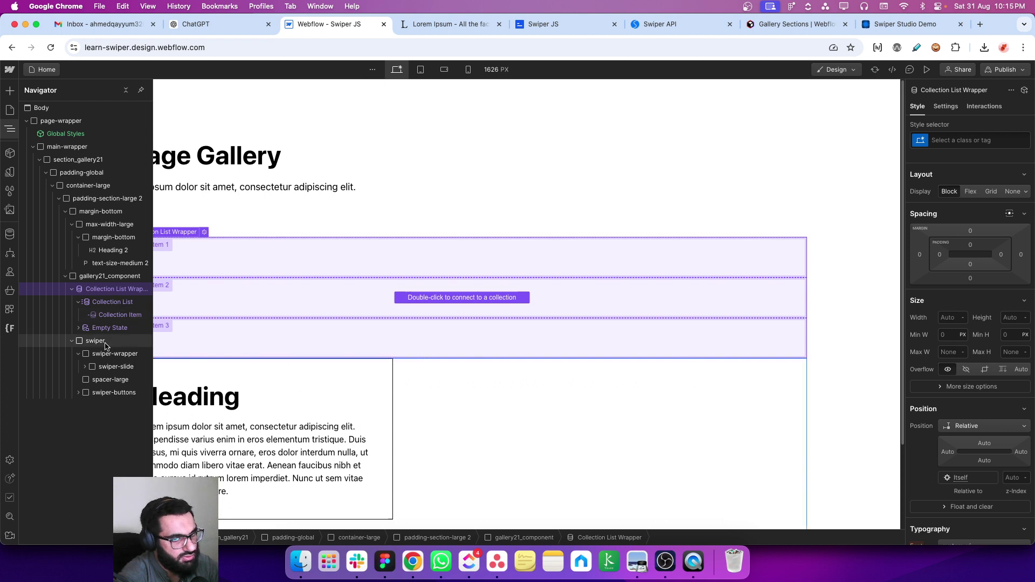
- Give the Collection List Wrapper the swiper class with an is-gallery combo class
left_click(965, 140)
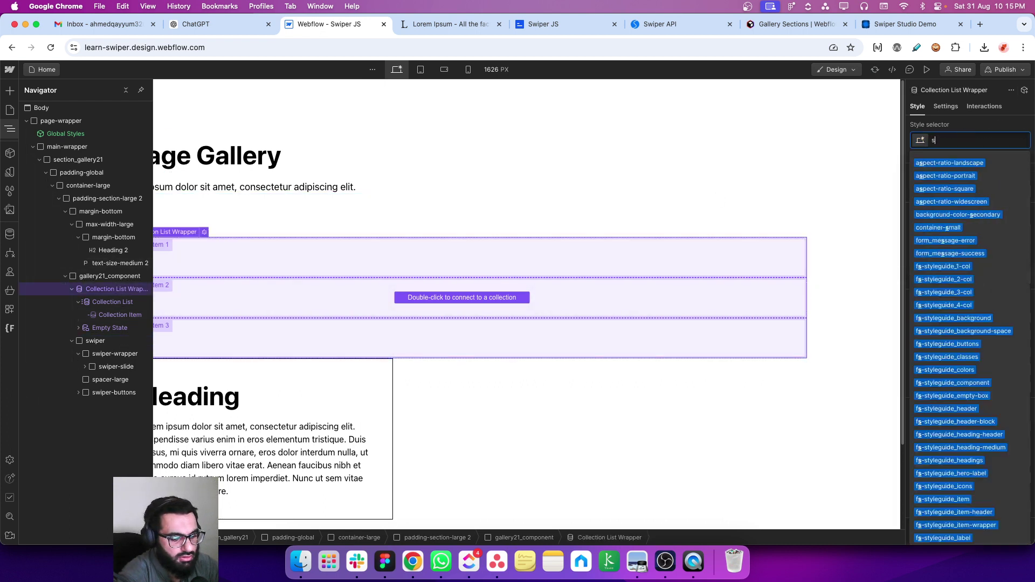
type("swiper")
key("Return")
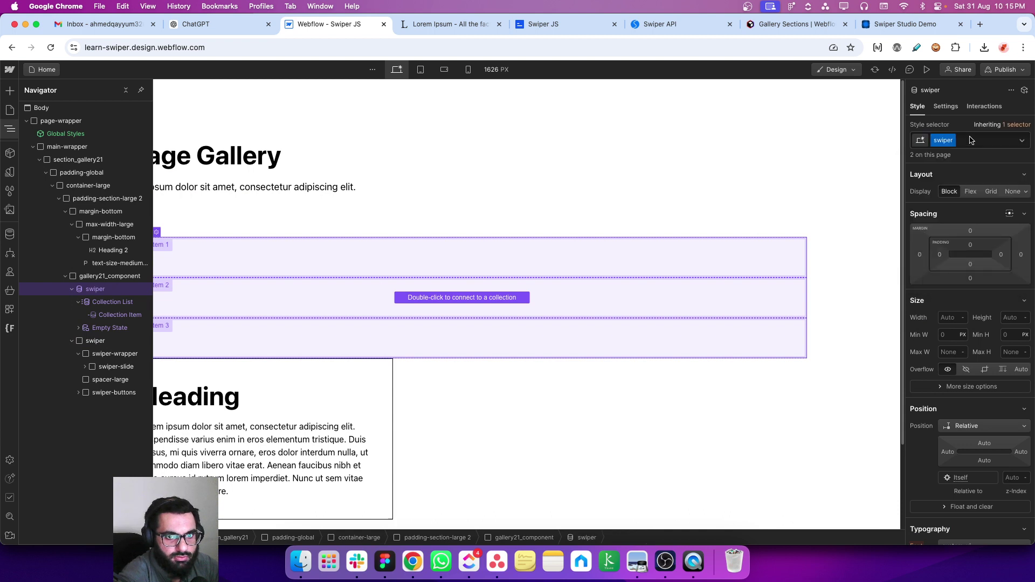
left_click(970, 140)
type("is-gallery")
key("Return")
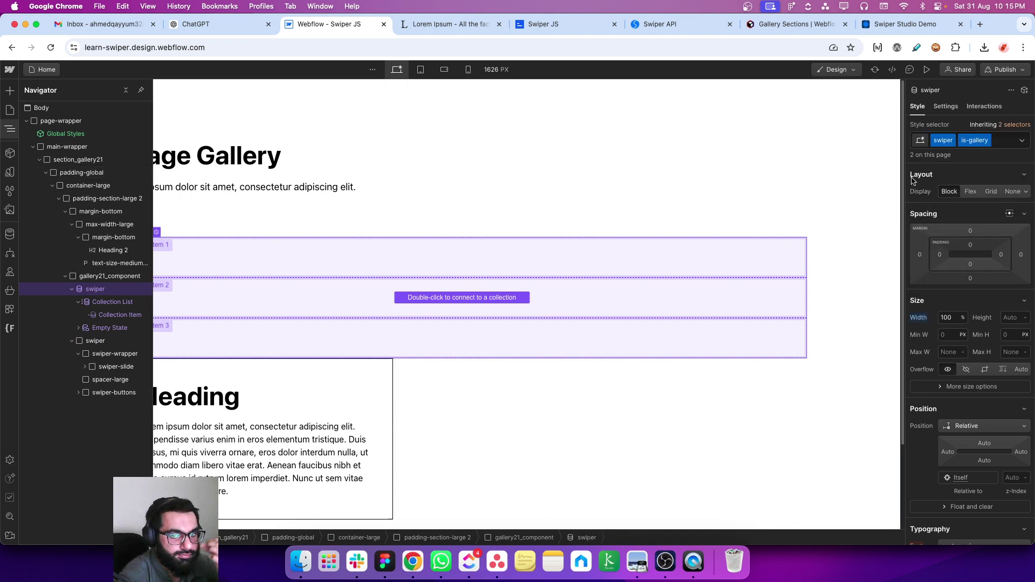
- Assign the existing swiper-wrapper class to the Collection List
left_click(108, 302)
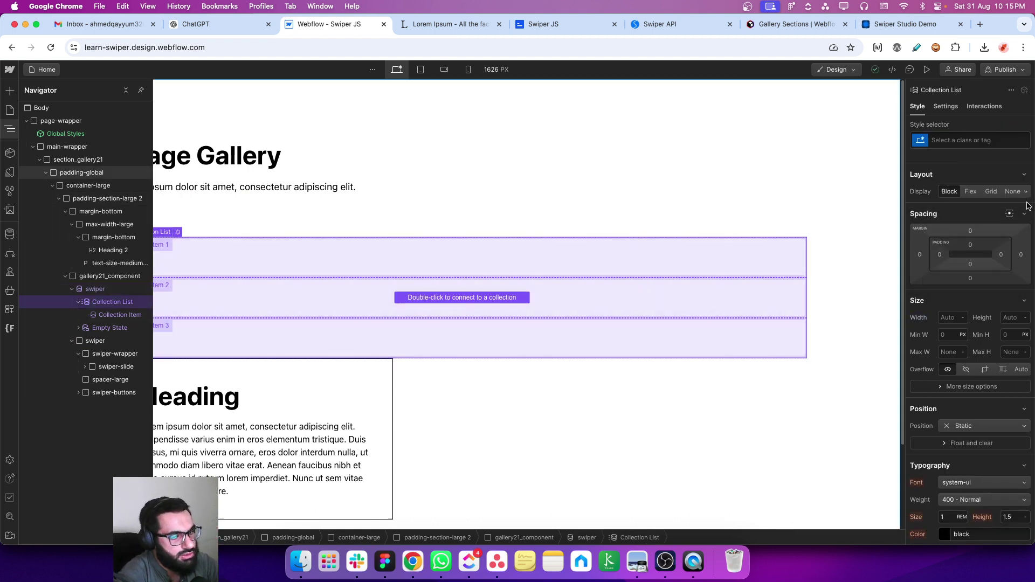
left_click(962, 140)
type("swiperwrap")
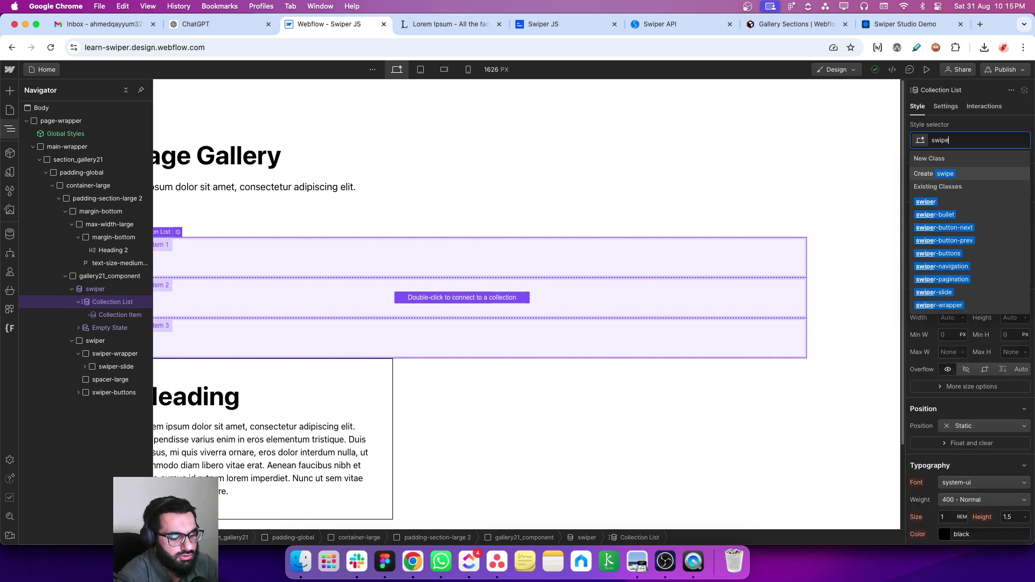
left_click(949, 201)
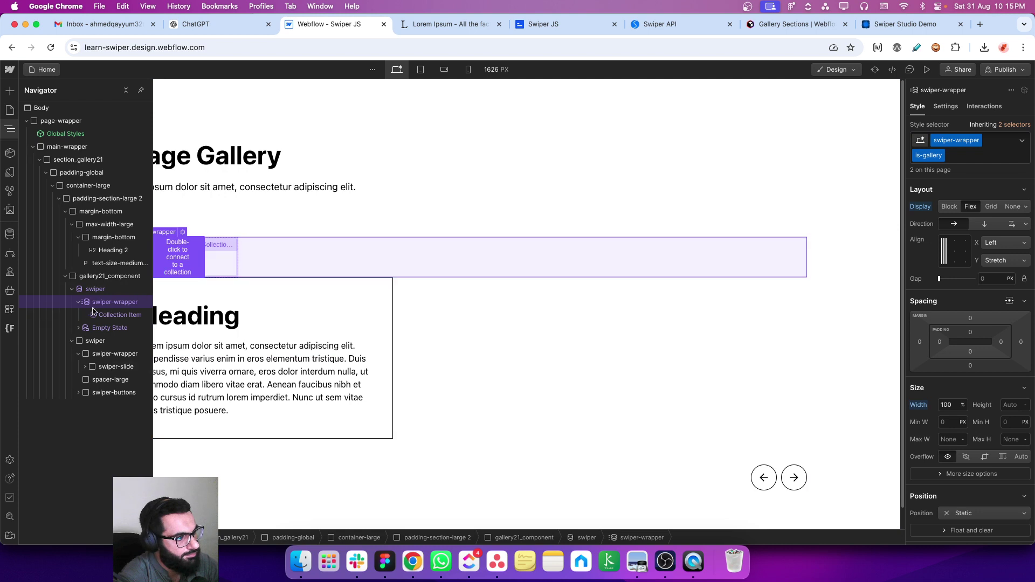
- Give the Collection Item the swiper-slide class plus the is-gallery combo class
left_click(108, 314)
left_click(981, 141)
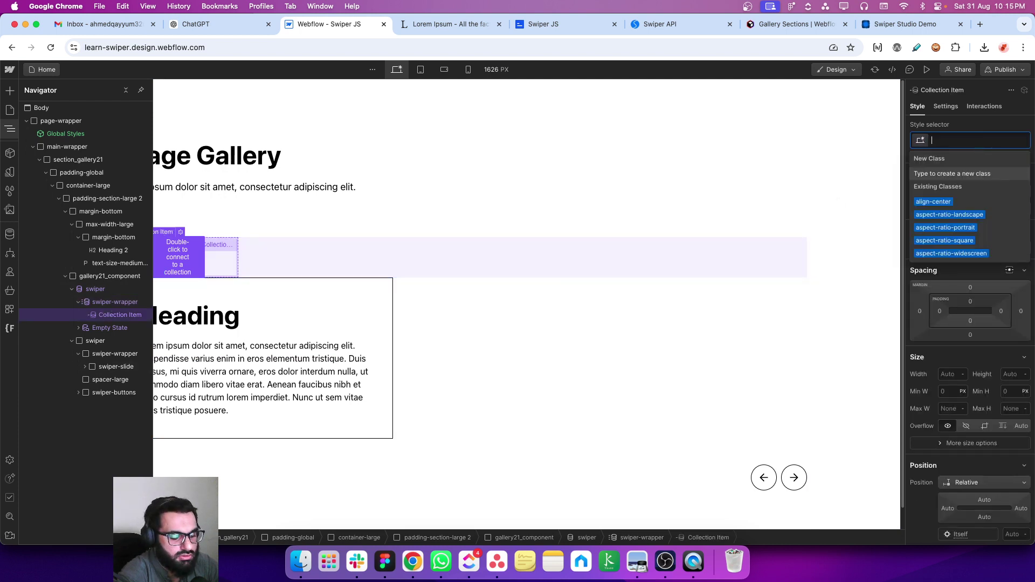
type("swiperslide")
key("Return")
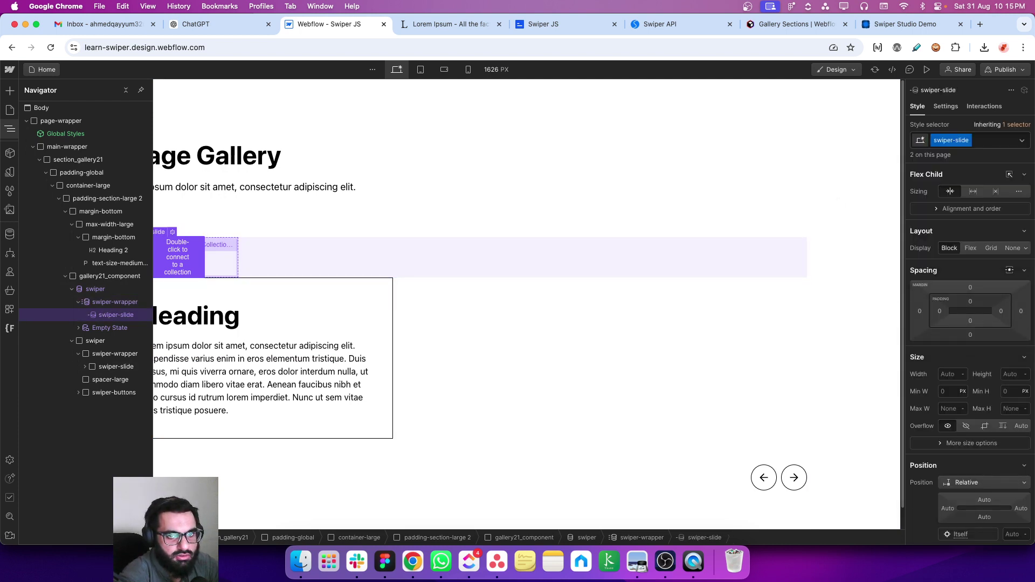
key("Escape")
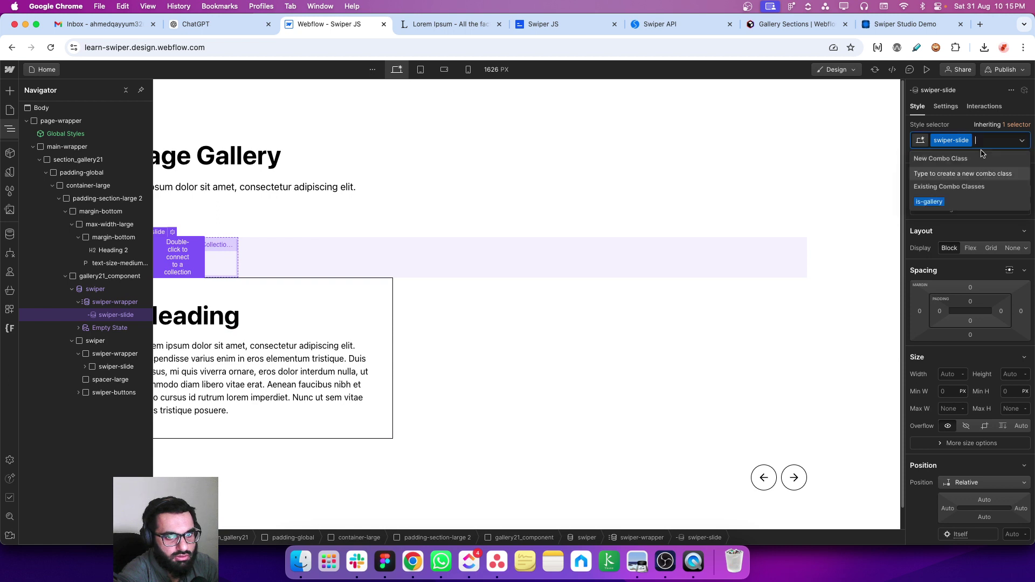
left_click(986, 200)
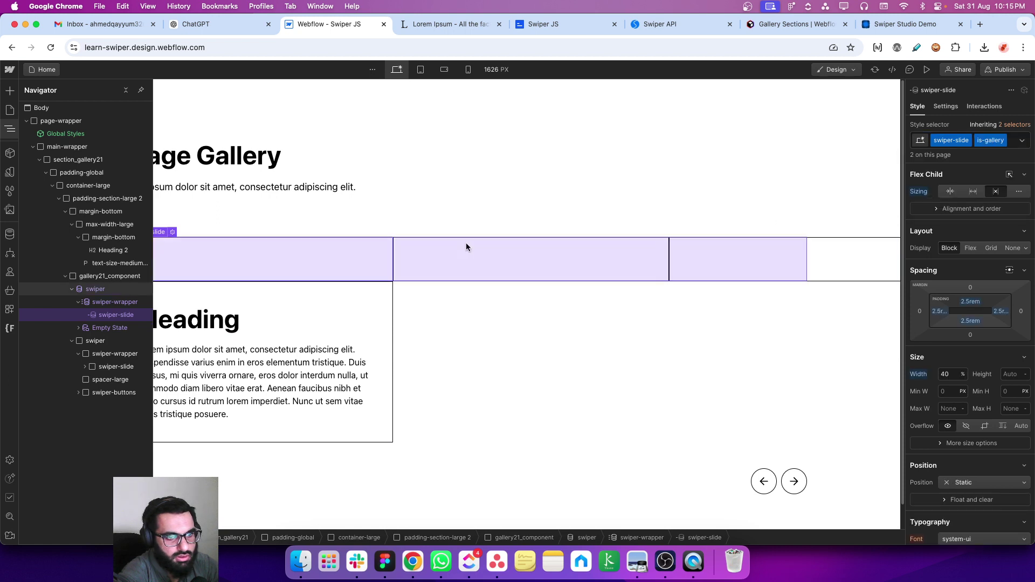
left_click(85, 367)
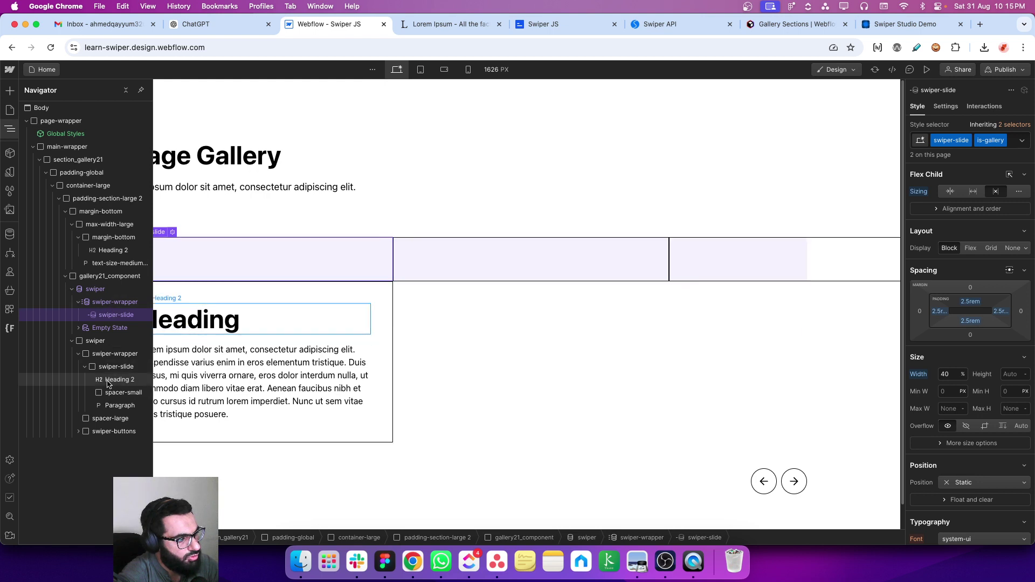
- Connect the CMS swiper-wrapper list to the Slides collection
left_click(114, 306)
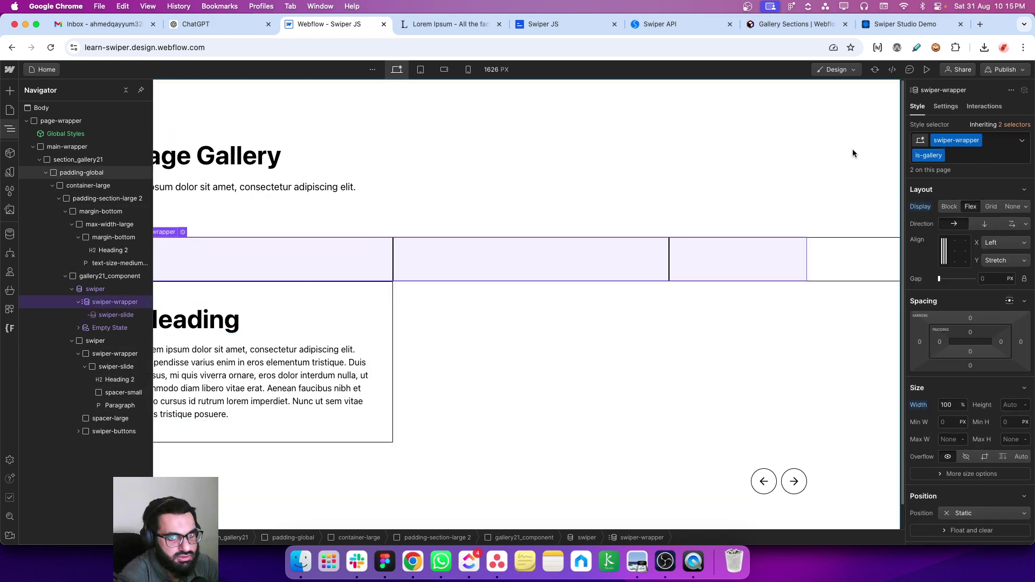
left_click(948, 109)
left_click(970, 246)
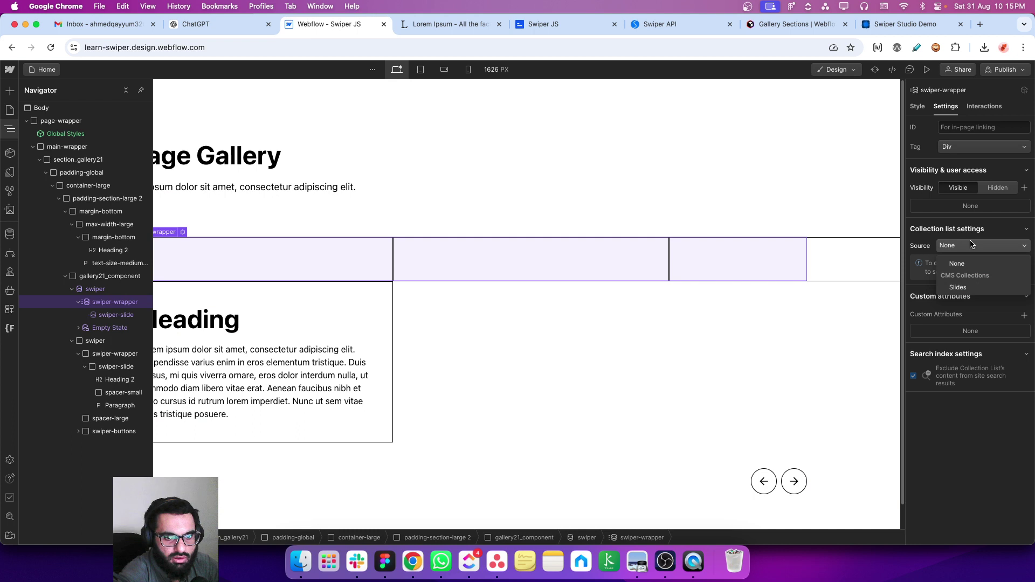
left_click(968, 285)
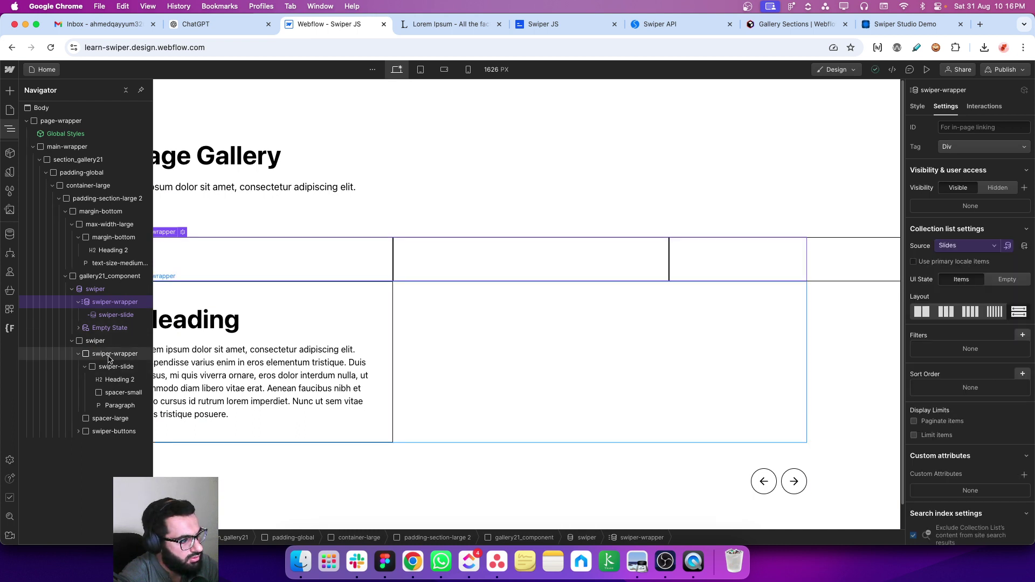
- Move Heading 2, spacer-small and Paragraph into the CMS slide, and spacer-large below it
left_click_drag(108, 380, 109, 318)
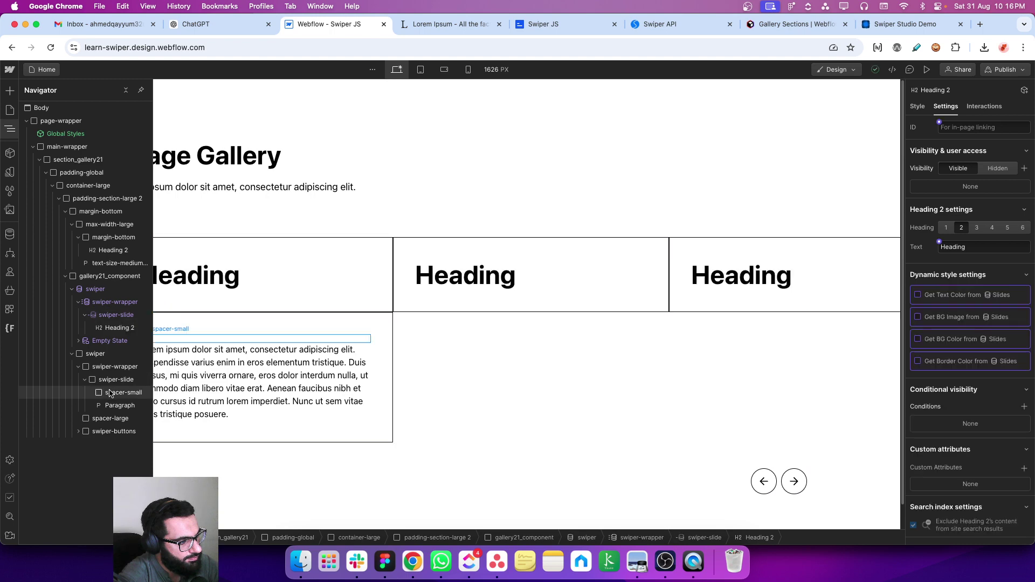
left_click_drag(110, 392, 118, 340)
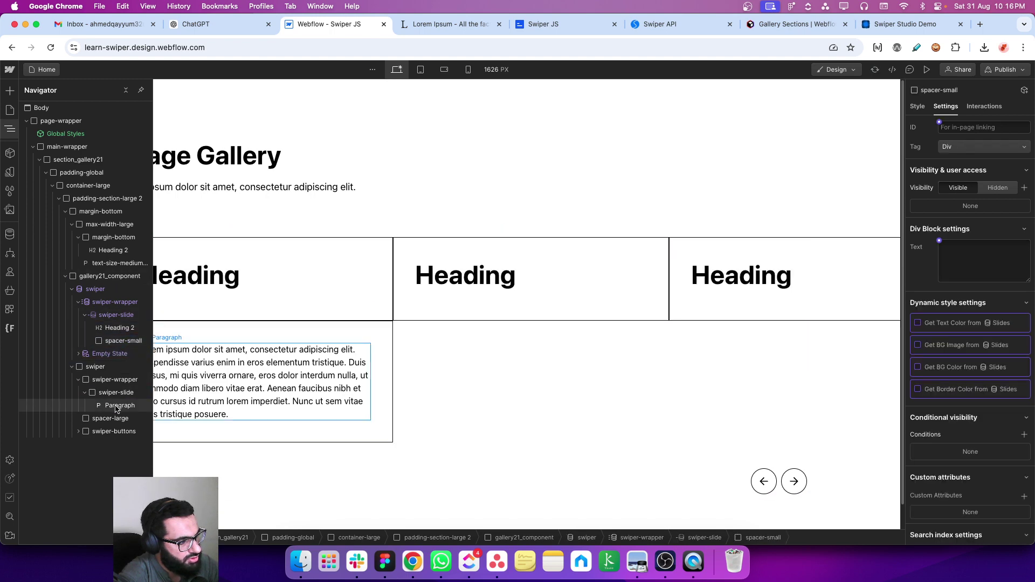
left_click_drag(120, 405, 119, 352)
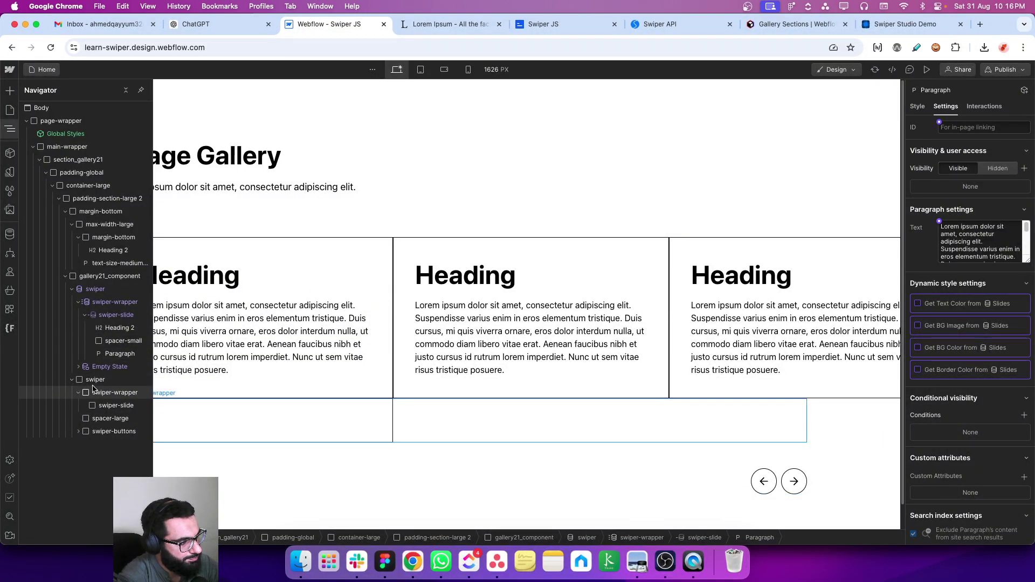
left_click(73, 290)
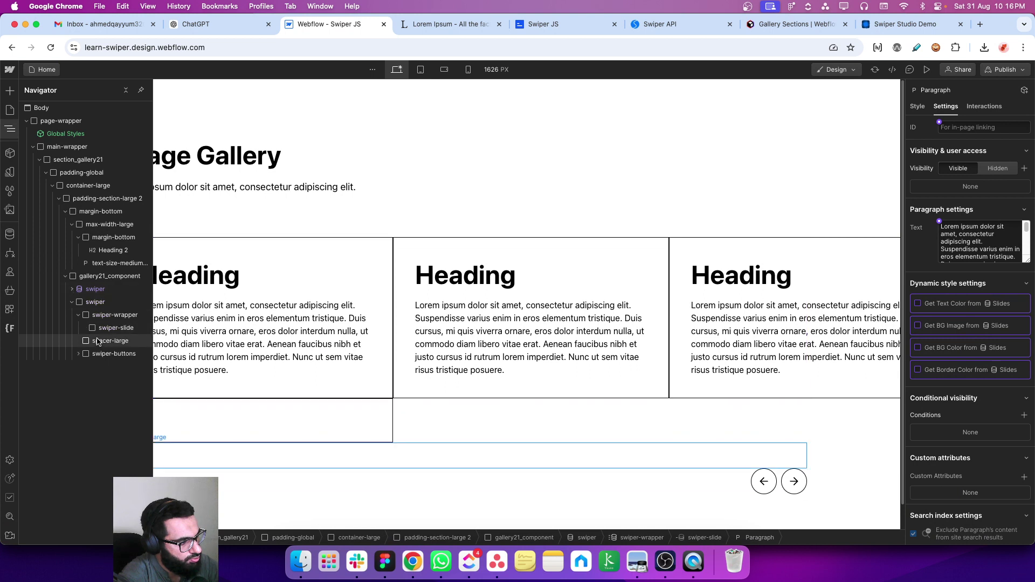
left_click_drag(97, 340, 110, 317)
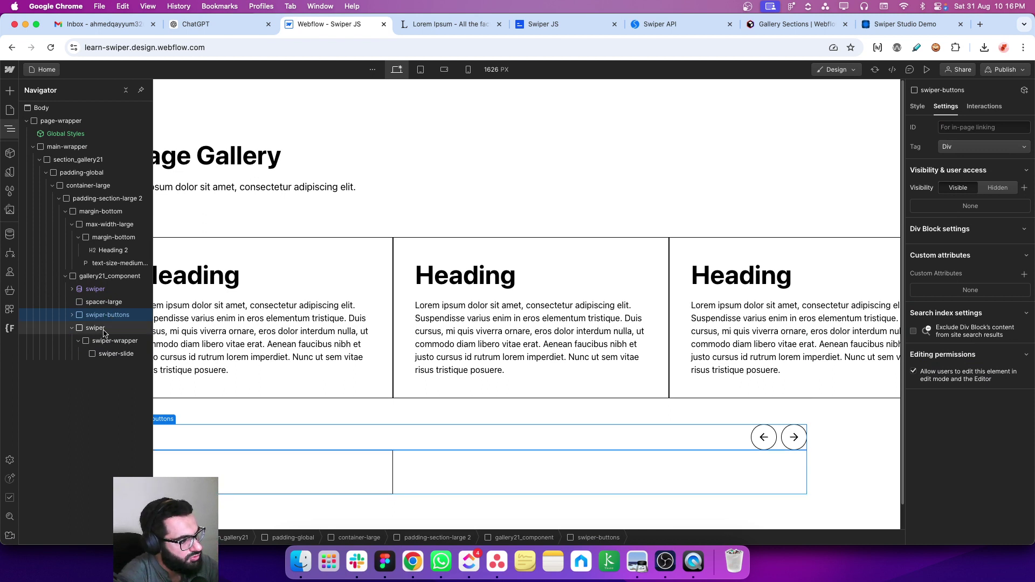
- Delete the old static swiper
left_click(72, 327)
left_click(88, 329)
key("BackSpace")
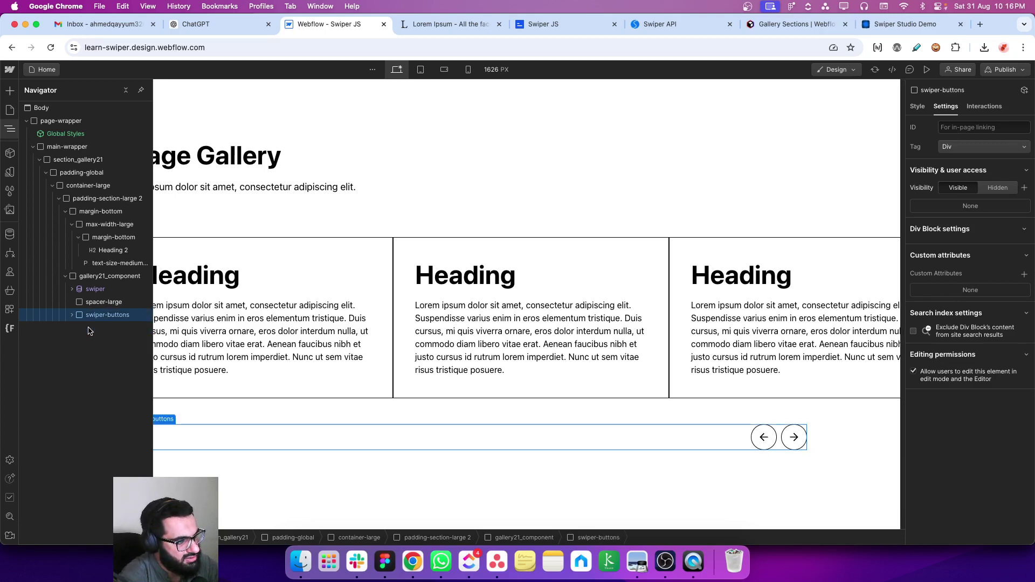
- Bind the slide heading to the Name field and the paragraph to the Brief field
left_click(226, 284)
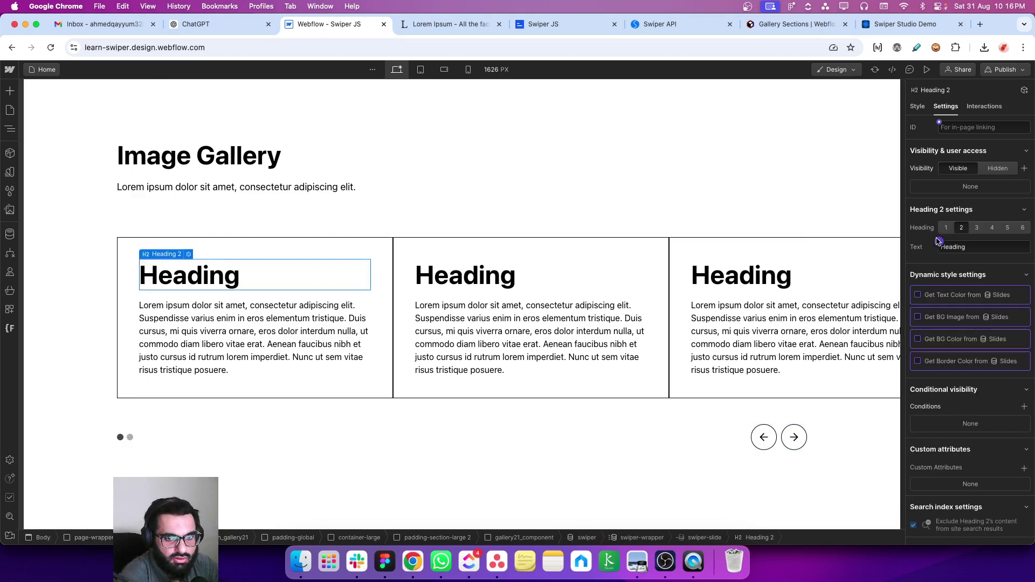
left_click(938, 241)
left_click(941, 280)
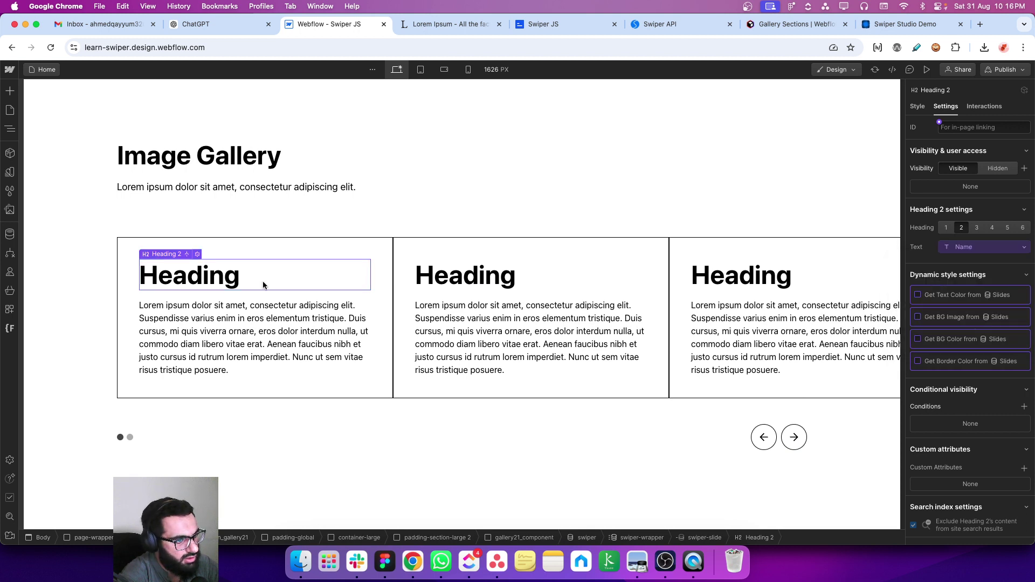
left_click(311, 330)
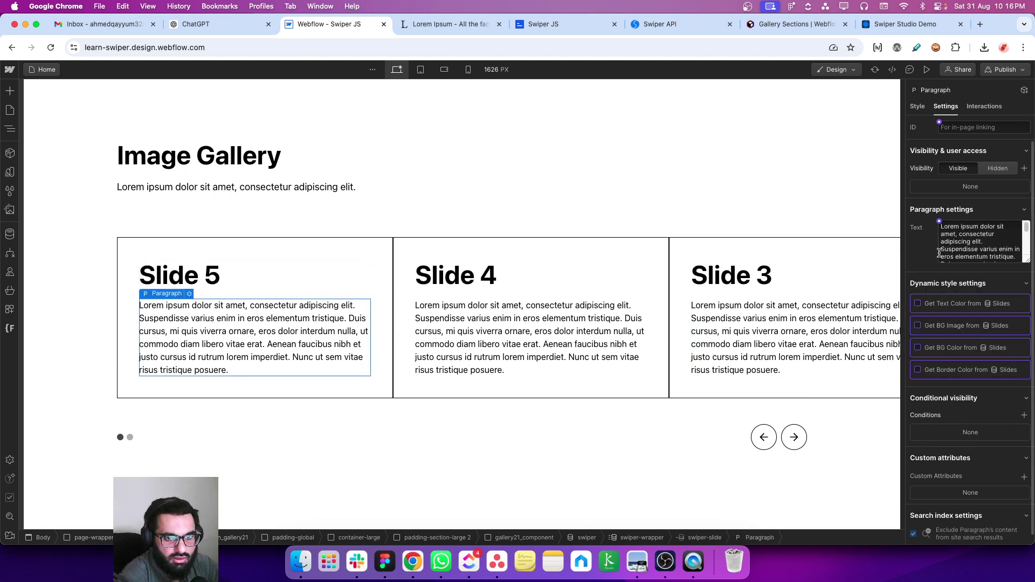
left_click(939, 222)
left_click(943, 276)
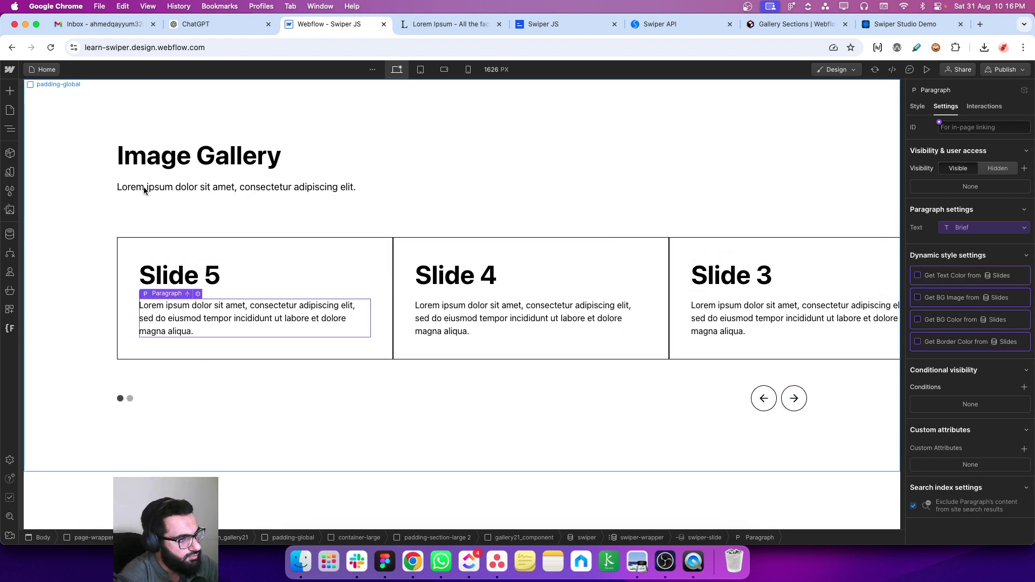
left_click(381, 273)
left_click(10, 128)
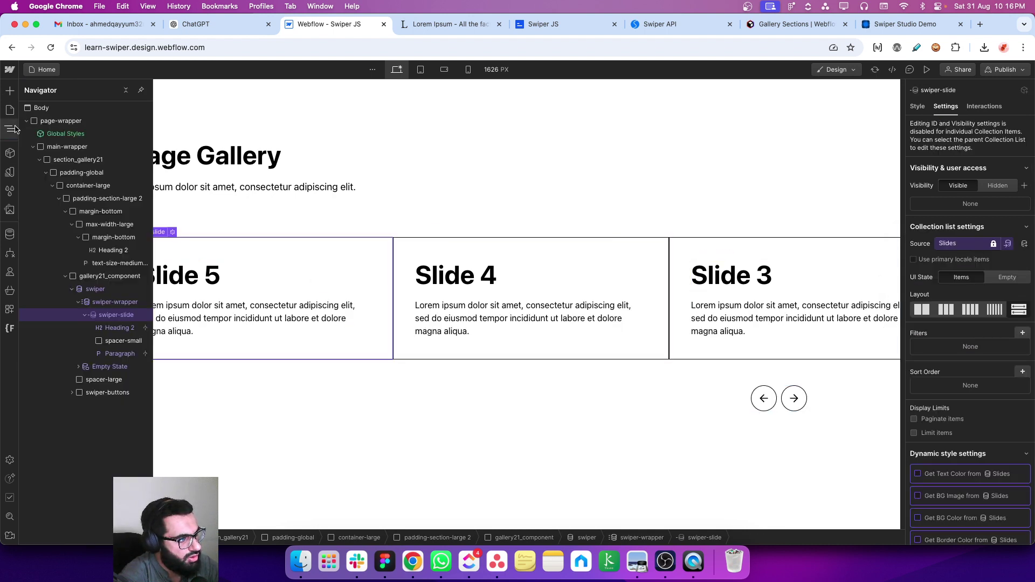
left_click(90, 301)
- Sort the swiper-wrapper list by Created On, oldest to newest
left_click(1023, 374)
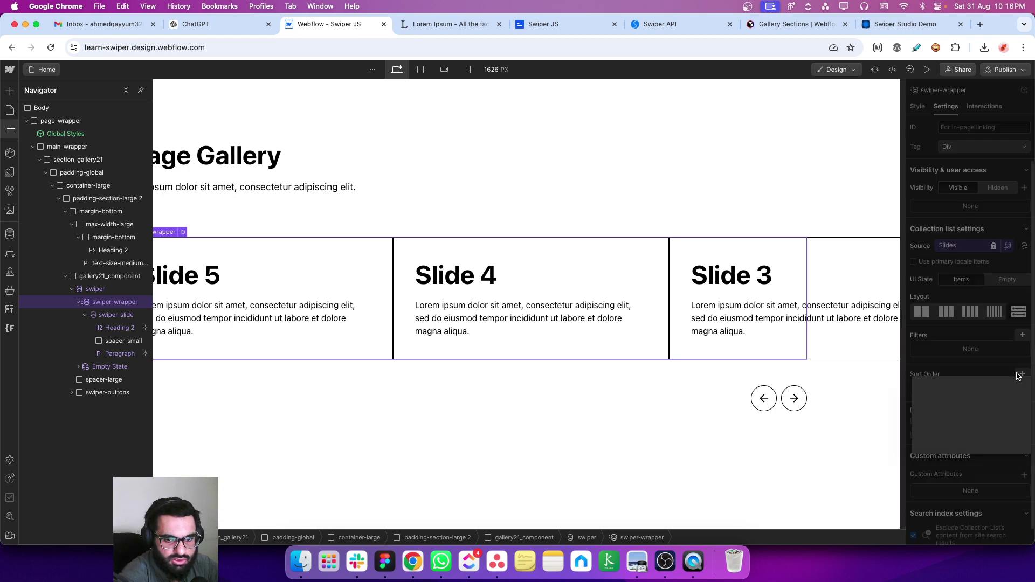
left_click(947, 414)
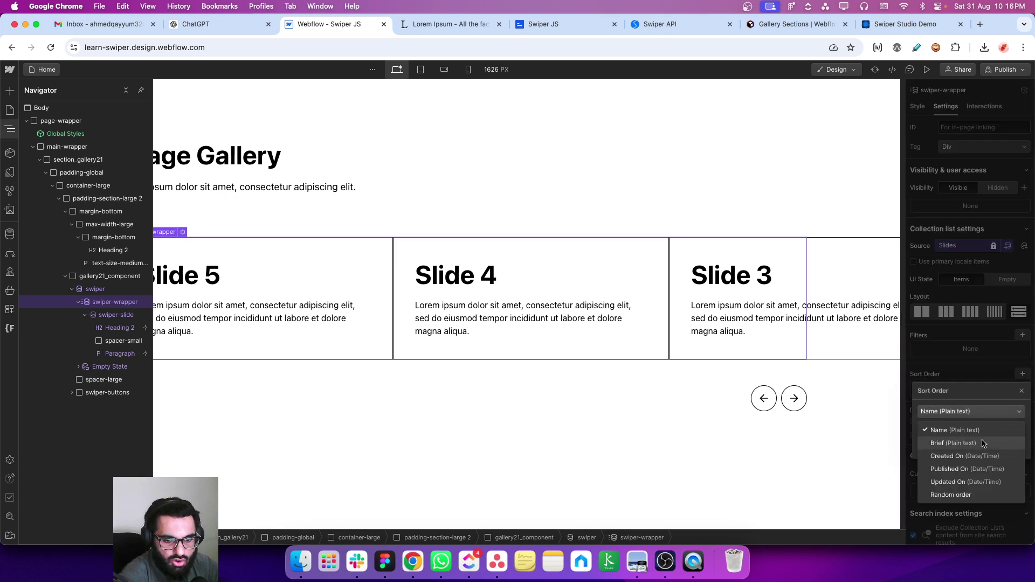
left_click(965, 455)
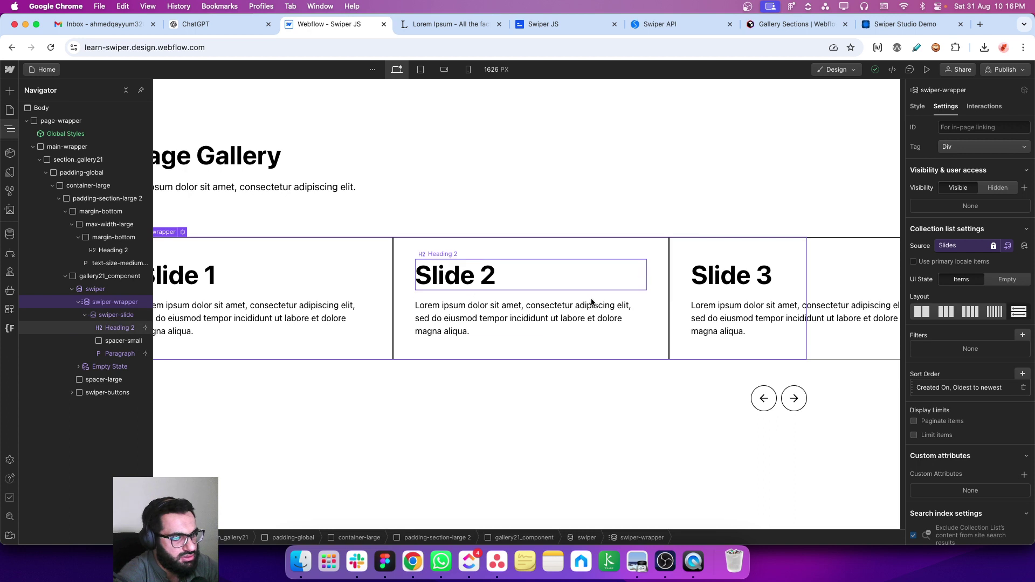
- Reset the swiper-slide width to Auto and check the canvas
left_click(86, 315)
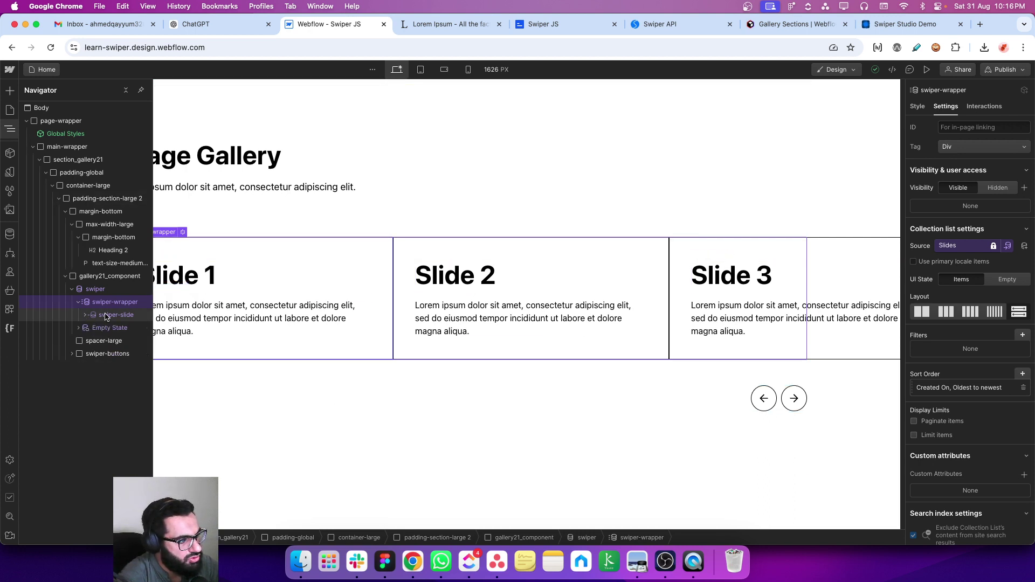
left_click(917, 106)
left_click(918, 374)
left_click(931, 392)
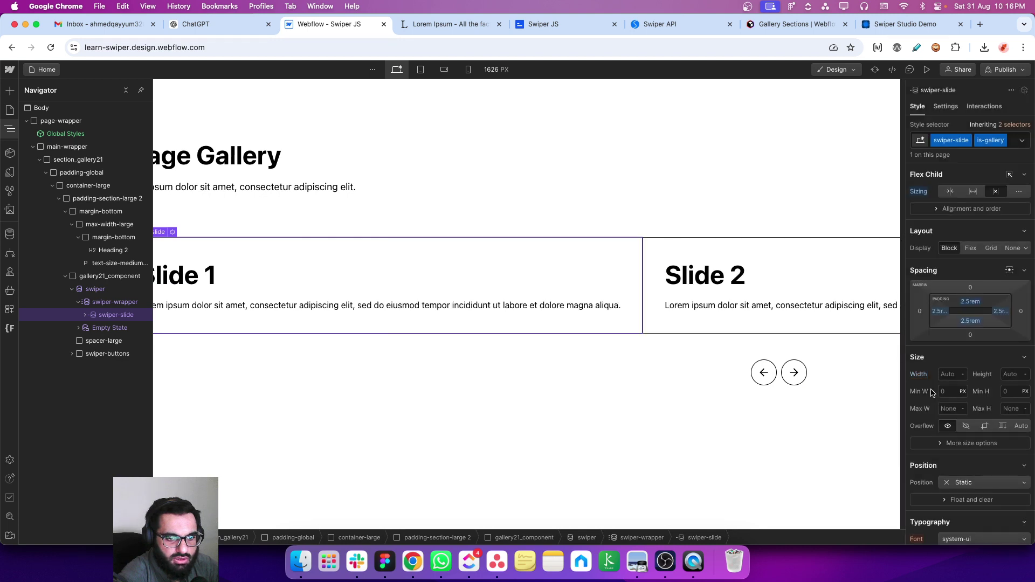
left_click(11, 131)
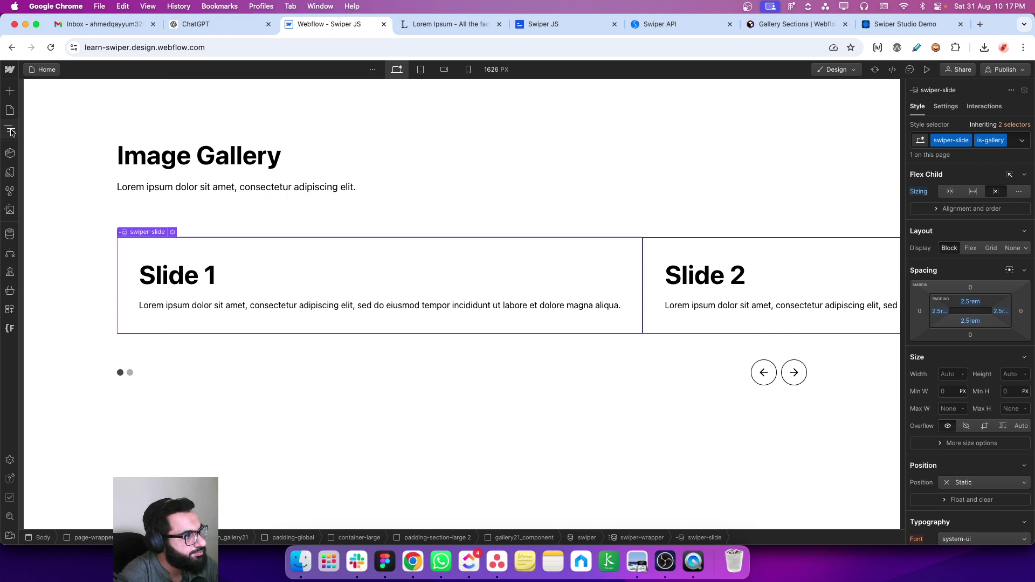
left_click(11, 131)
left_click(11, 131)
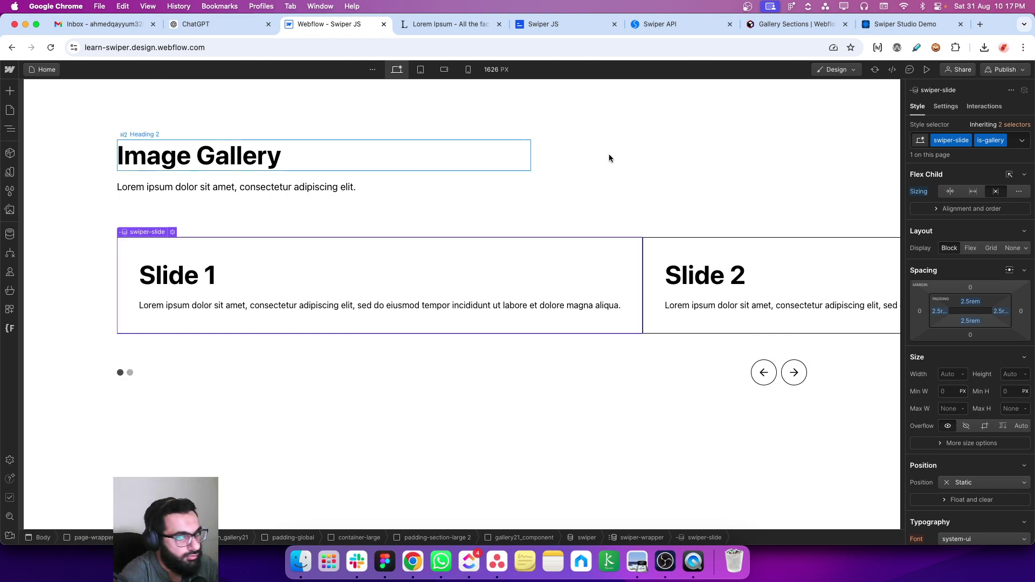
- Publish the site to the staging domain and reload the published page in the Swiper JS tab
left_click(1004, 70)
left_click(980, 225)
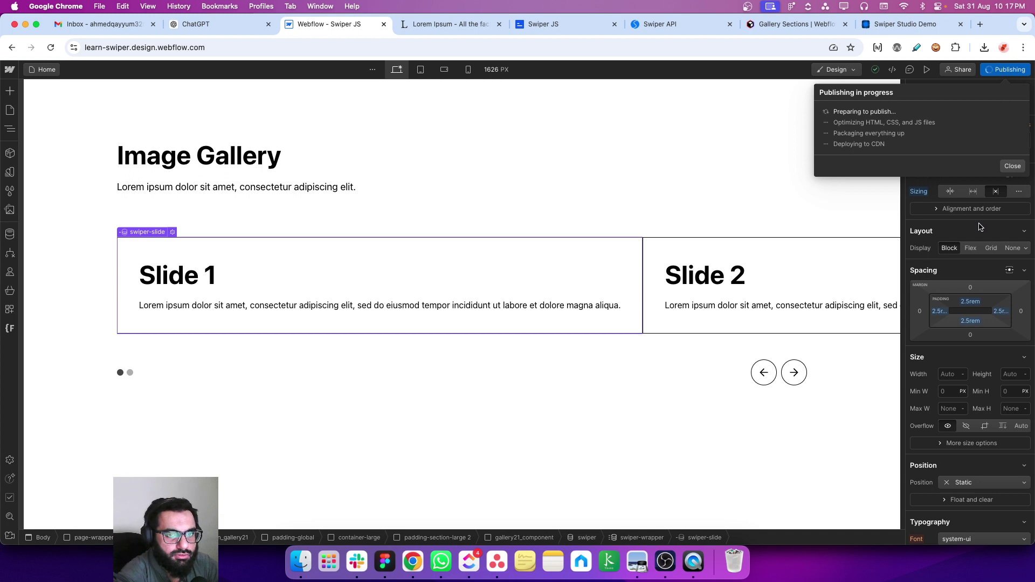
left_click(569, 22)
left_click(50, 48)
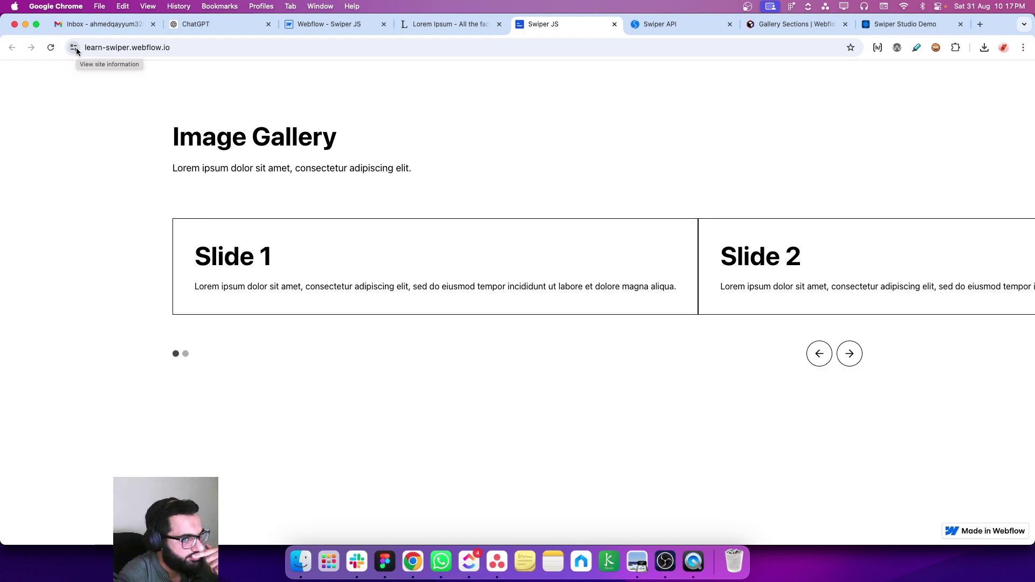
- Check the published Slide 1 and Slide 2, move its tab beside the designer, and close the publish panel
left_click(463, 24)
left_click_drag(537, 28, 465, 30)
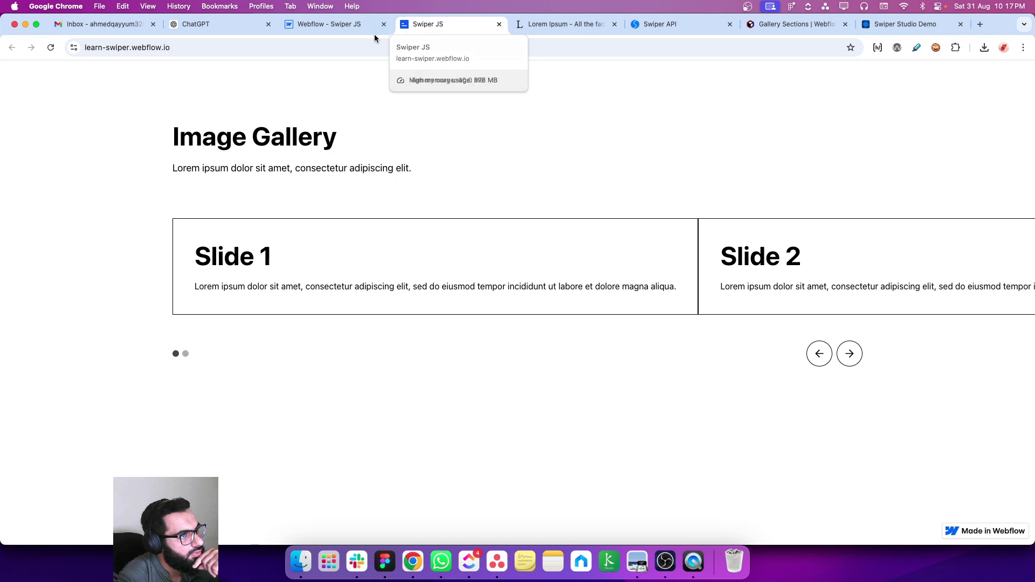
left_click(350, 24)
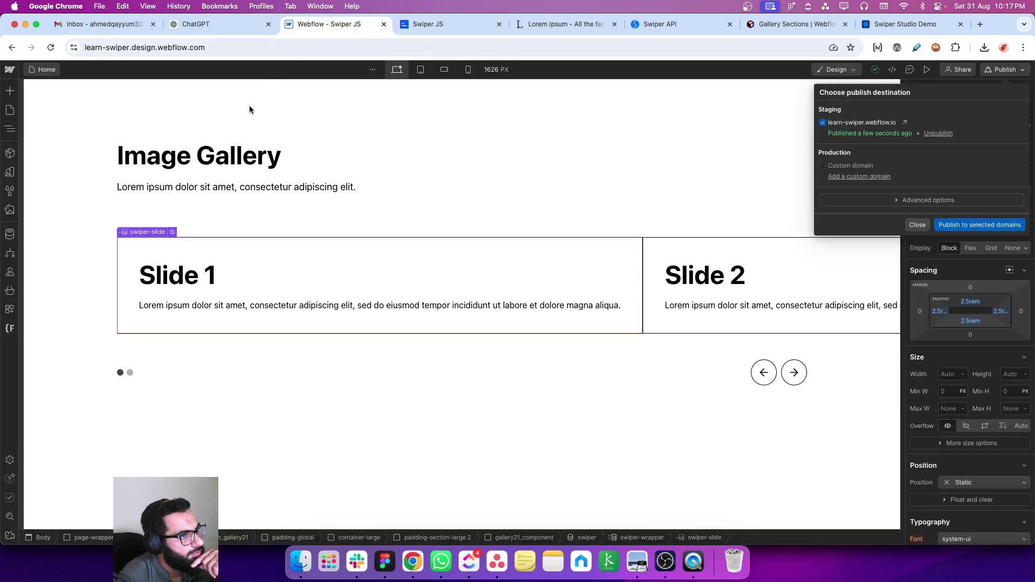
left_click(918, 225)
left_click(9, 125)
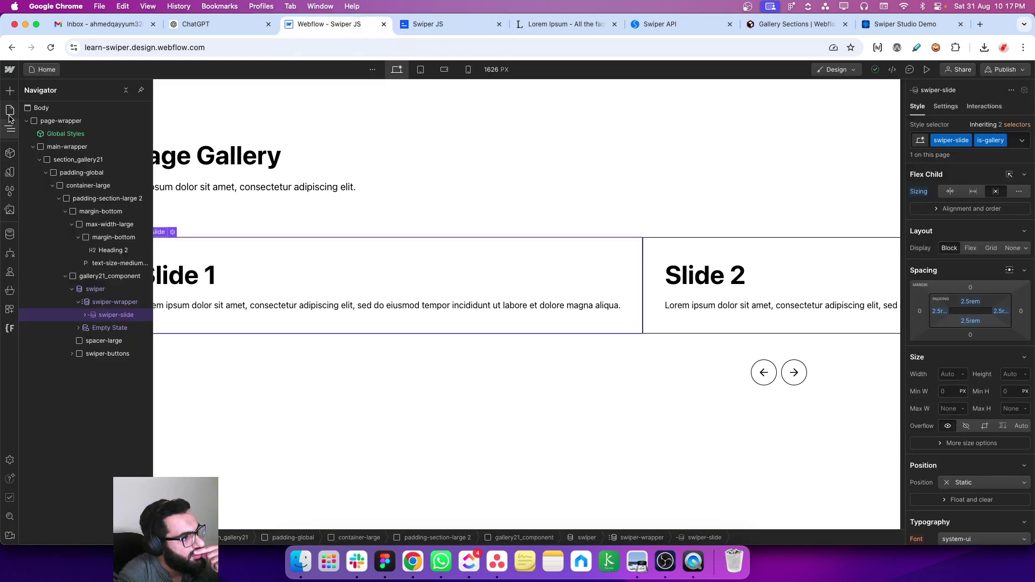
- Compare the published site tab with the Webflow designer, then return to the element tree
left_click(10, 110)
left_click(439, 27)
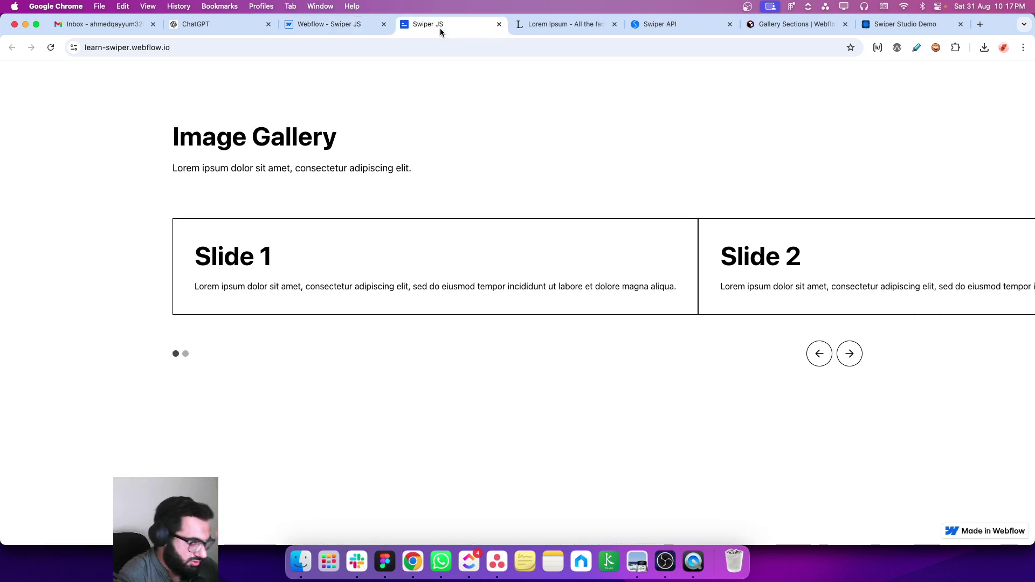
left_click(329, 27)
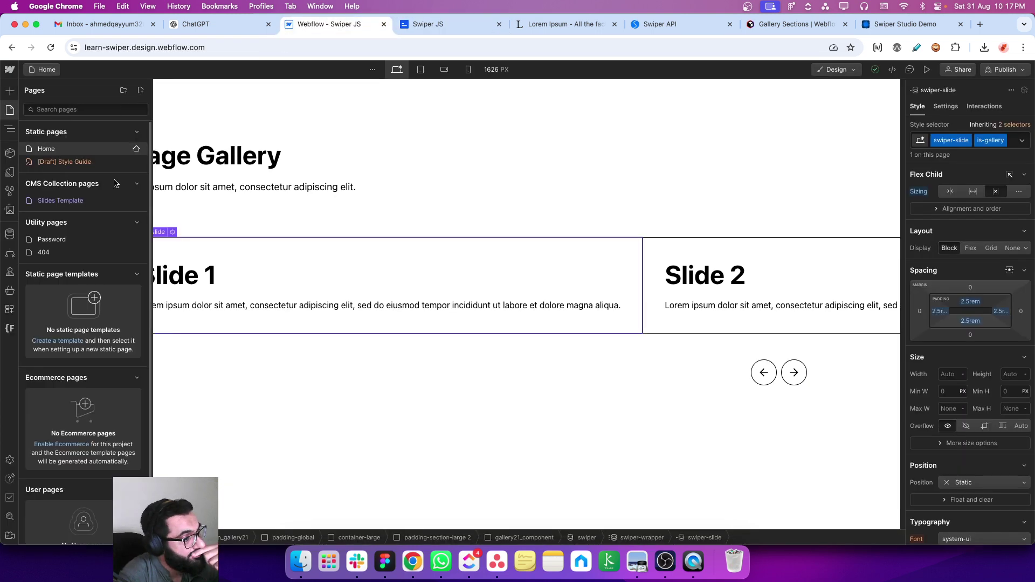
left_click(8, 129)
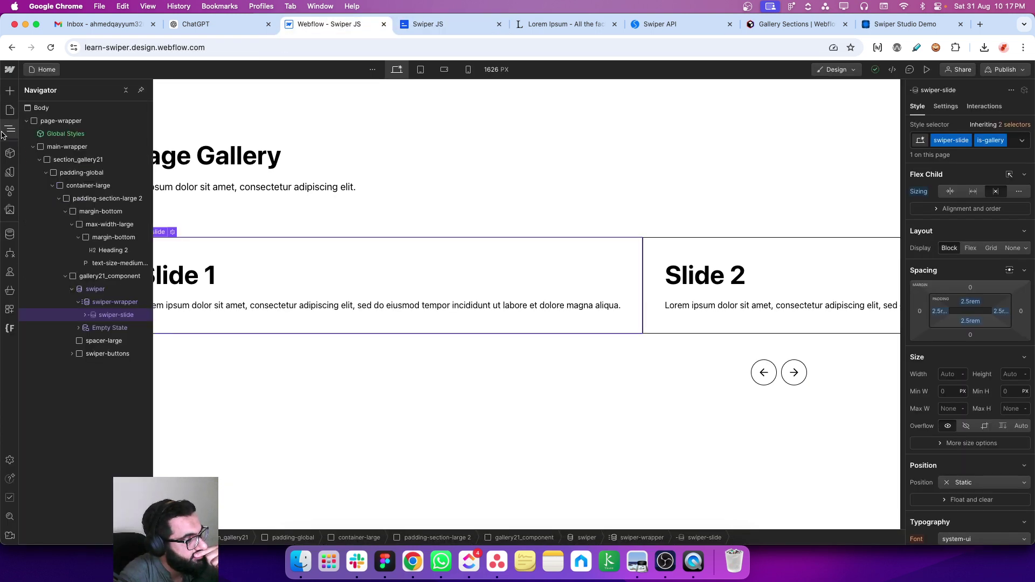
- Inspect the swiper, swiper-slide and swiper-wrapper elements in the Navigator
left_click(94, 291)
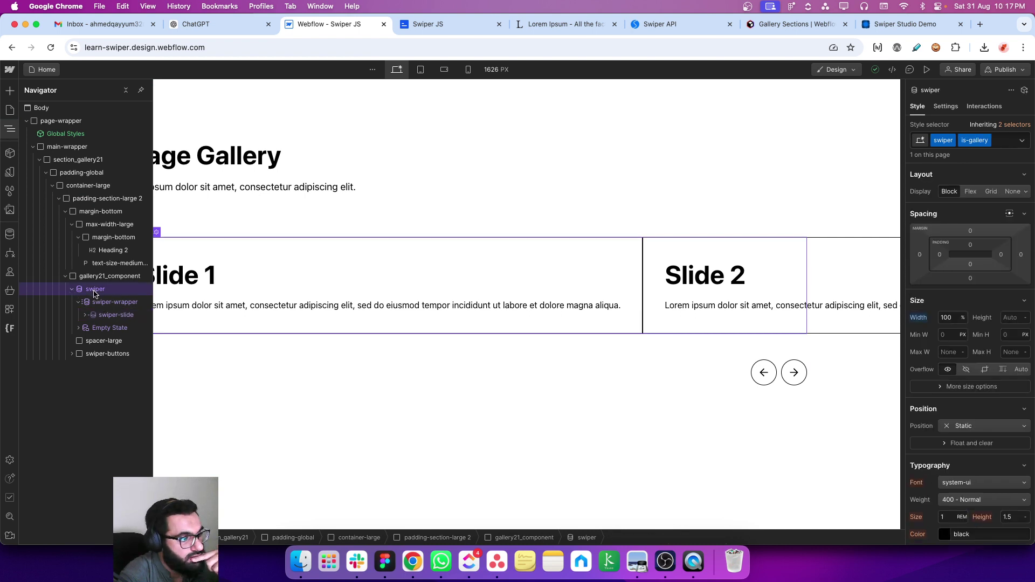
left_click(108, 315)
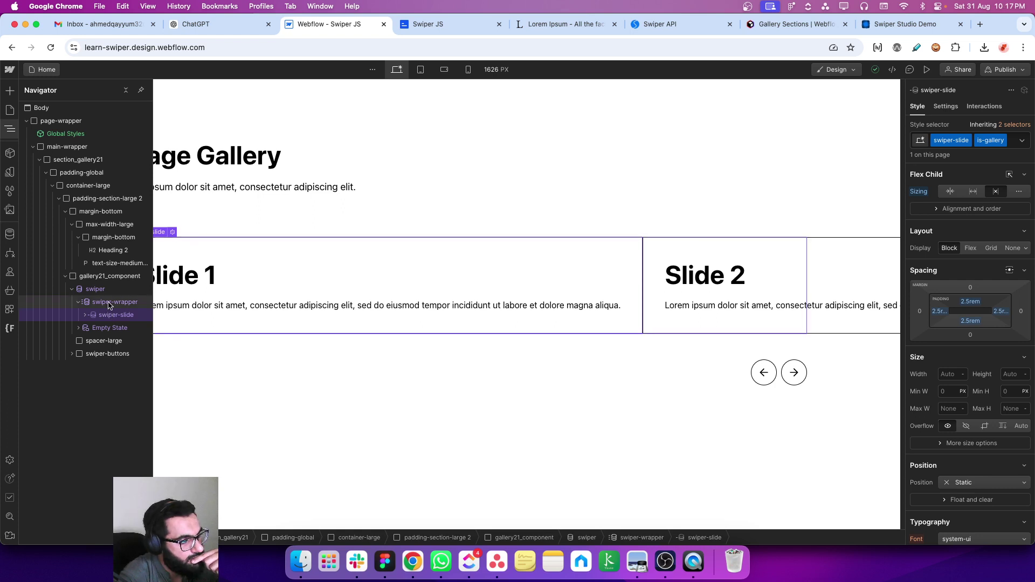
left_click(109, 304)
left_click(106, 291)
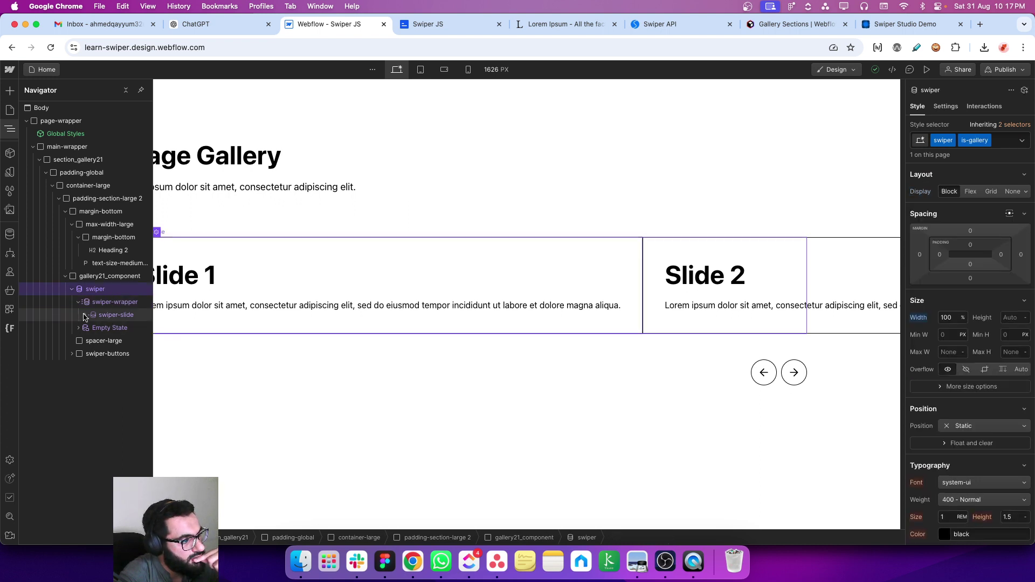
left_click(84, 316)
left_click(84, 316)
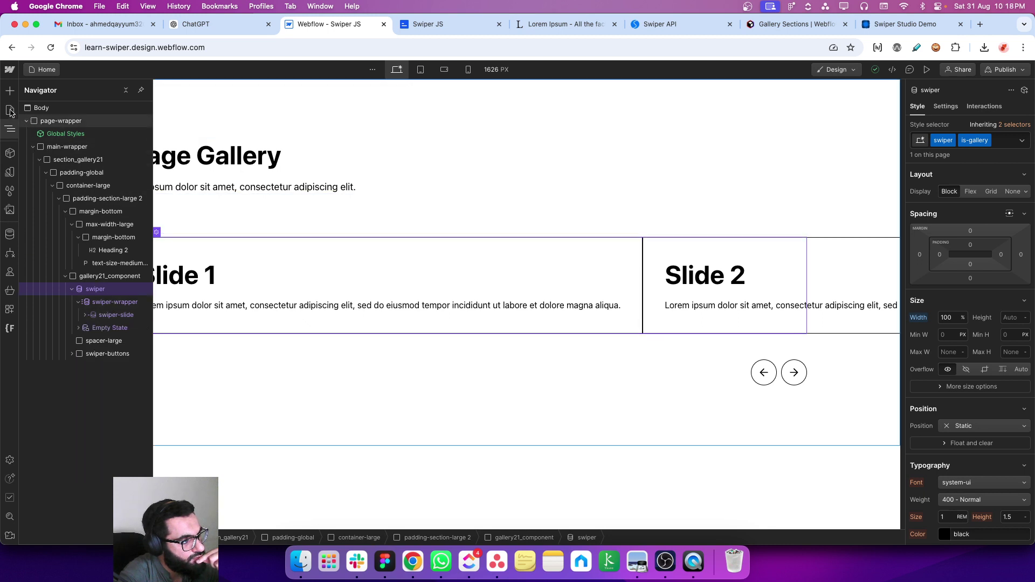
- Review the swiper-is-gallery selector in the Home page's Before </body> script and save the settings
key("p")
left_click(136, 151)
scroll(335, 355, "down", 10)
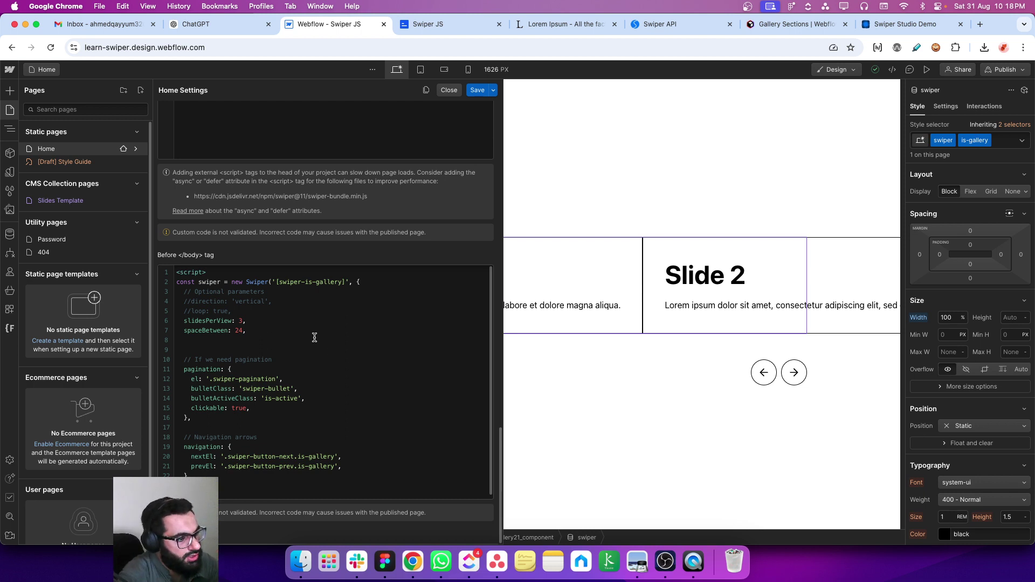
left_click_drag(277, 282, 343, 283)
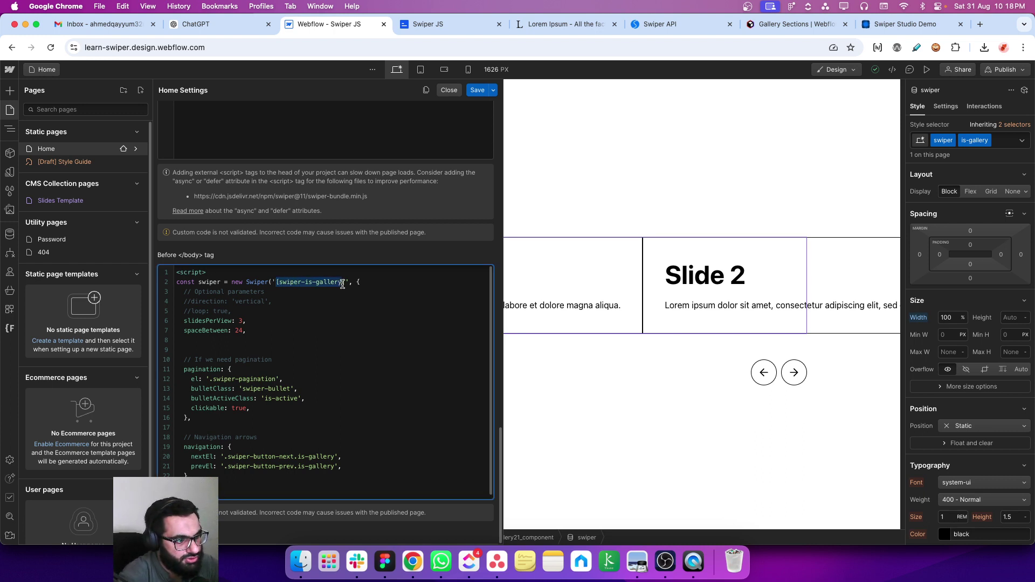
left_click(340, 283)
left_click_drag(276, 282, 344, 282)
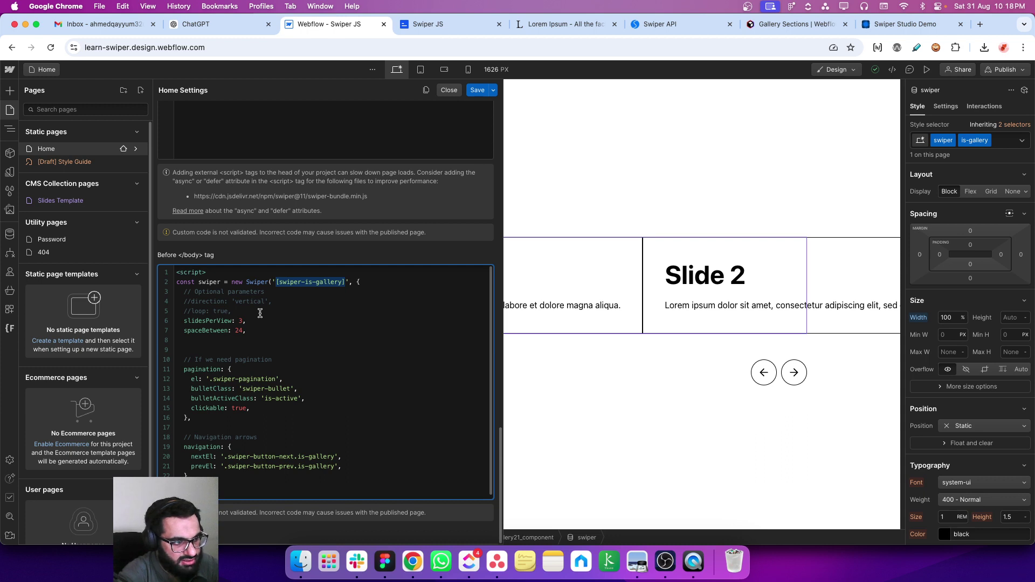
left_click(298, 281)
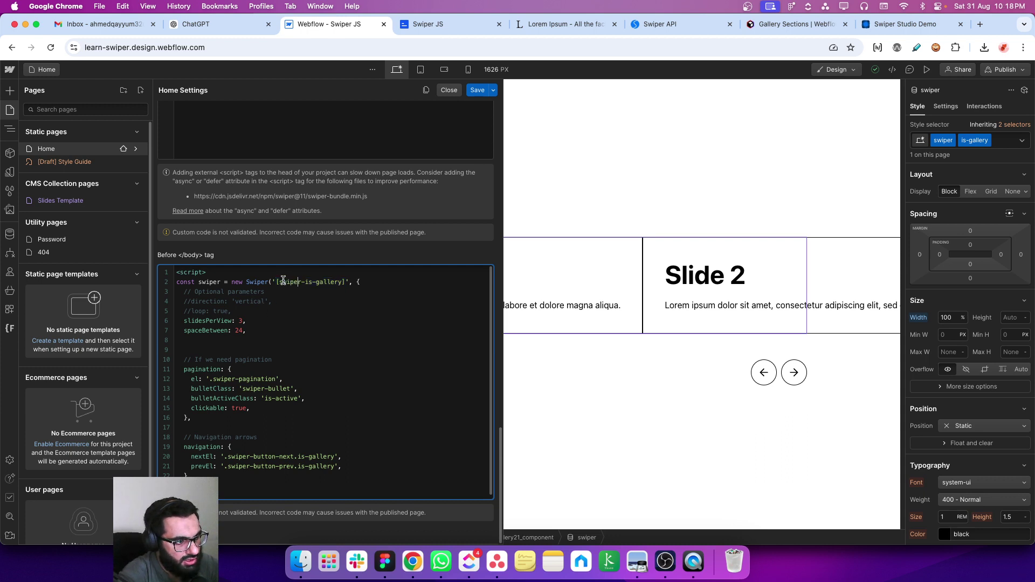
left_click_drag(283, 280, 342, 282)
key("super+c")
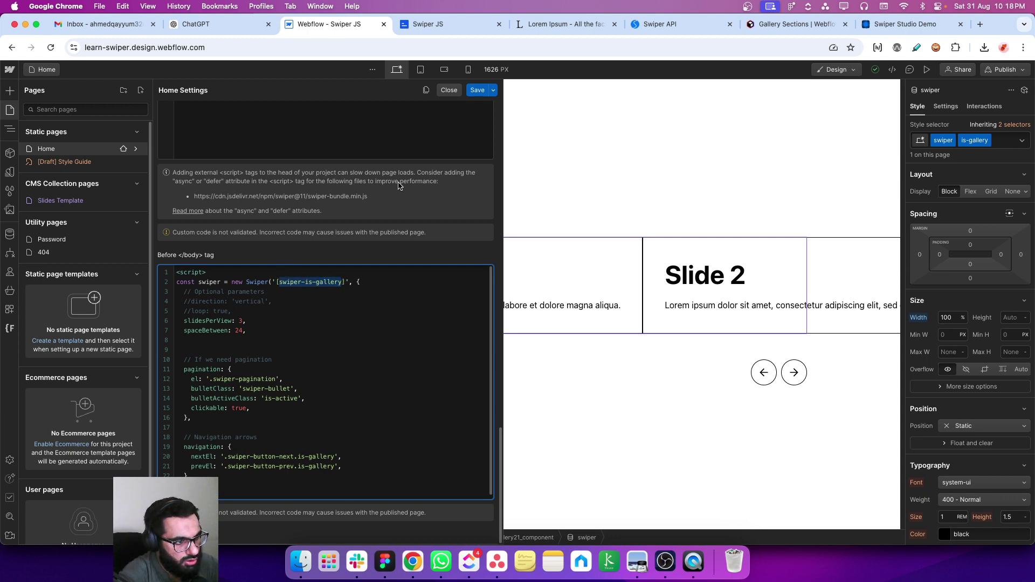
left_click(477, 90)
- Add a swiper-is-gallery custom attribute to the swiper collection list and republish to staging
left_click(628, 261)
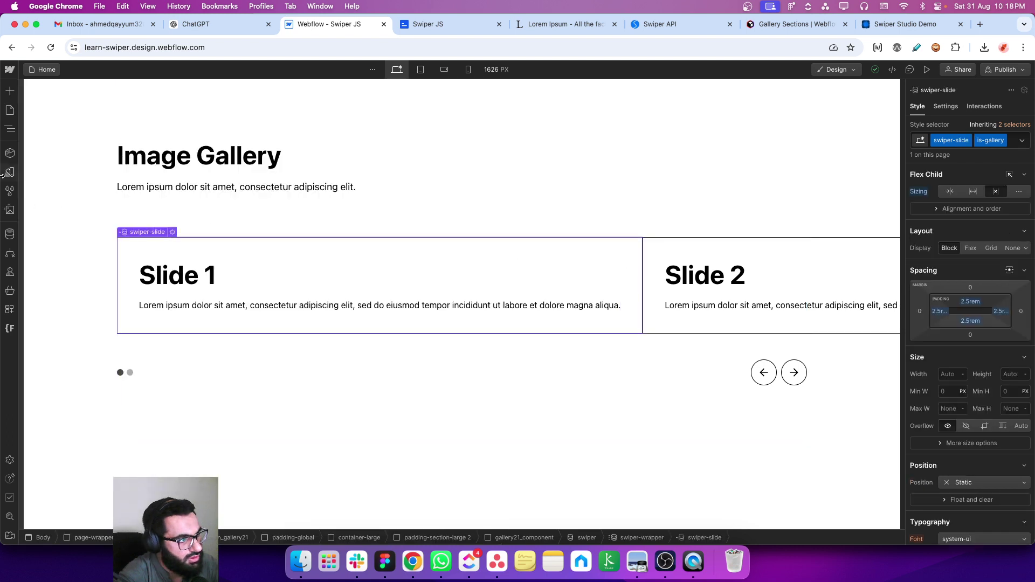
left_click(10, 129)
left_click(95, 288)
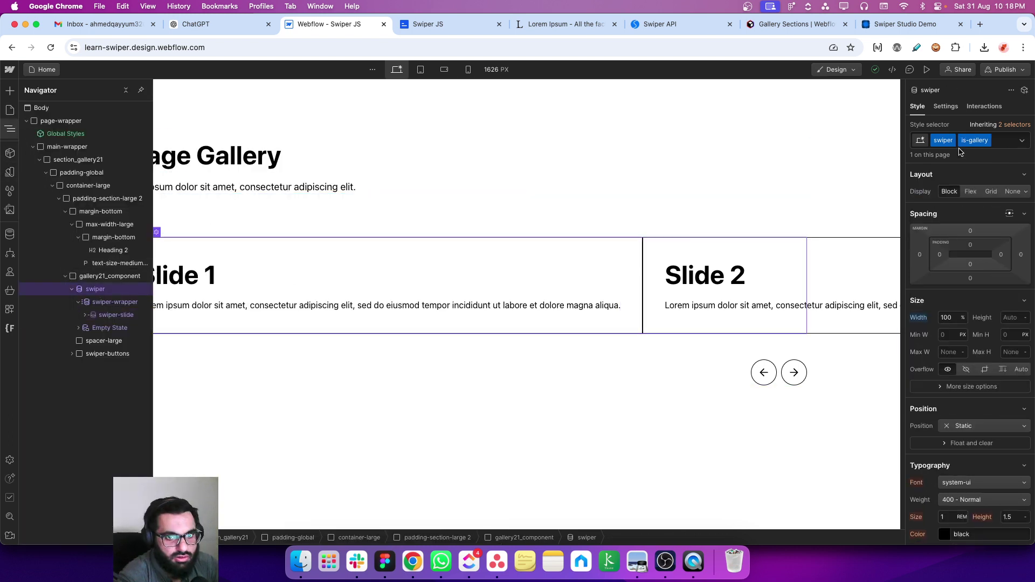
left_click(946, 106)
scroll(1003, 339, "down", 1)
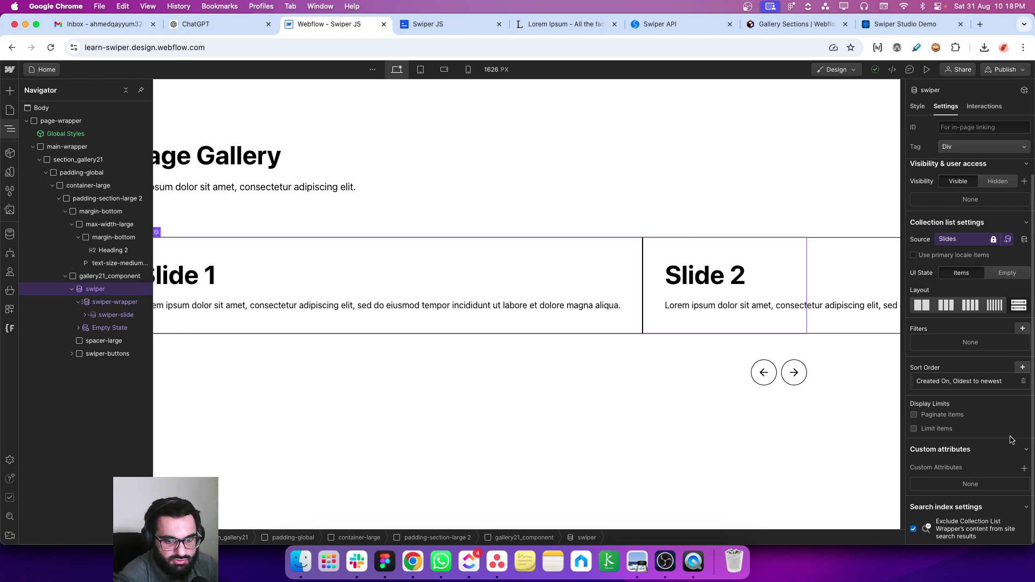
left_click(1020, 470)
key("super+v")
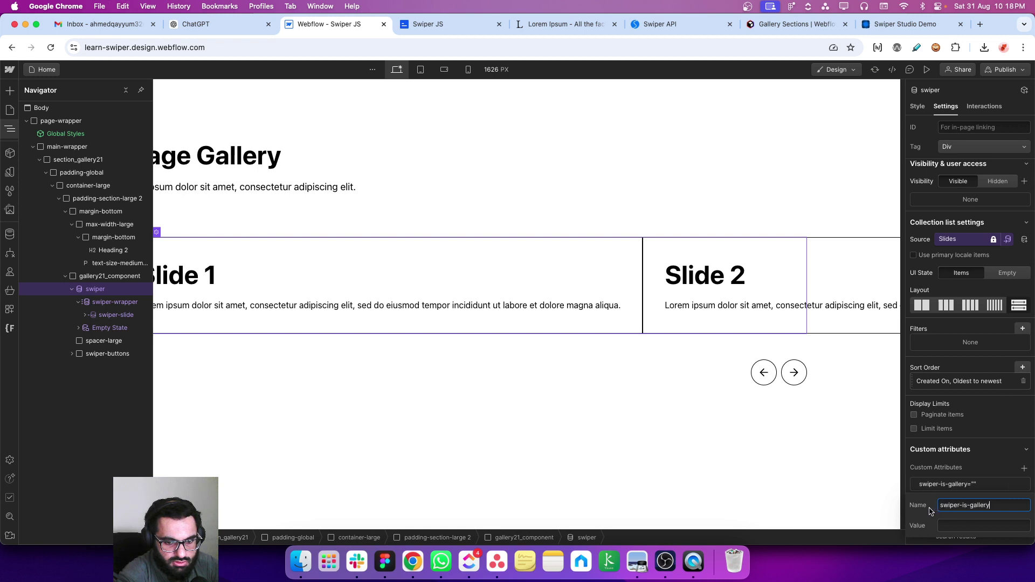
left_click(959, 464)
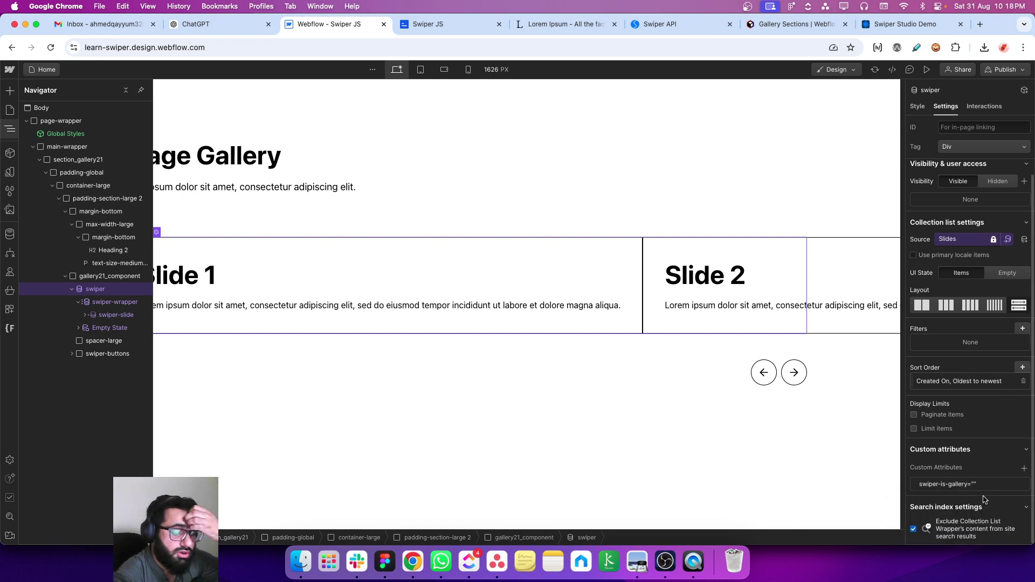
left_click(1005, 70)
left_click(958, 230)
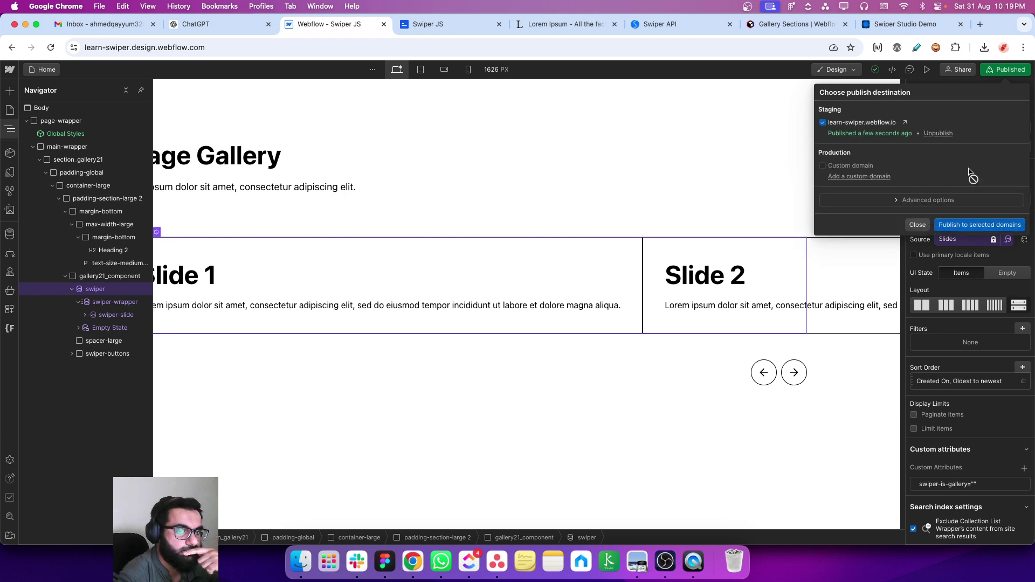
left_click(439, 26)
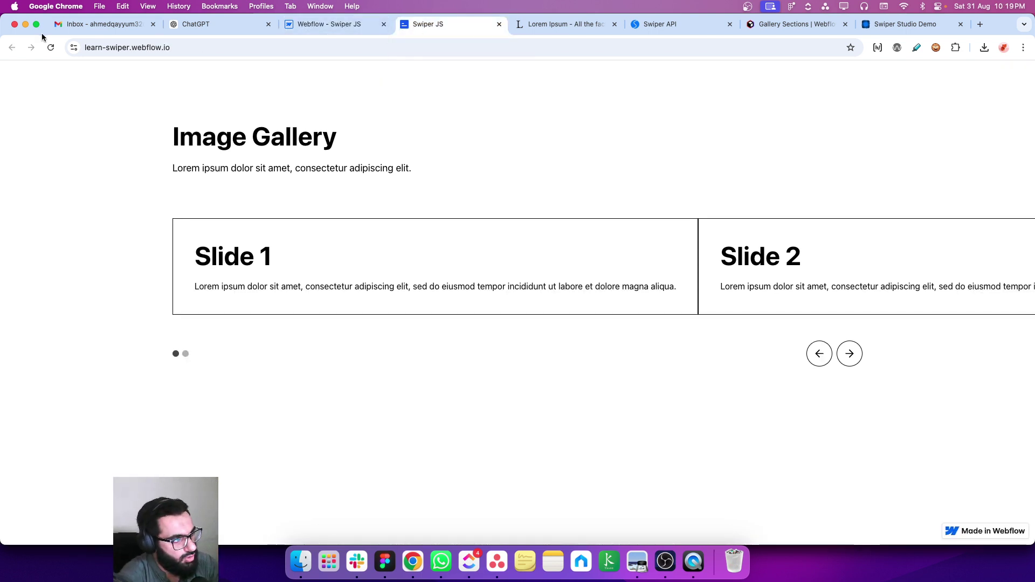
left_click(50, 48)
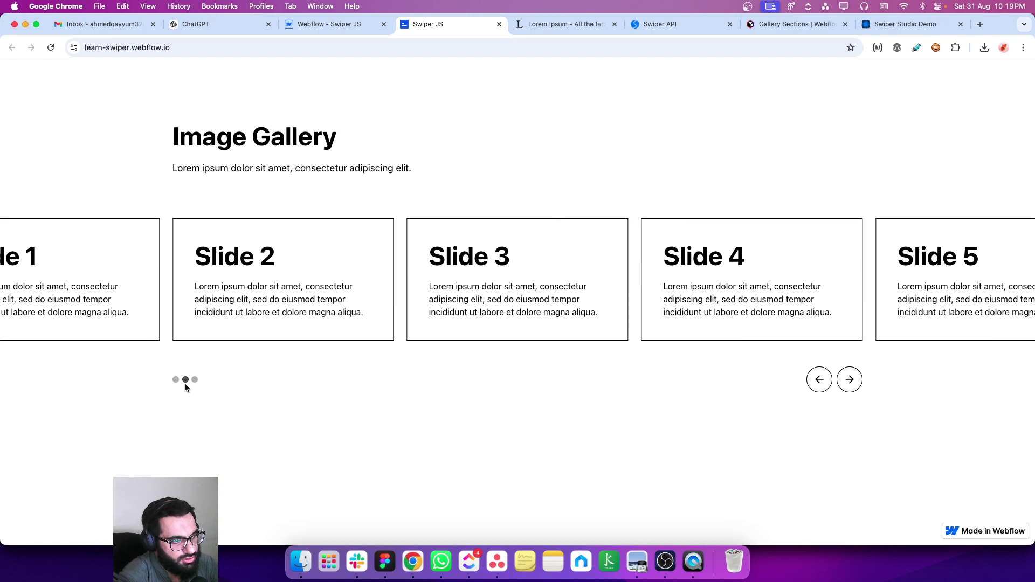
left_click(848, 384)
left_click(820, 380)
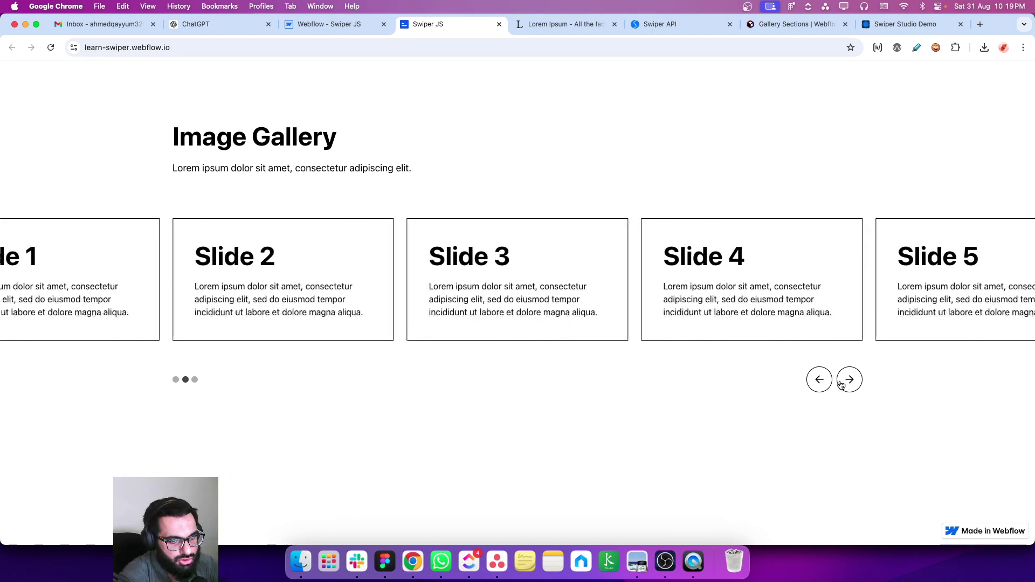
left_click(819, 380)
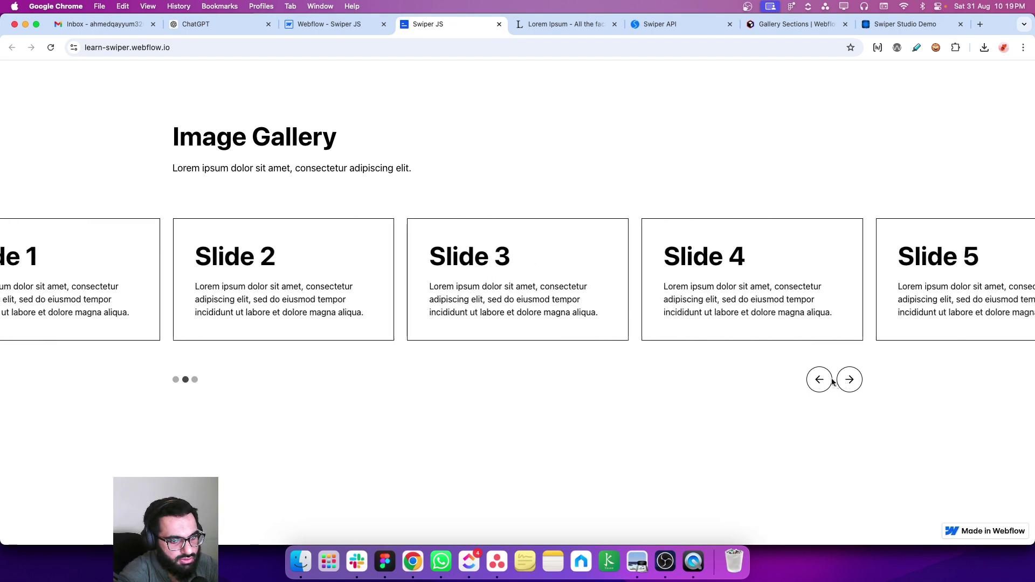
left_click(819, 379)
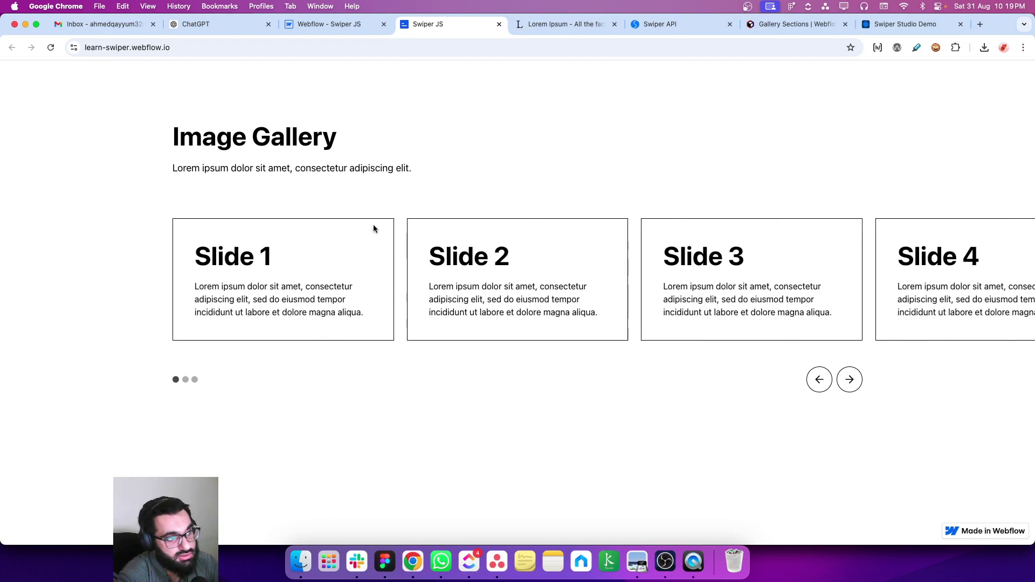
left_click(313, 25)
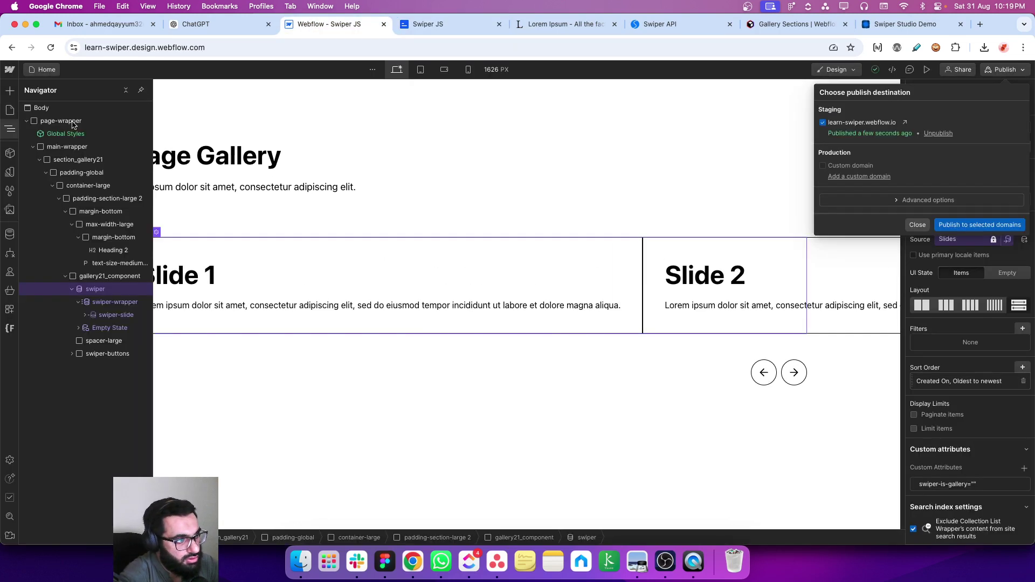
- In the Slides collection, duplicate Slide 5 and save the copy as Slide 6
left_click(9, 233)
left_click(81, 113)
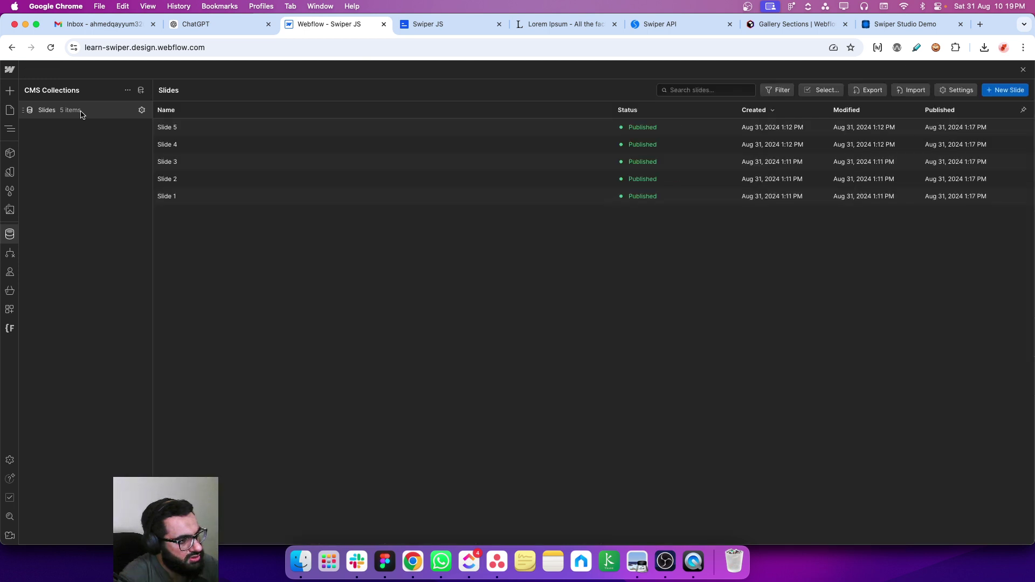
left_click(216, 127)
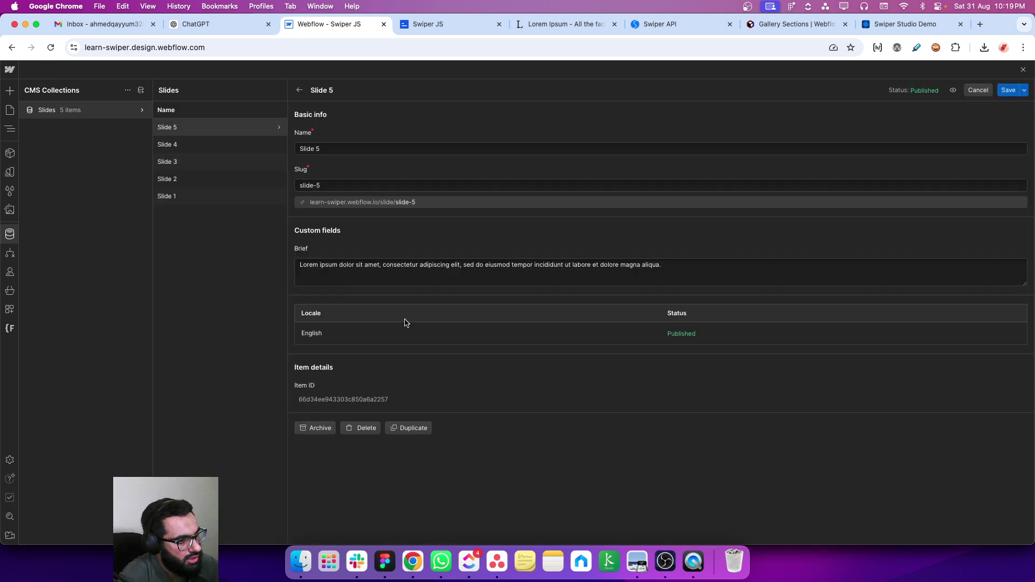
left_click(413, 428)
key("BackSpace")
key("BackSpace")
key("BackSpace")
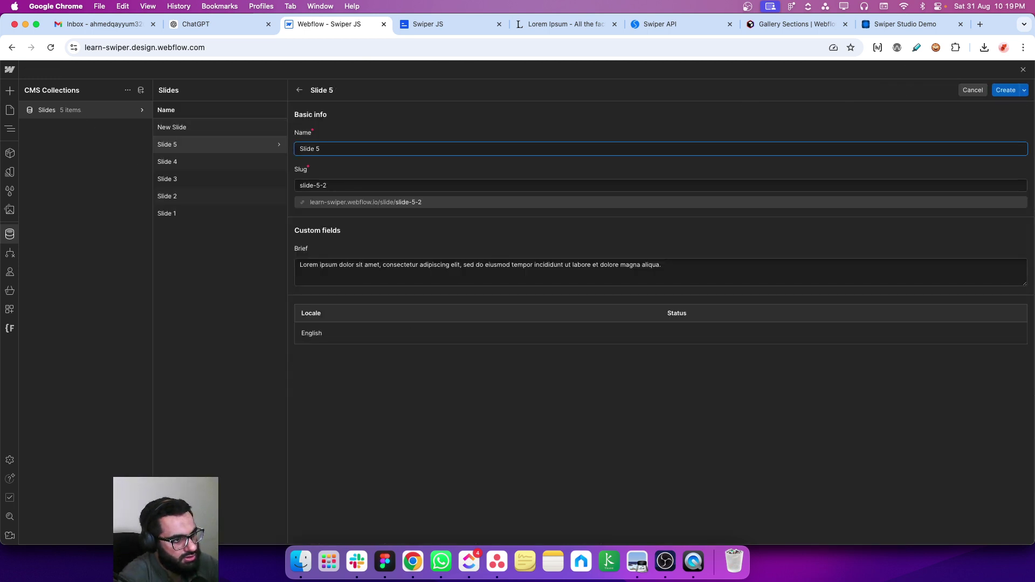
key("BackSpace")
type("6")
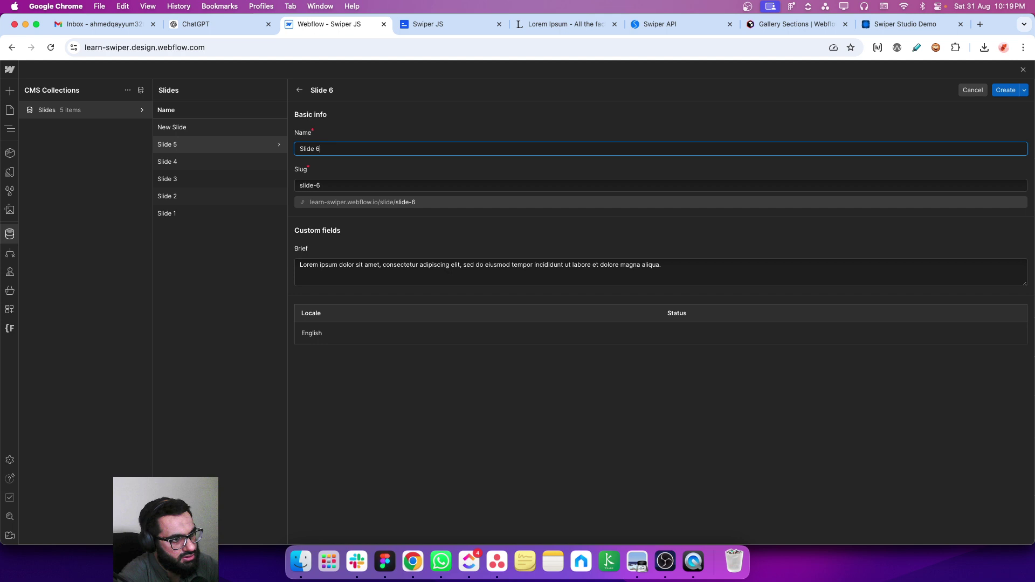
left_click(1005, 91)
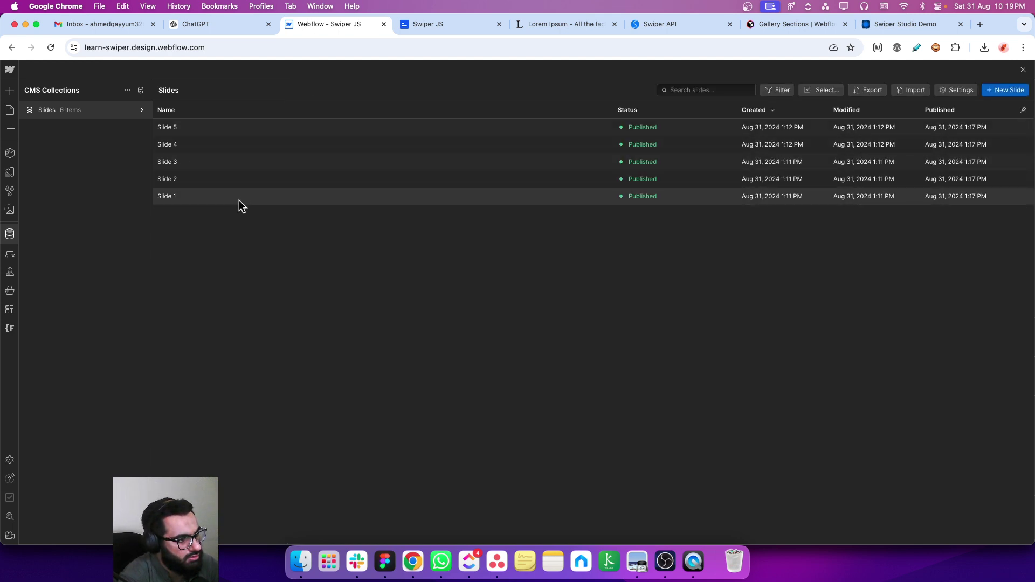
- Duplicate Slide 6 and save the copy as Slide 7
left_click(216, 131)
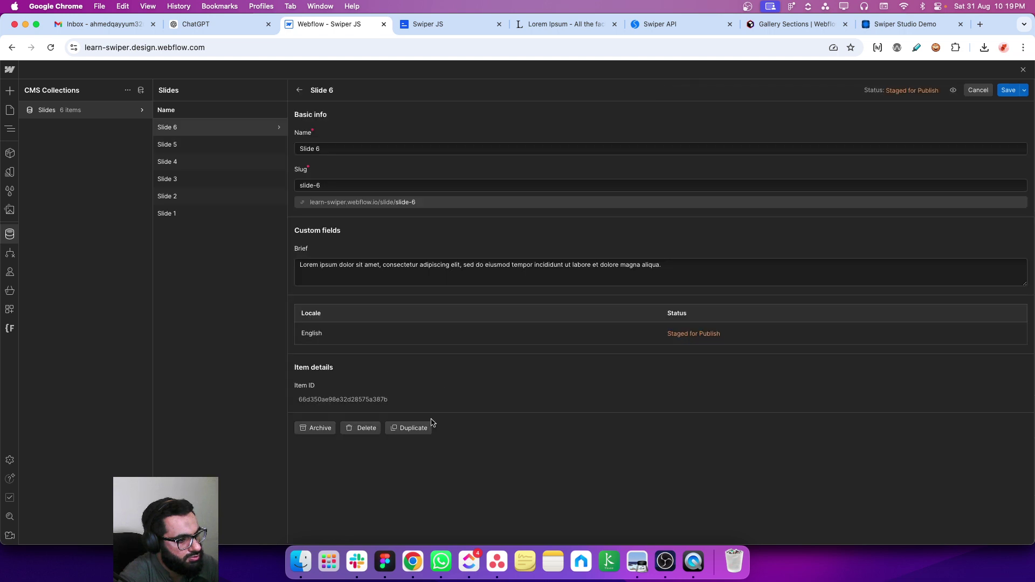
left_click(413, 428)
key("BackSpace")
key("BackSpace")
key("BackSpace")
key("BackSpace")
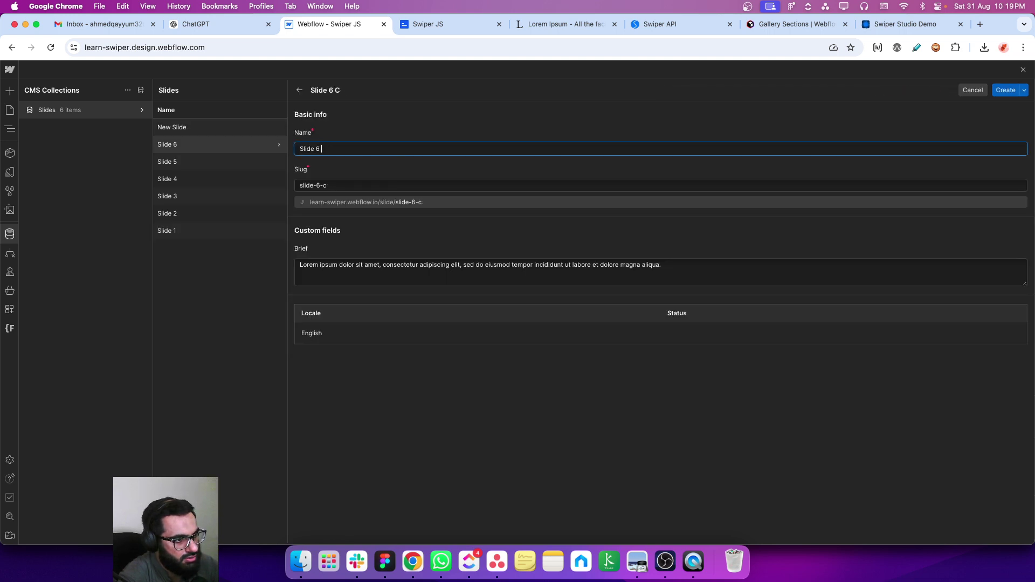
key("BackSpace")
type("7")
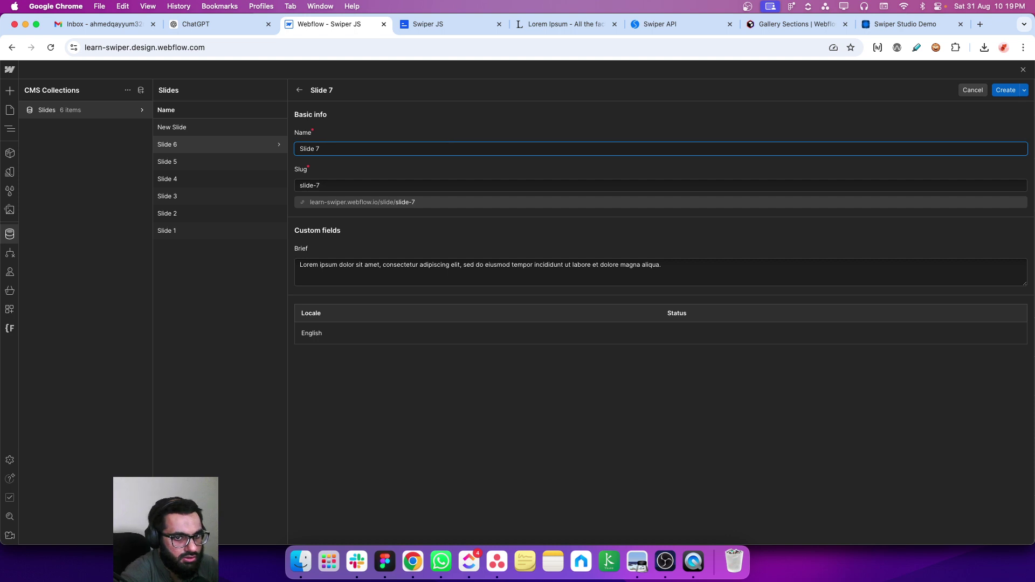
left_click(1004, 90)
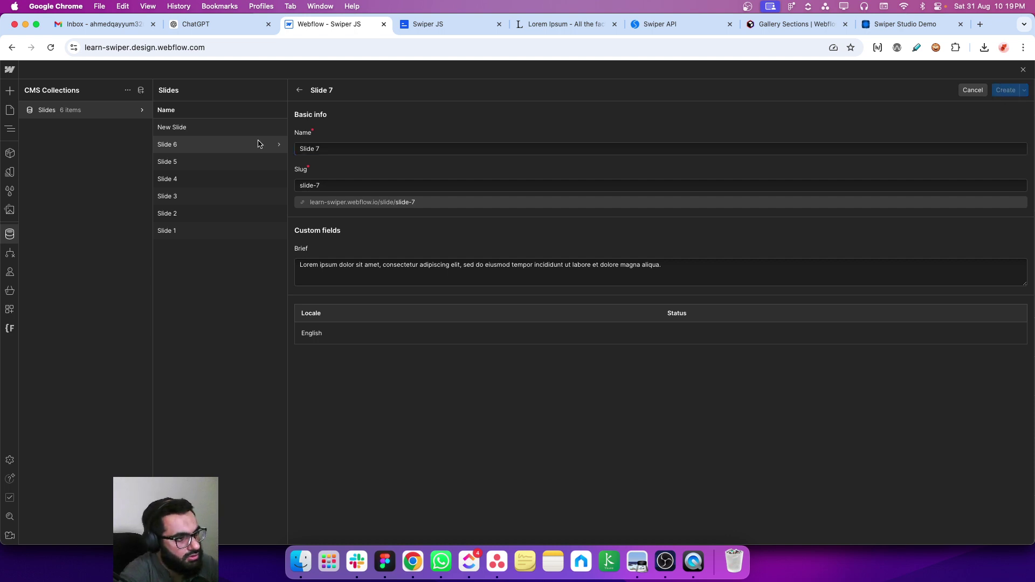
- Publish the updated site to the selected domains and bring up the live gallery tab
left_click(10, 234)
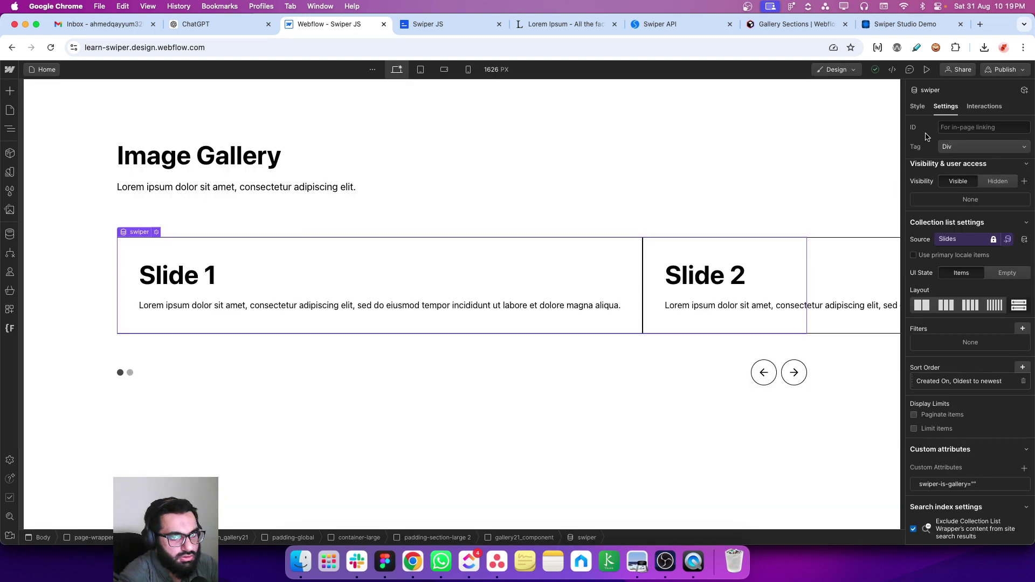
left_click(1006, 69)
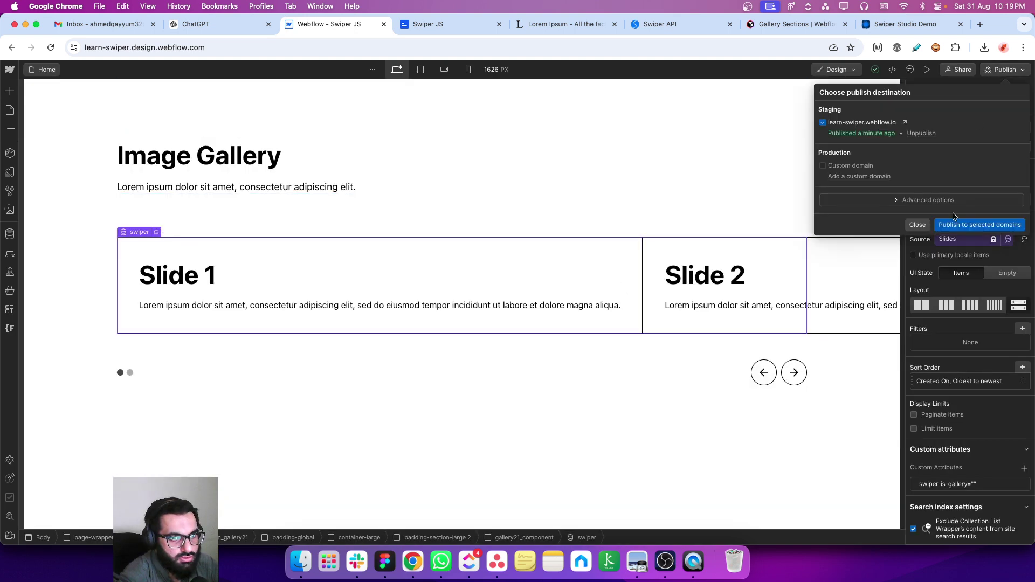
left_click(954, 229)
left_click(454, 22)
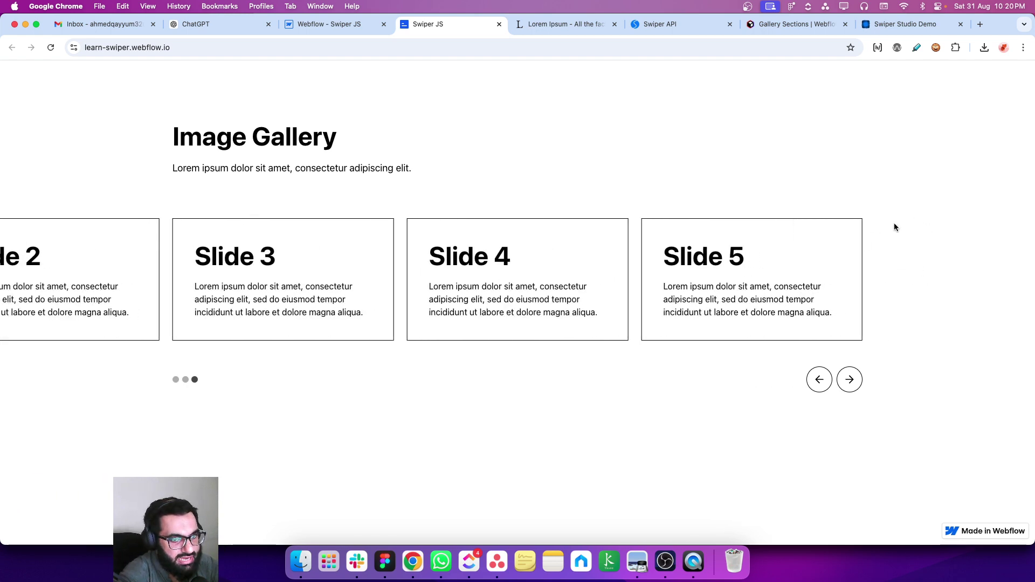
- Reload the live gallery page so the new slides appear
left_click(369, 32)
left_click(428, 30)
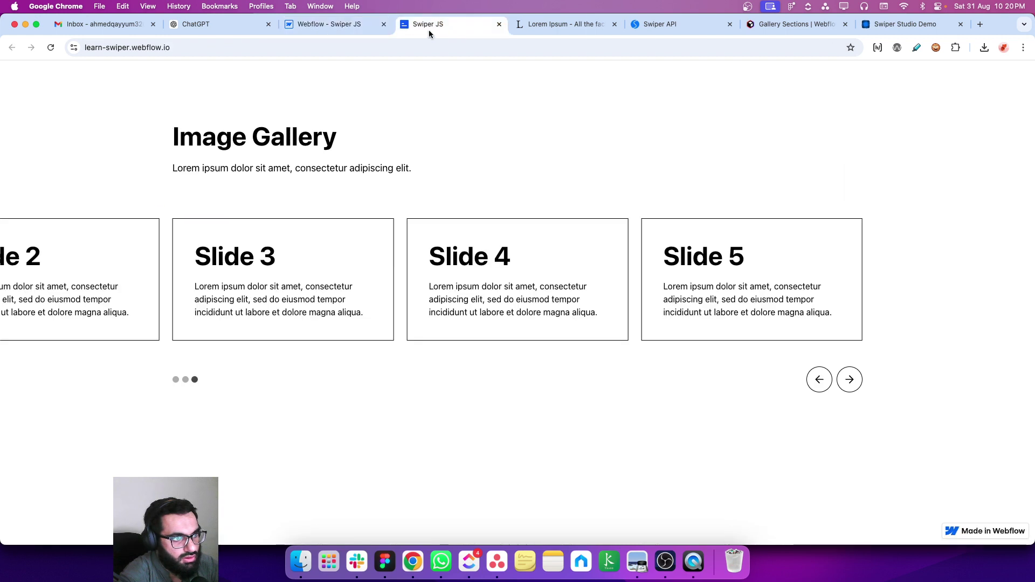
left_click(51, 47)
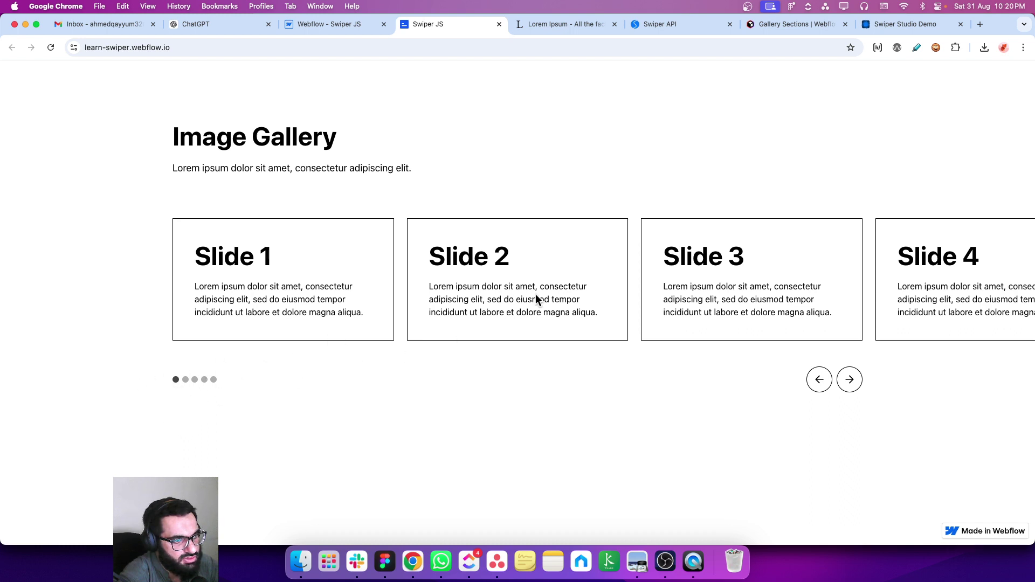
- Test the slider by dragging and using the arrows across Slides 1–3 and the five pagination dots
left_click_drag(617, 293, 723, 280)
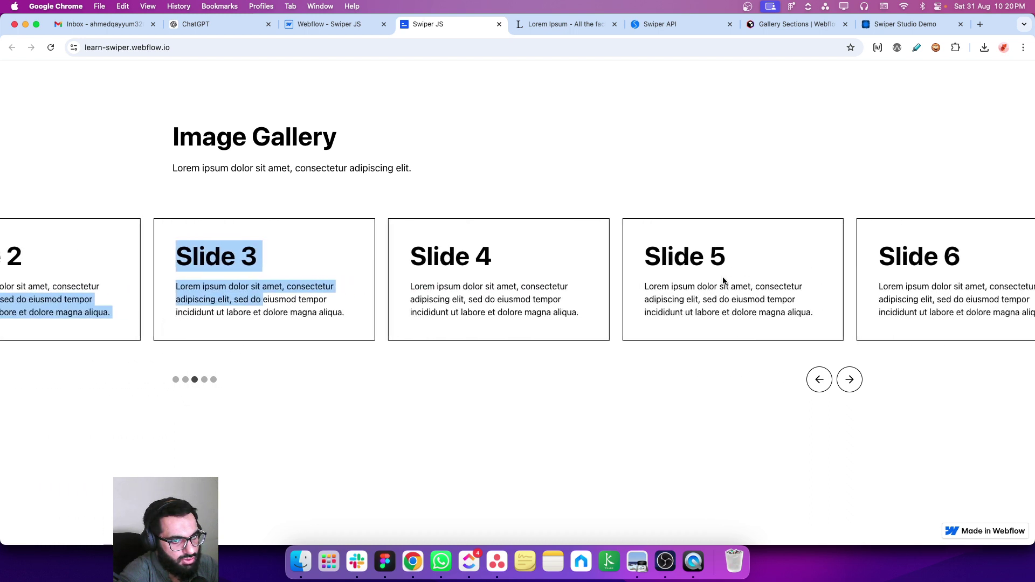
scroll(723, 280, "down", 2)
scroll(758, 299, "down", 2)
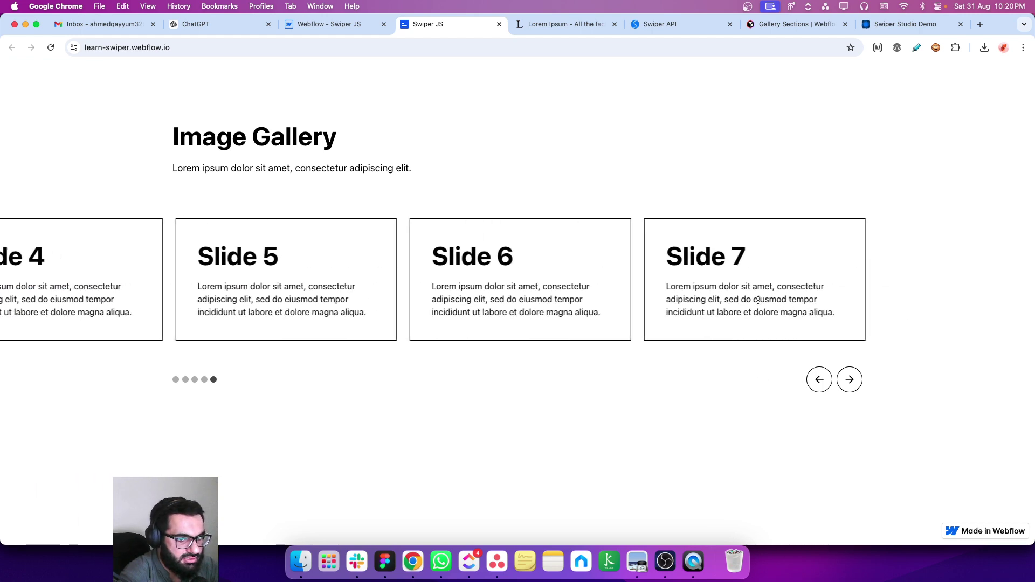
scroll(722, 290, "up", 3)
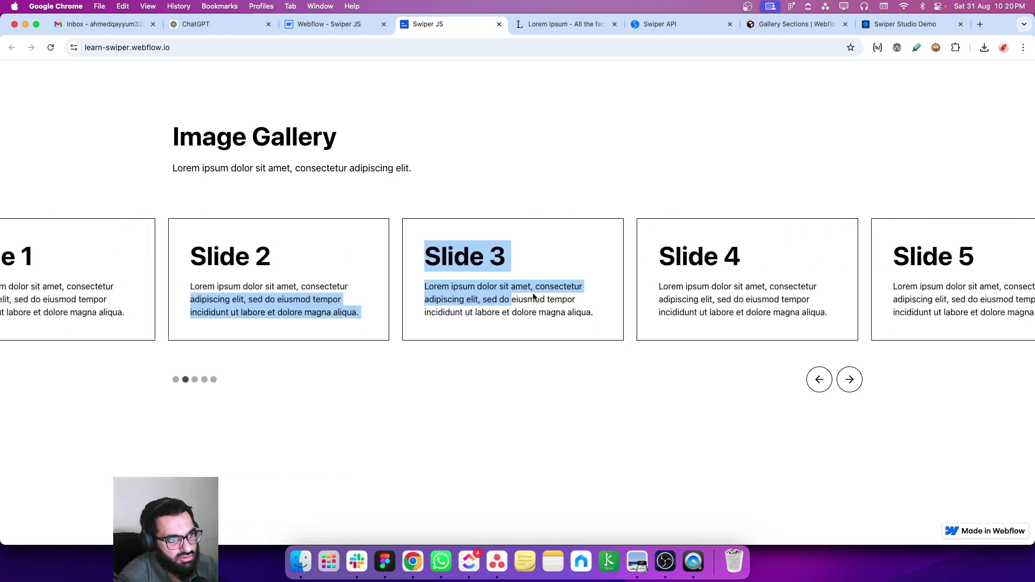
left_click(814, 389)
left_click(850, 379)
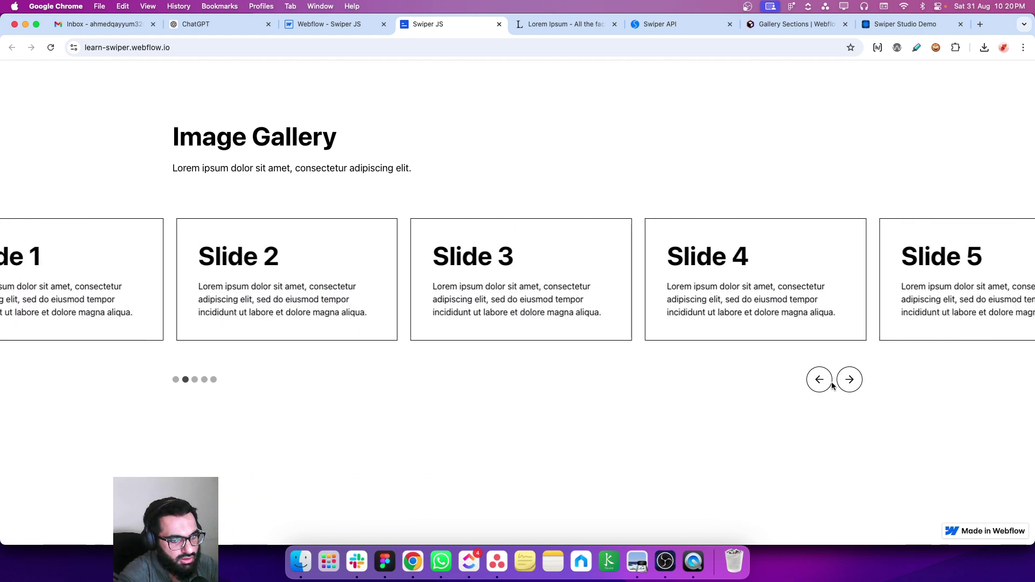